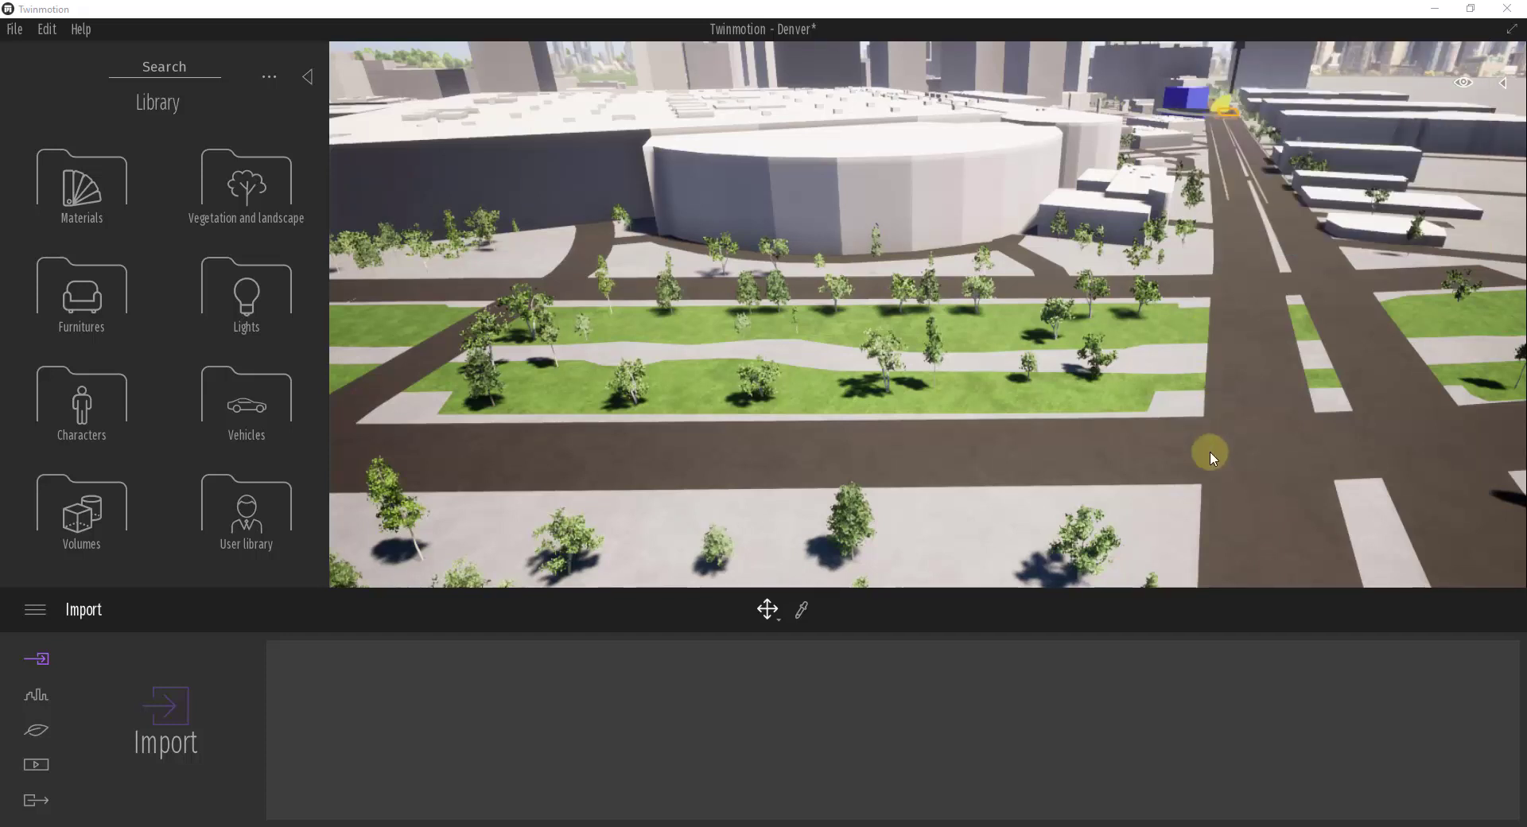
- Search the library for "deca" and show the Decals category
mouse_move(1130, 404)
right_down()
mouse_move(1114, 398)
mouse_move(1134, 394)
mouse_move(1133, 443)
mouse_move(1109, 443)
mouse_move(1133, 442)
mouse_move(1143, 389)
right_up()
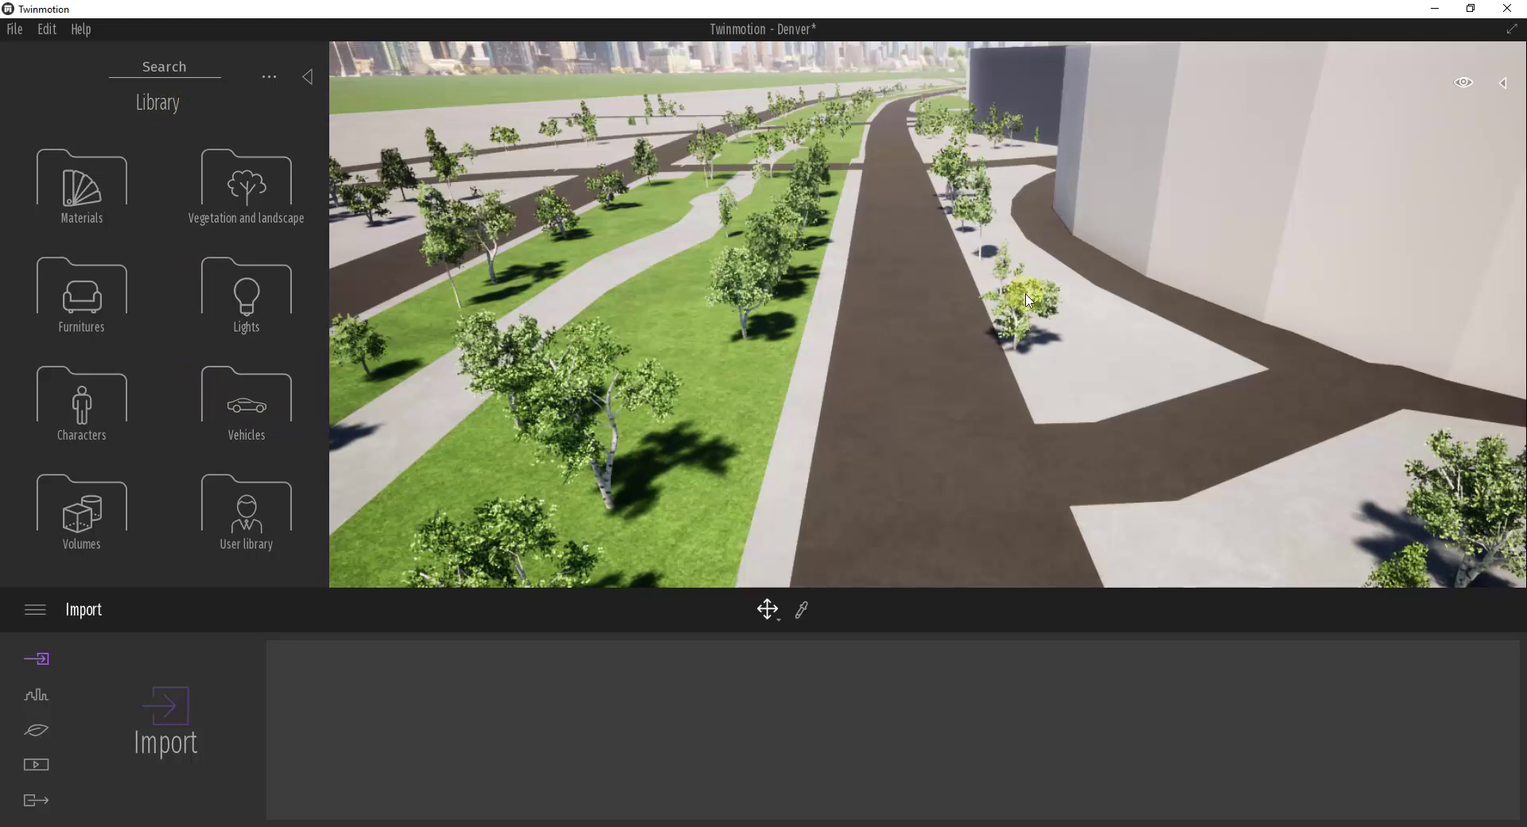
click(174, 67)
text(deca)
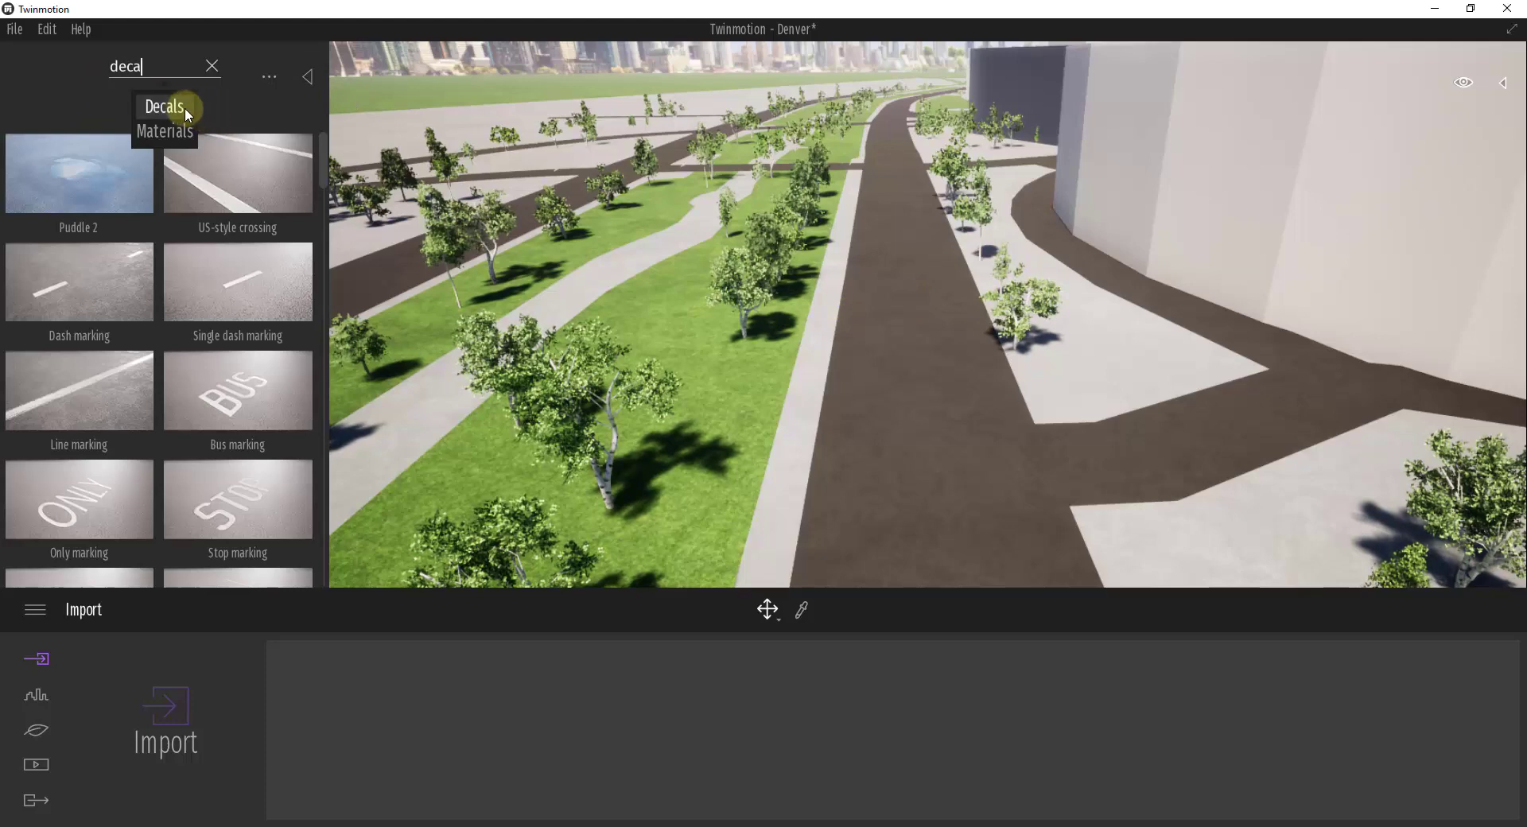
click(184, 108)
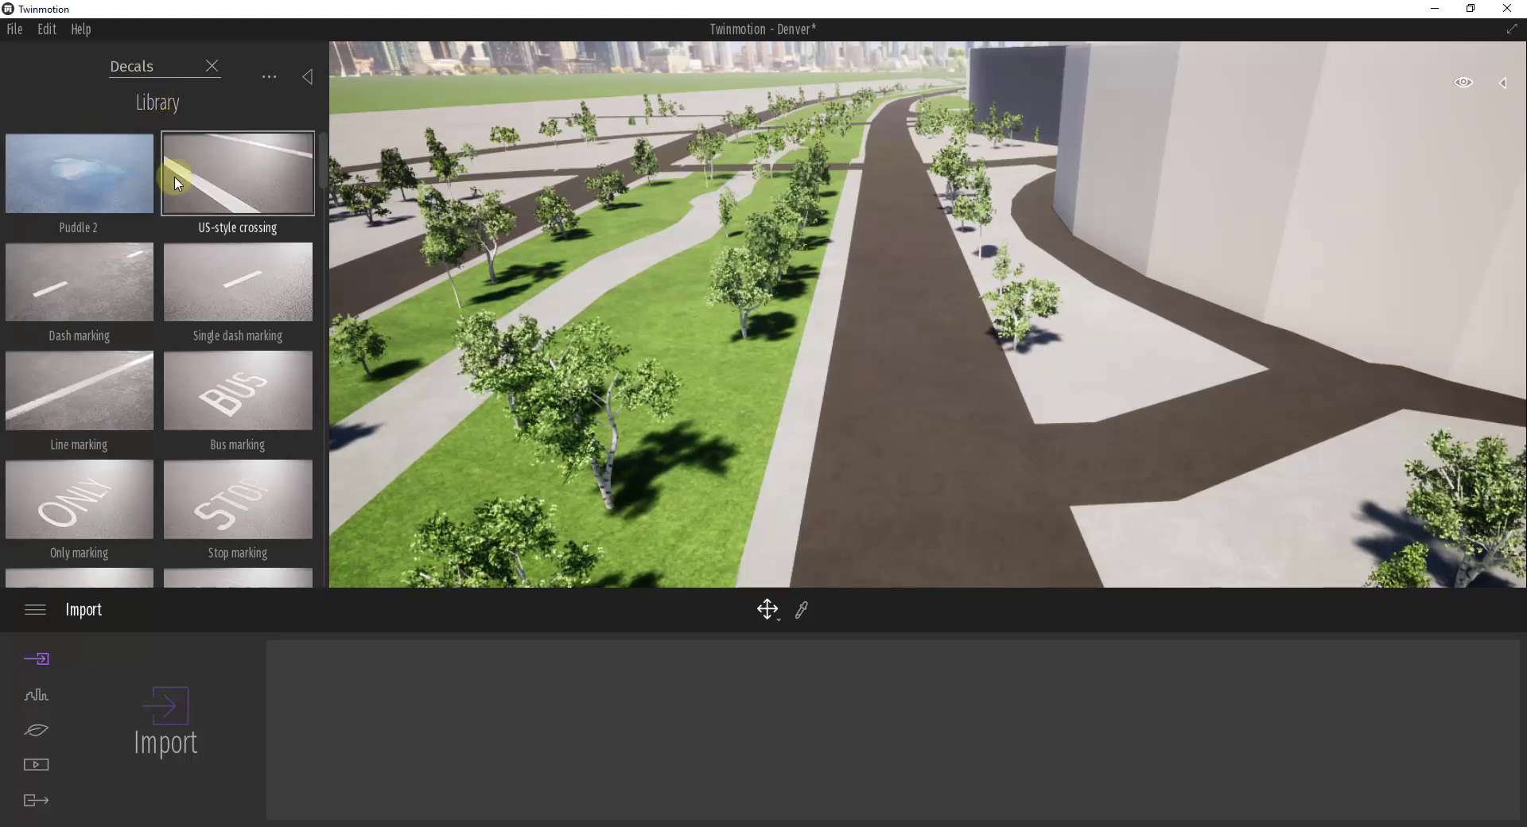
- Look through the available decals, including the road markings, parking lots, manholes, sewers and graffiti
scroll(225, 364, down, 1)
scroll(226, 365, down, 5)
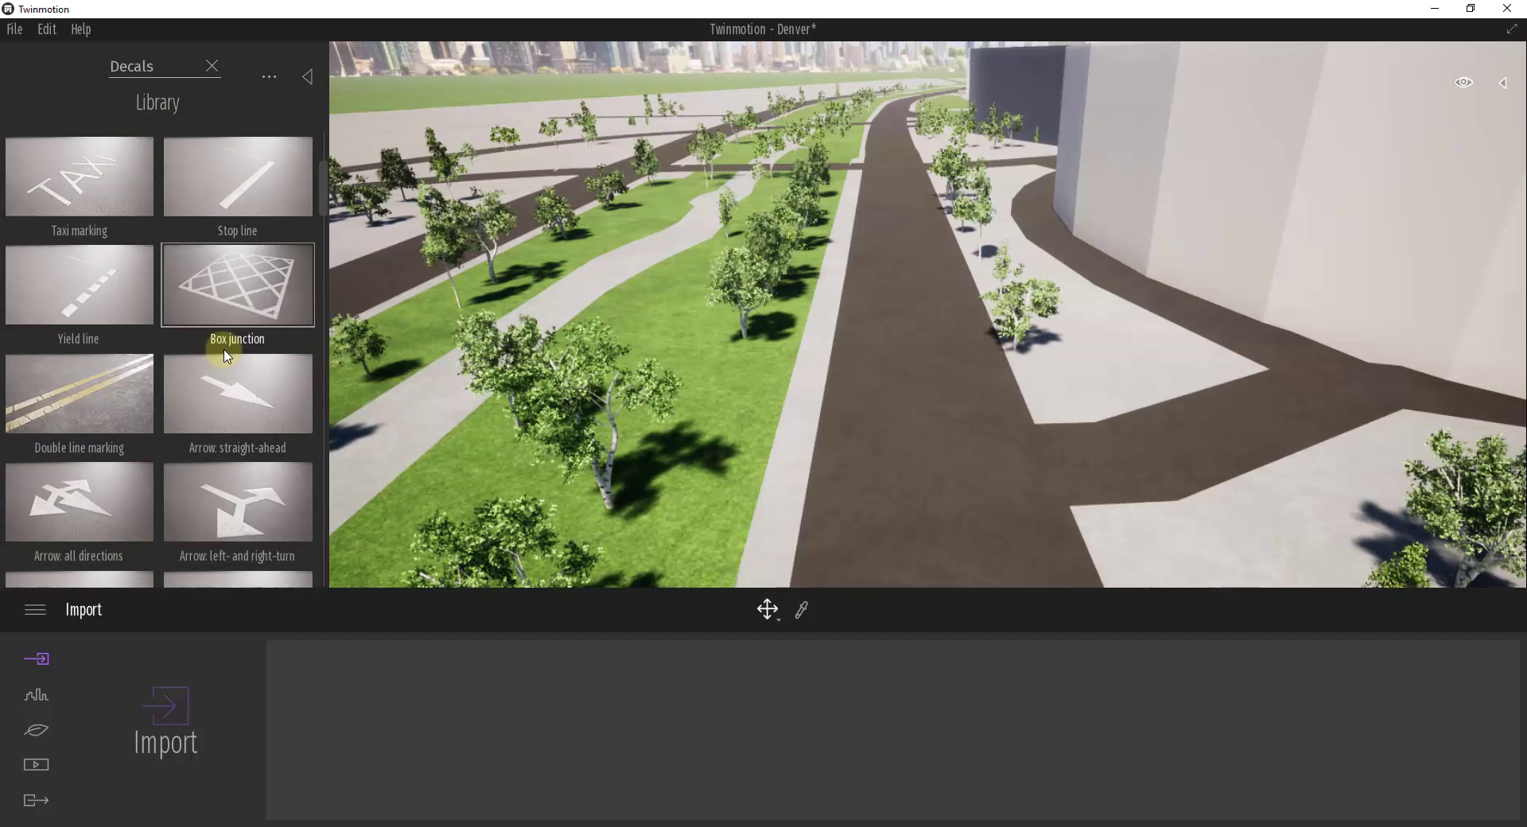
scroll(225, 358, down, 6)
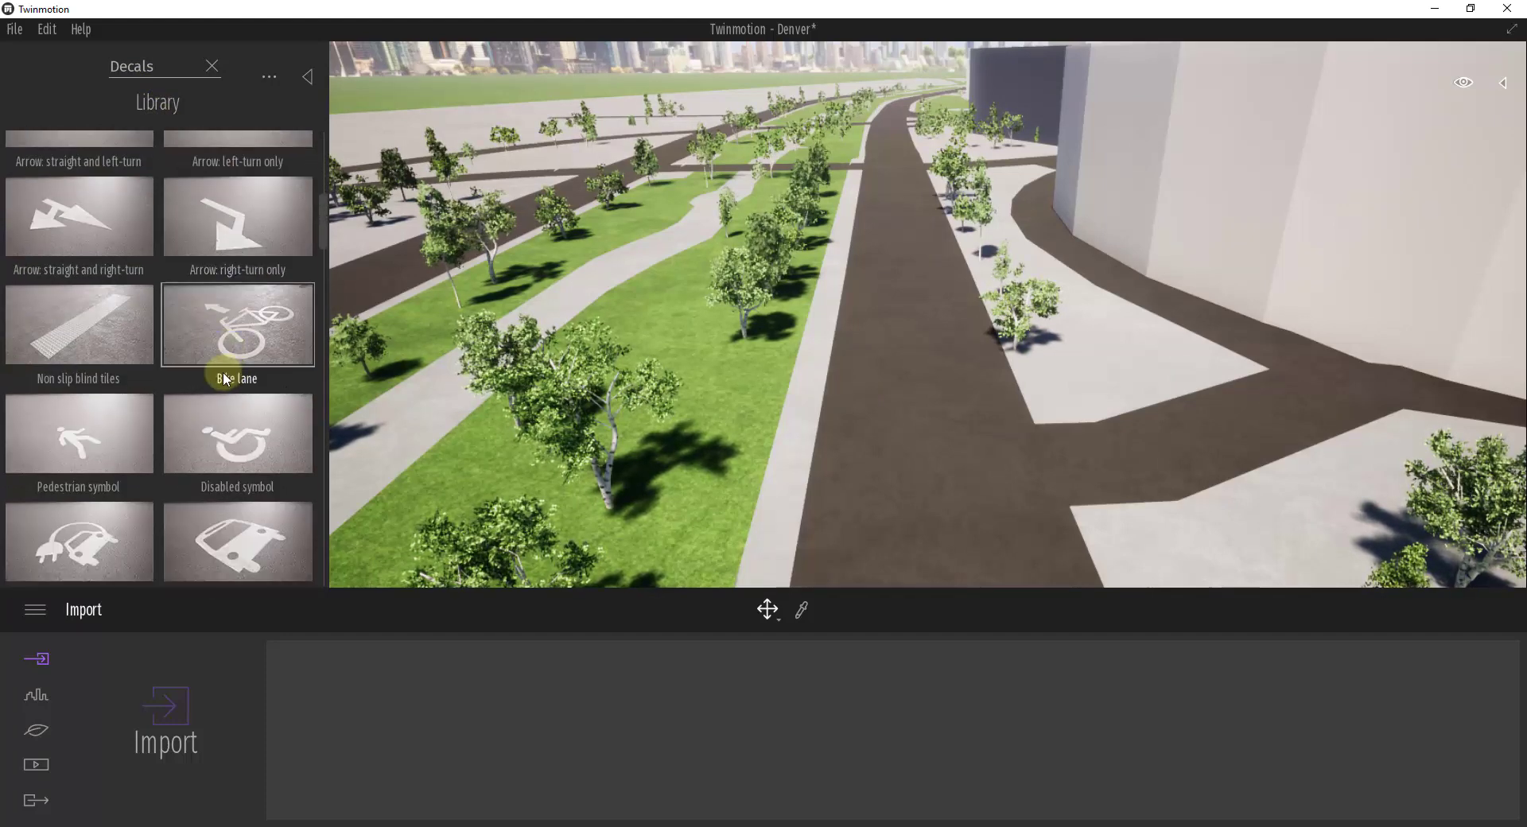
scroll(226, 379, down, 2)
scroll(88, 493, down, 3)
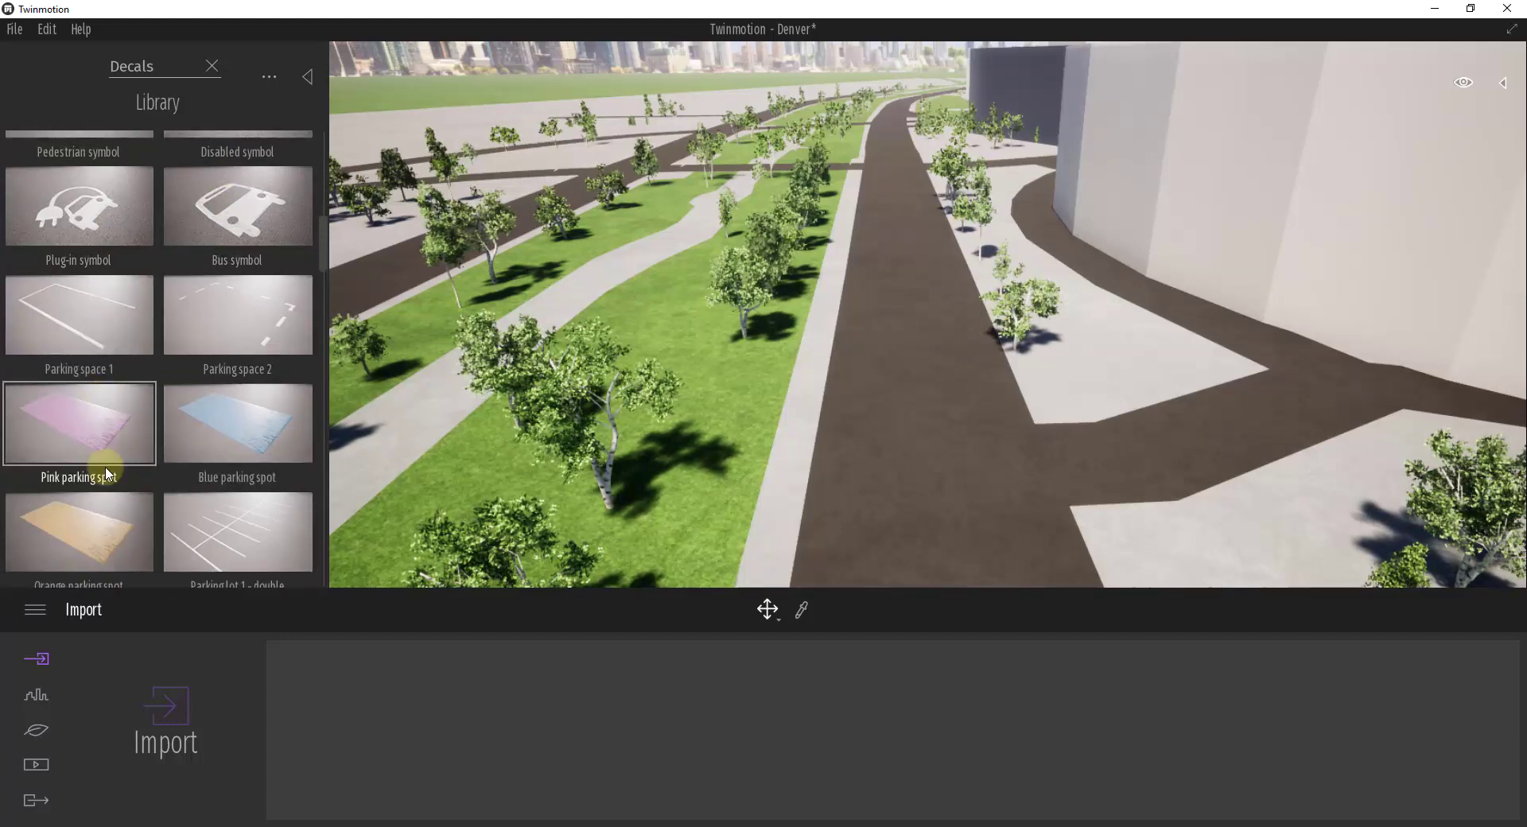
scroll(107, 474, down, 9)
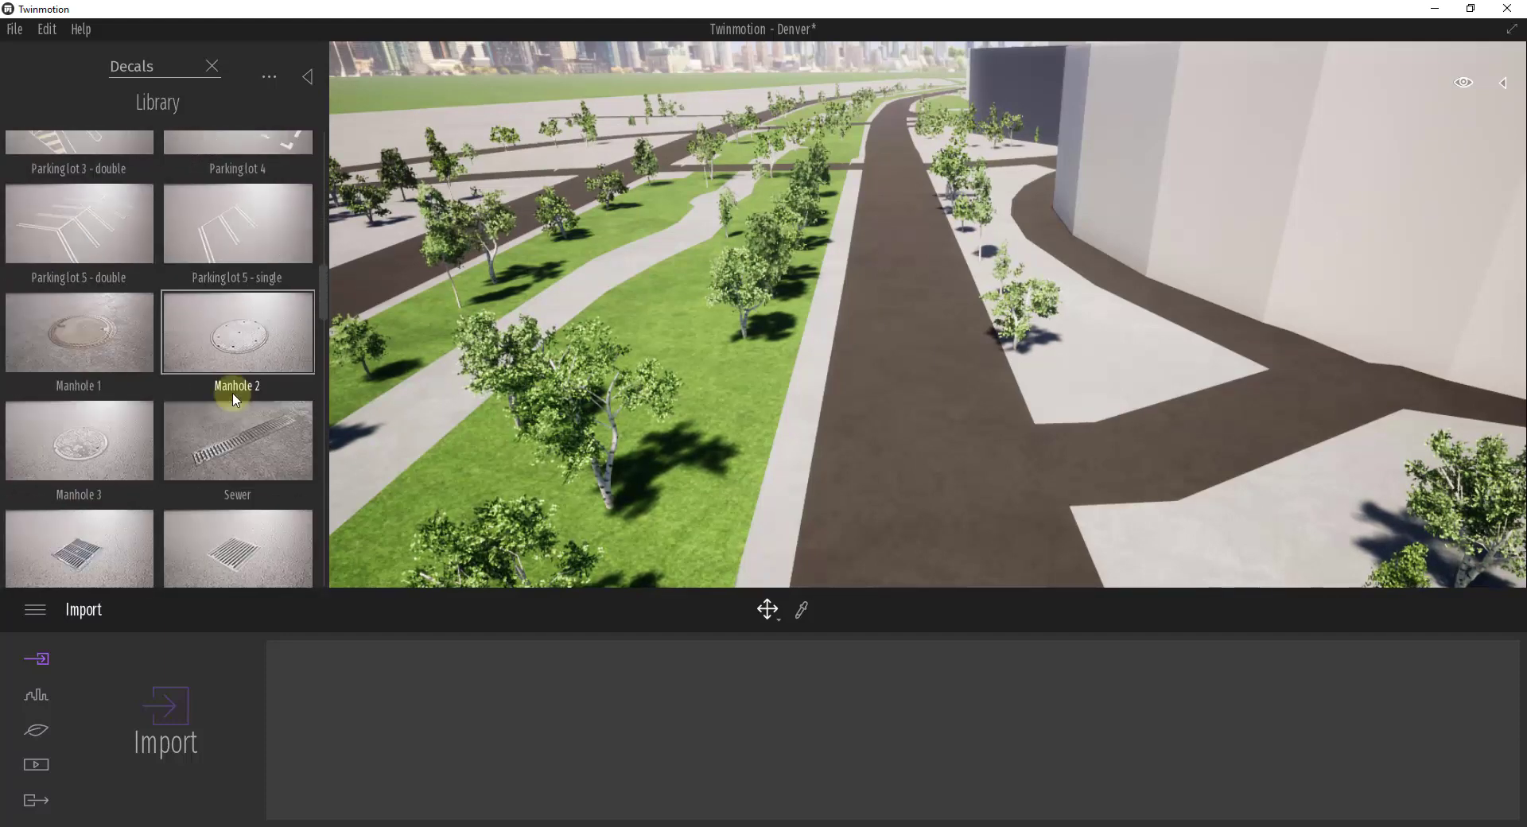
scroll(235, 399, down, 1)
scroll(239, 375, down, 3)
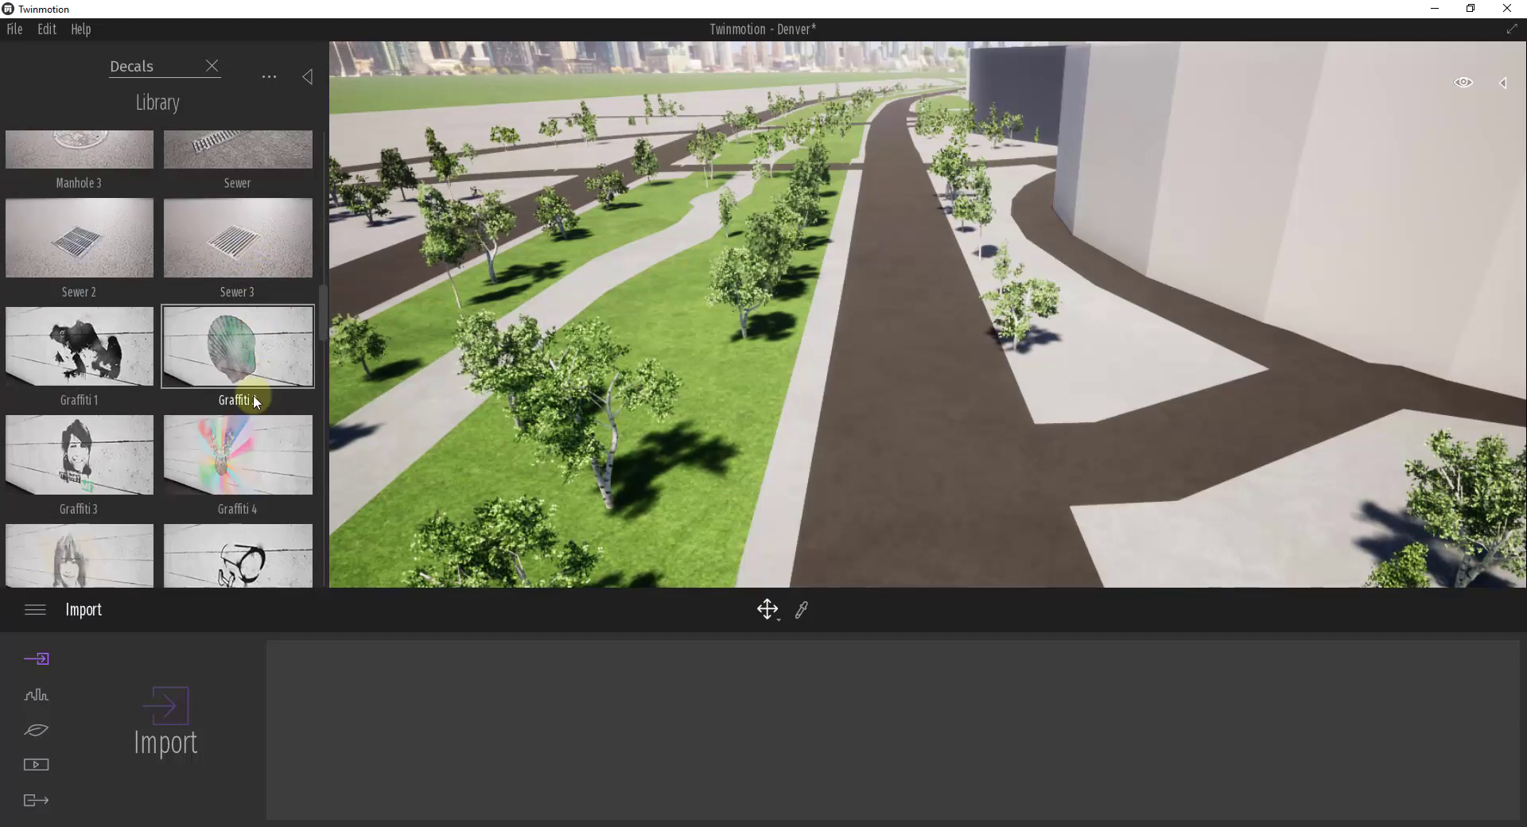
scroll(246, 398, down, 3)
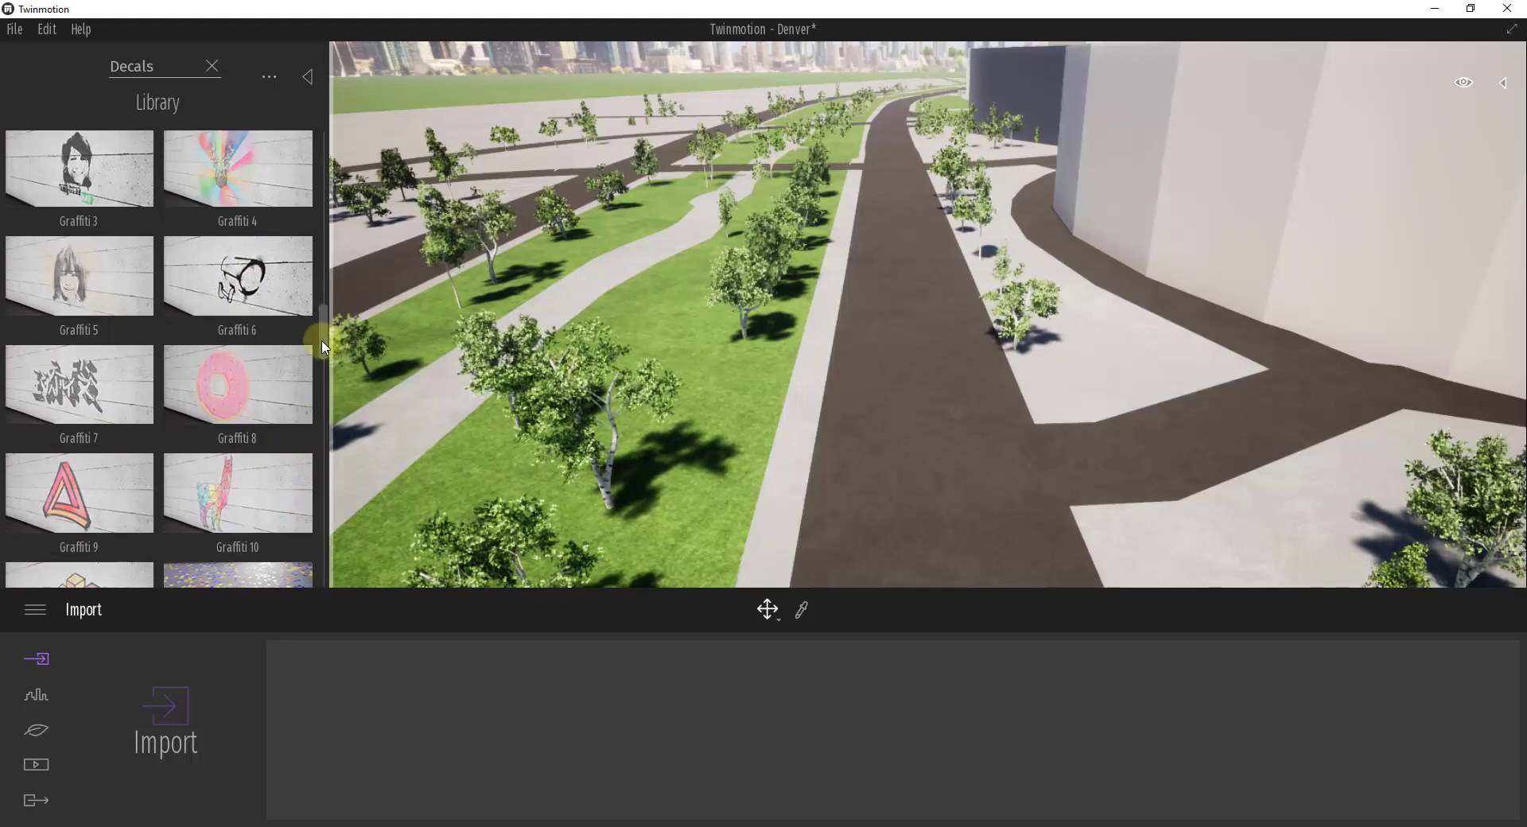
drag(322, 348, 315, 178)
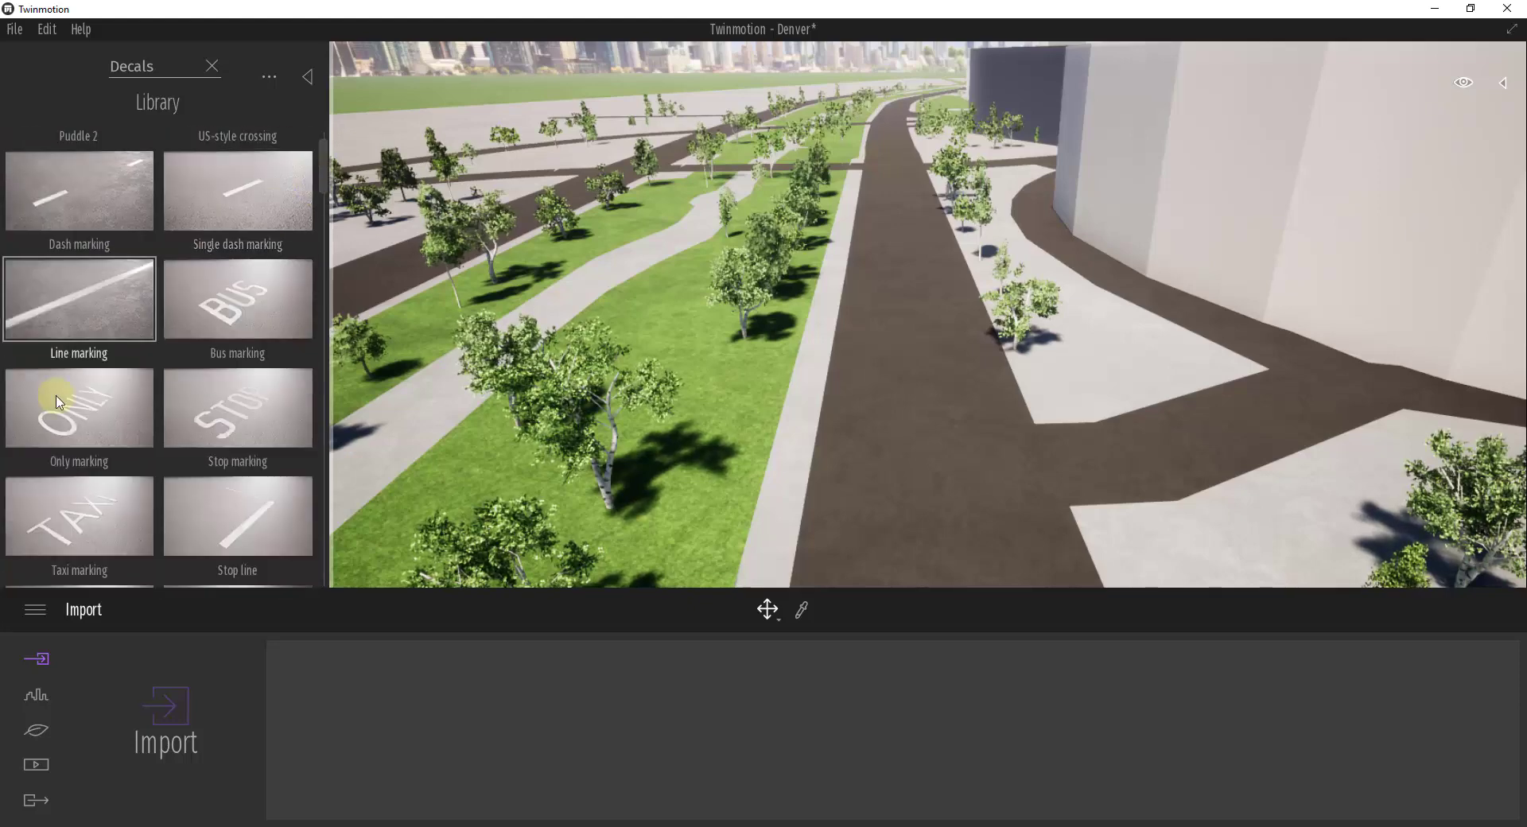
- Place a Line marking decal on the road, close to the sidewalk beside the grass
drag(70, 306, 837, 430)
key(w)
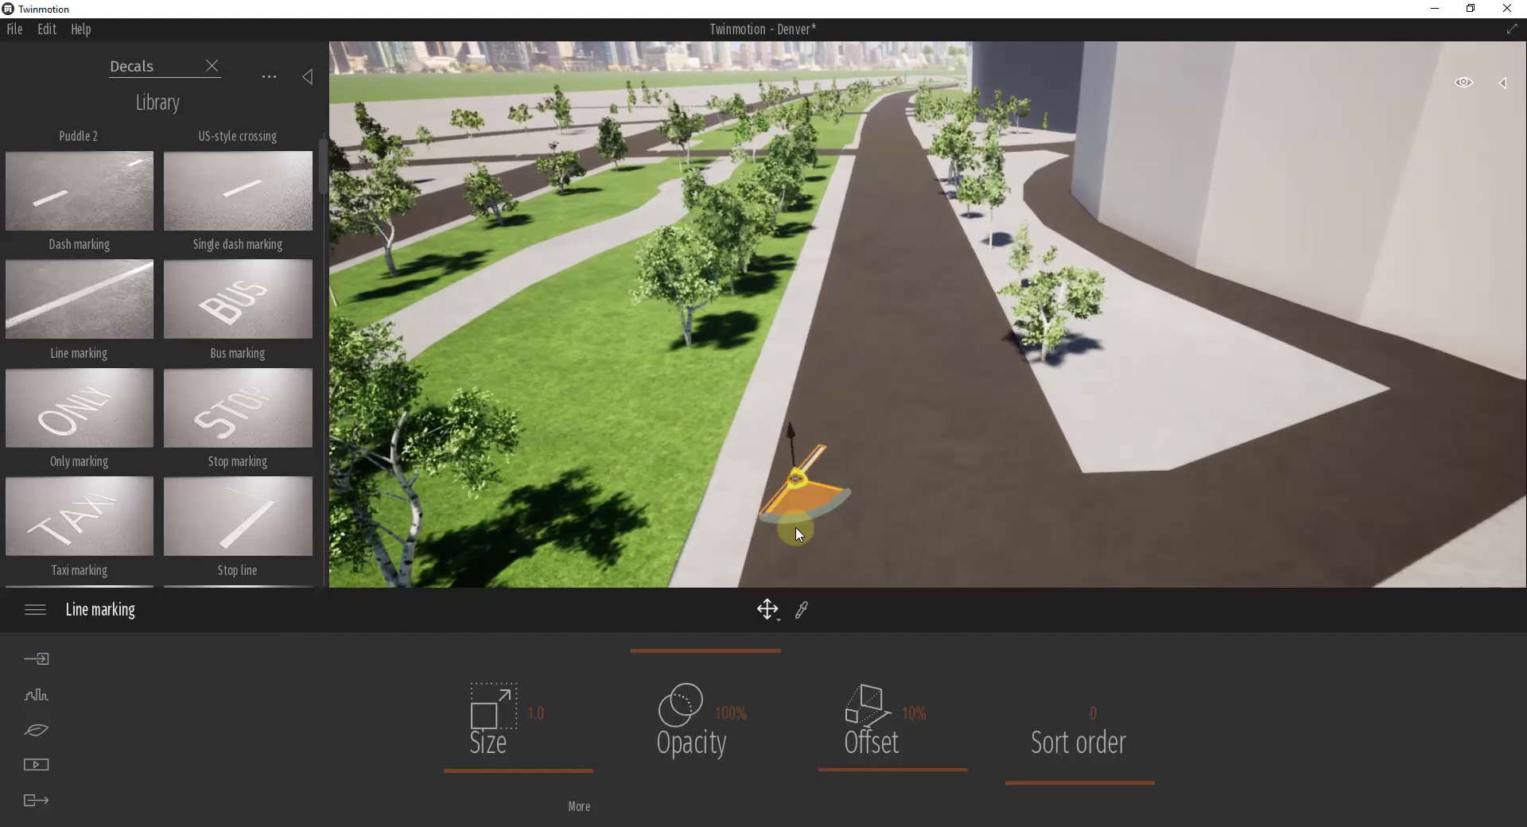
right_drag(871, 438, 869, 439)
key(w)
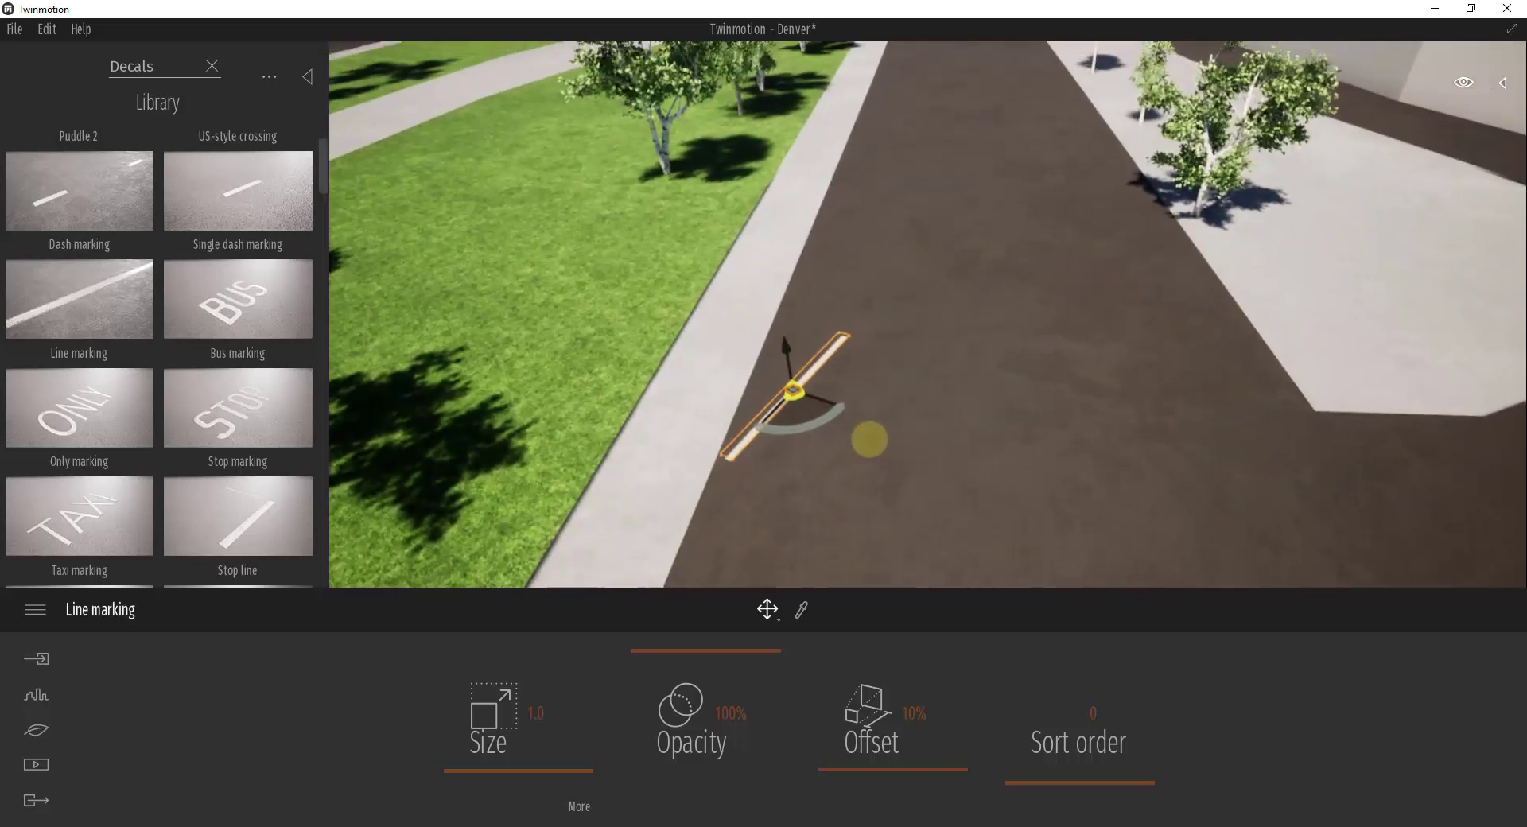
- Rotate the line marking parallel to the sidewalk and move it to the grass-side edge of the road
drag(869, 439, 826, 419)
right_drag(819, 408, 818, 421)
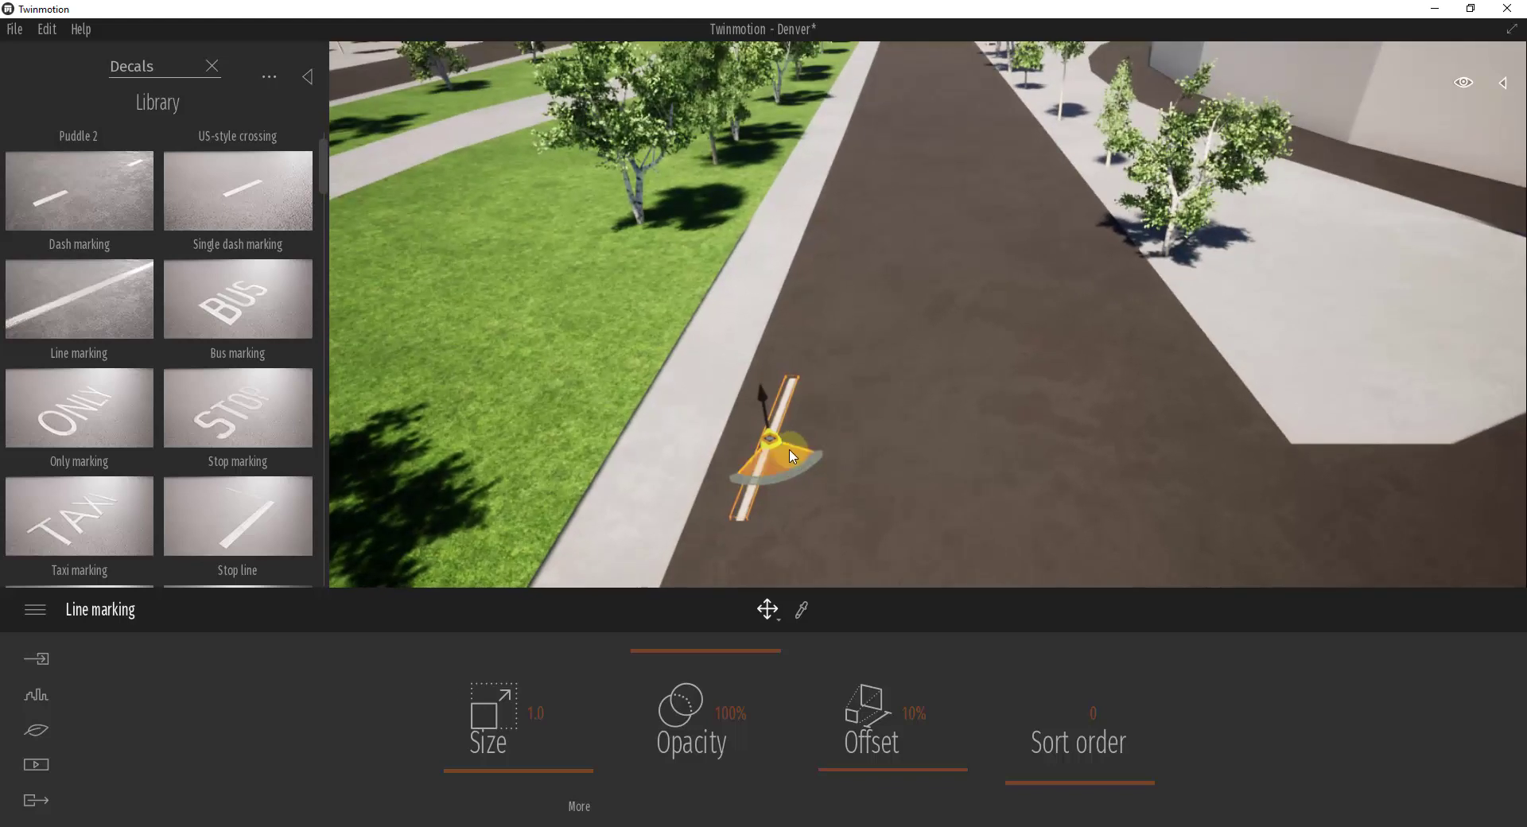
drag(793, 459, 752, 480)
key(Tab)
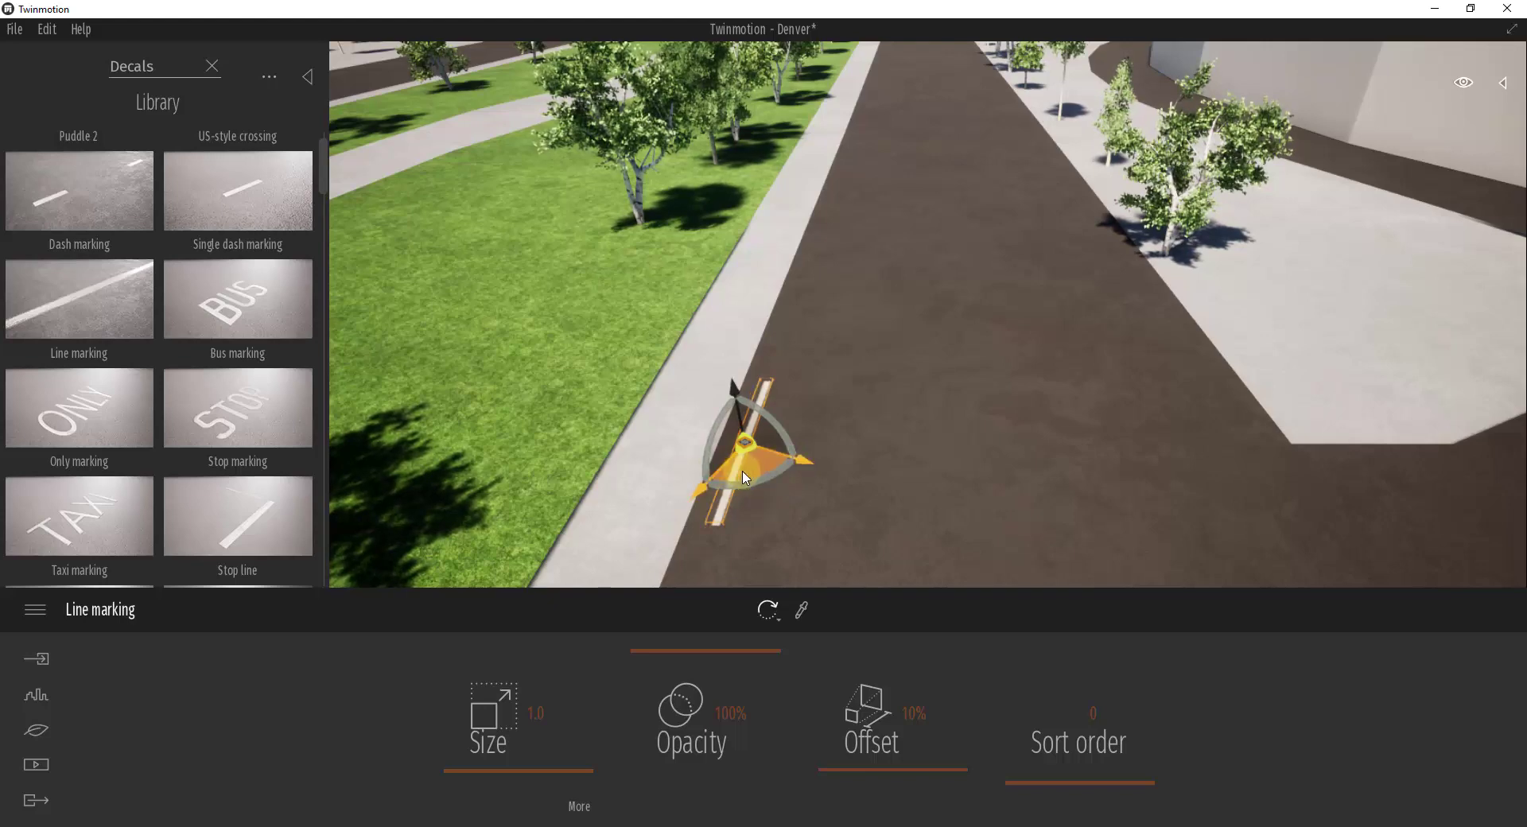
right_drag(871, 443, 867, 445)
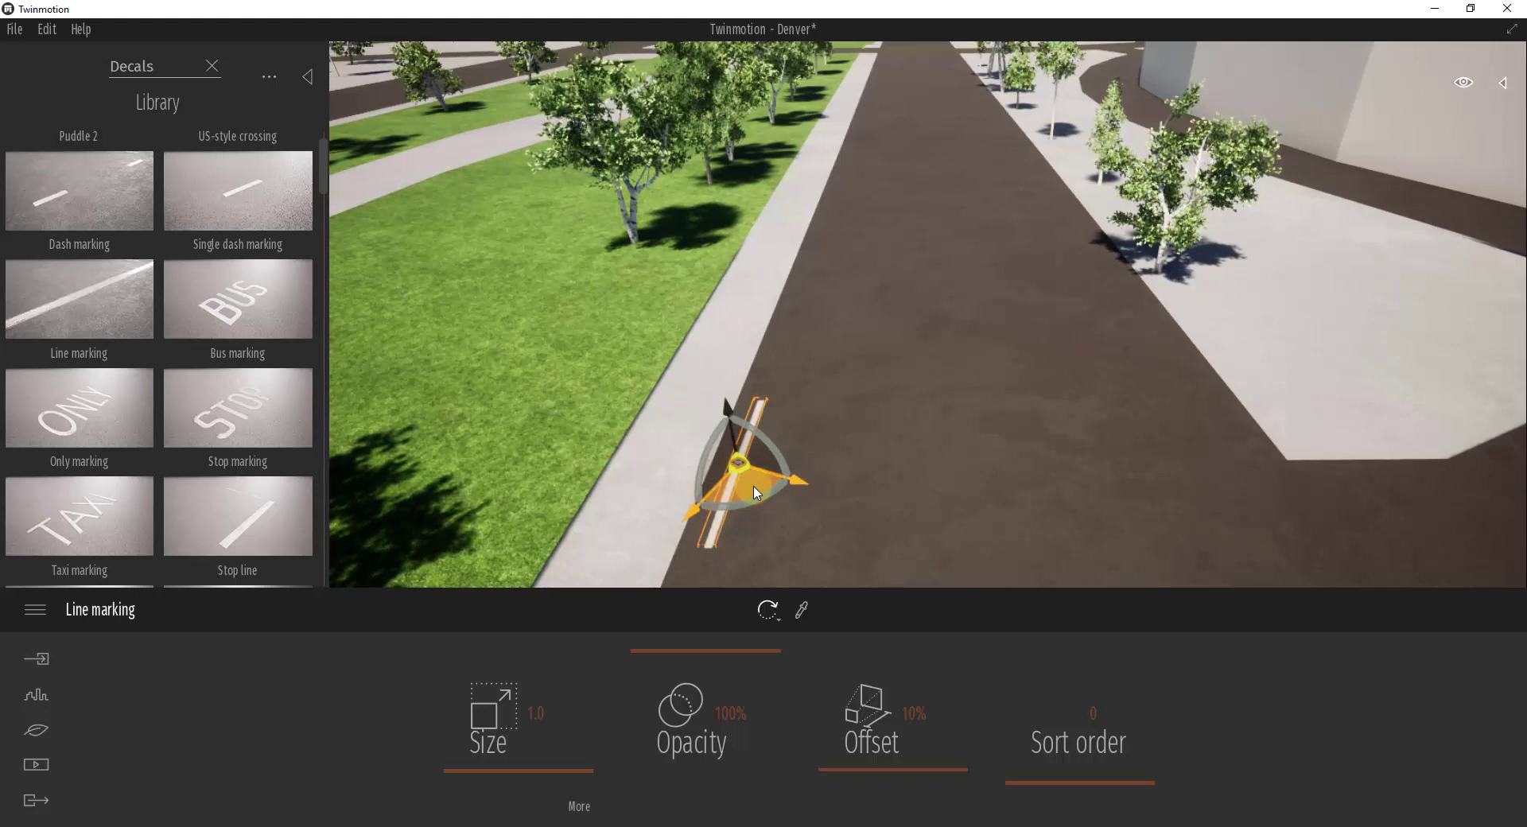
- Copy the line marking repeatedly as instances along the road edge, with a spacing of about 15.81 ft
drag(751, 495, 790, 376)
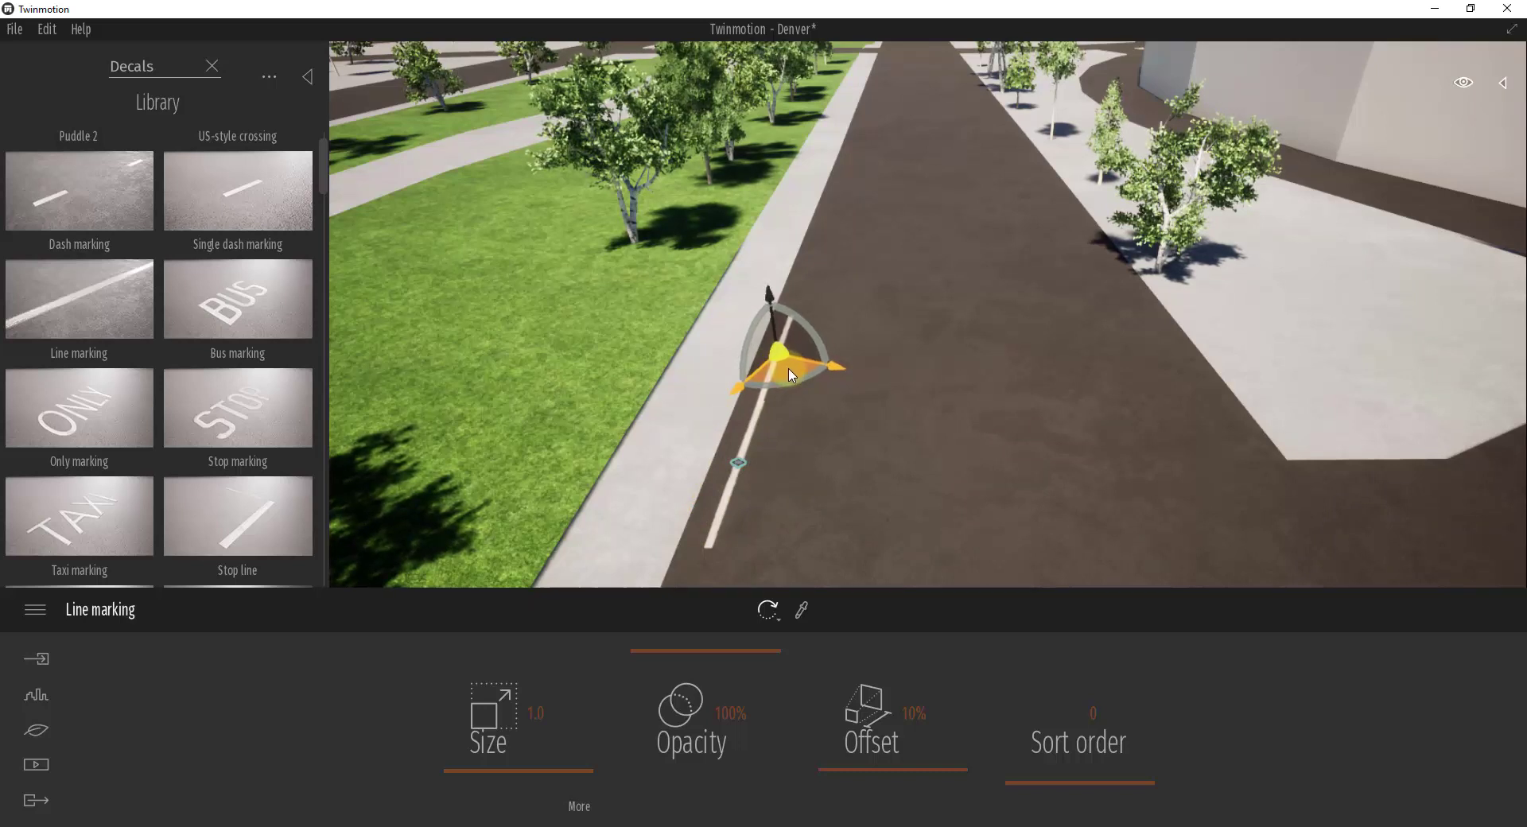
drag(786, 369, 791, 380)
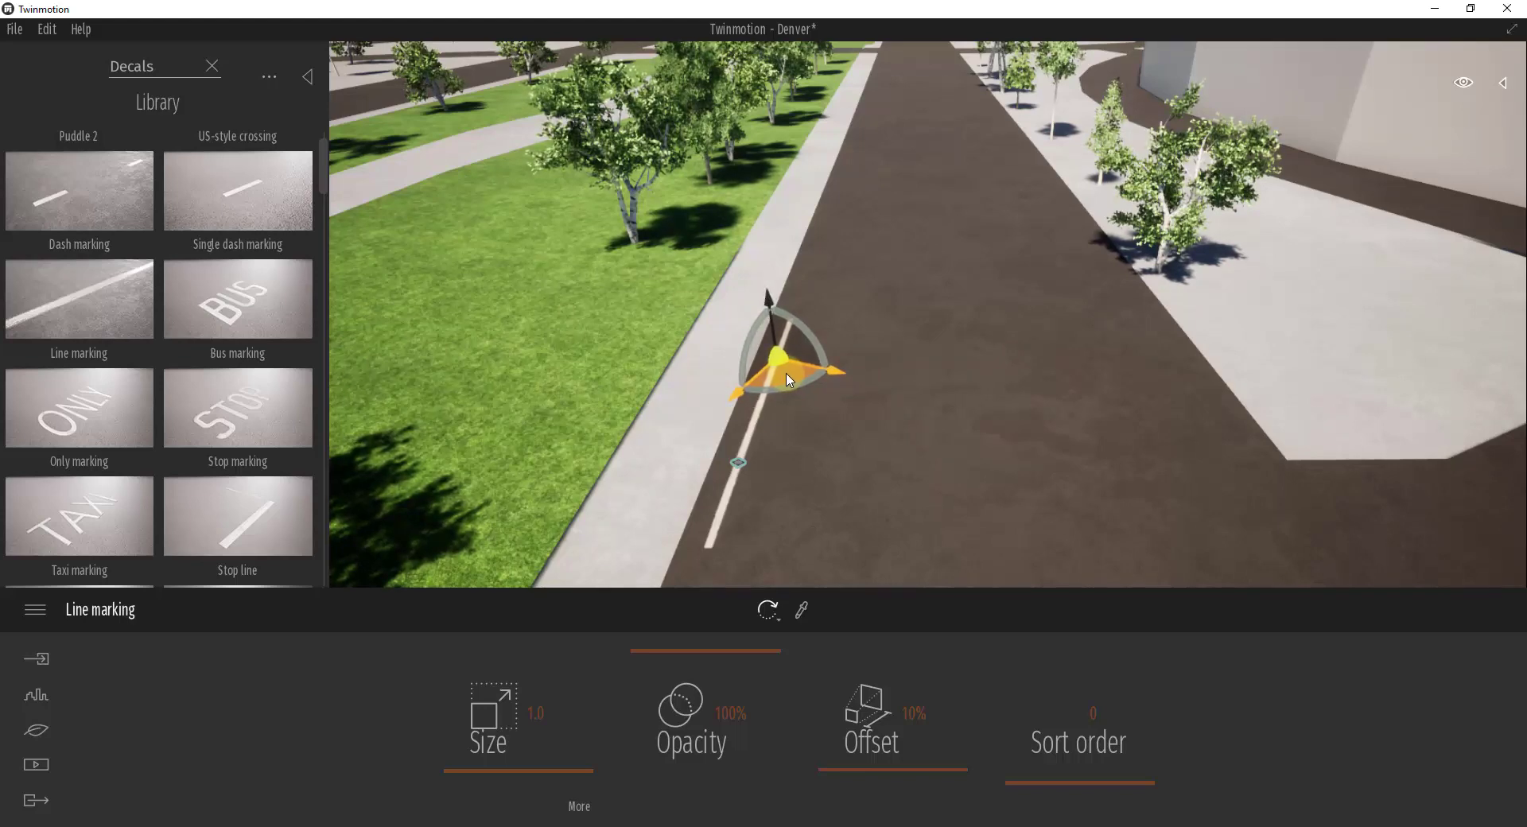
drag(786, 374, 717, 406)
scroll(790, 372, up, 2)
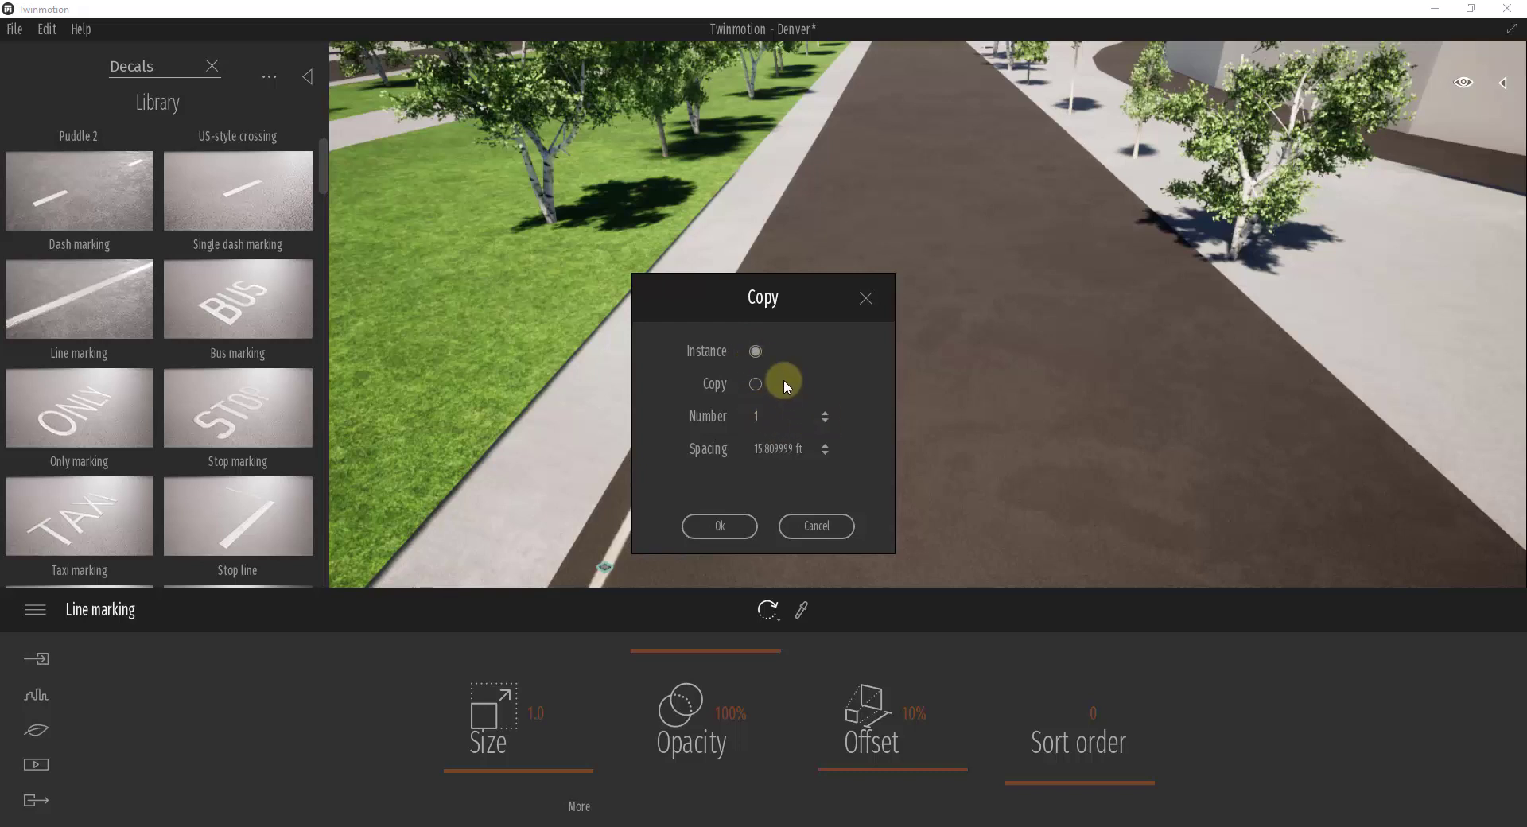
click(826, 413)
click(733, 531)
- Select the whole row of line markings and copy it once as instances to the opposite road edge, about 40.81 ft away
right_drag(846, 389, 845, 389)
scroll(846, 389, down, 10)
key(w)
key(s)
click(629, 479)
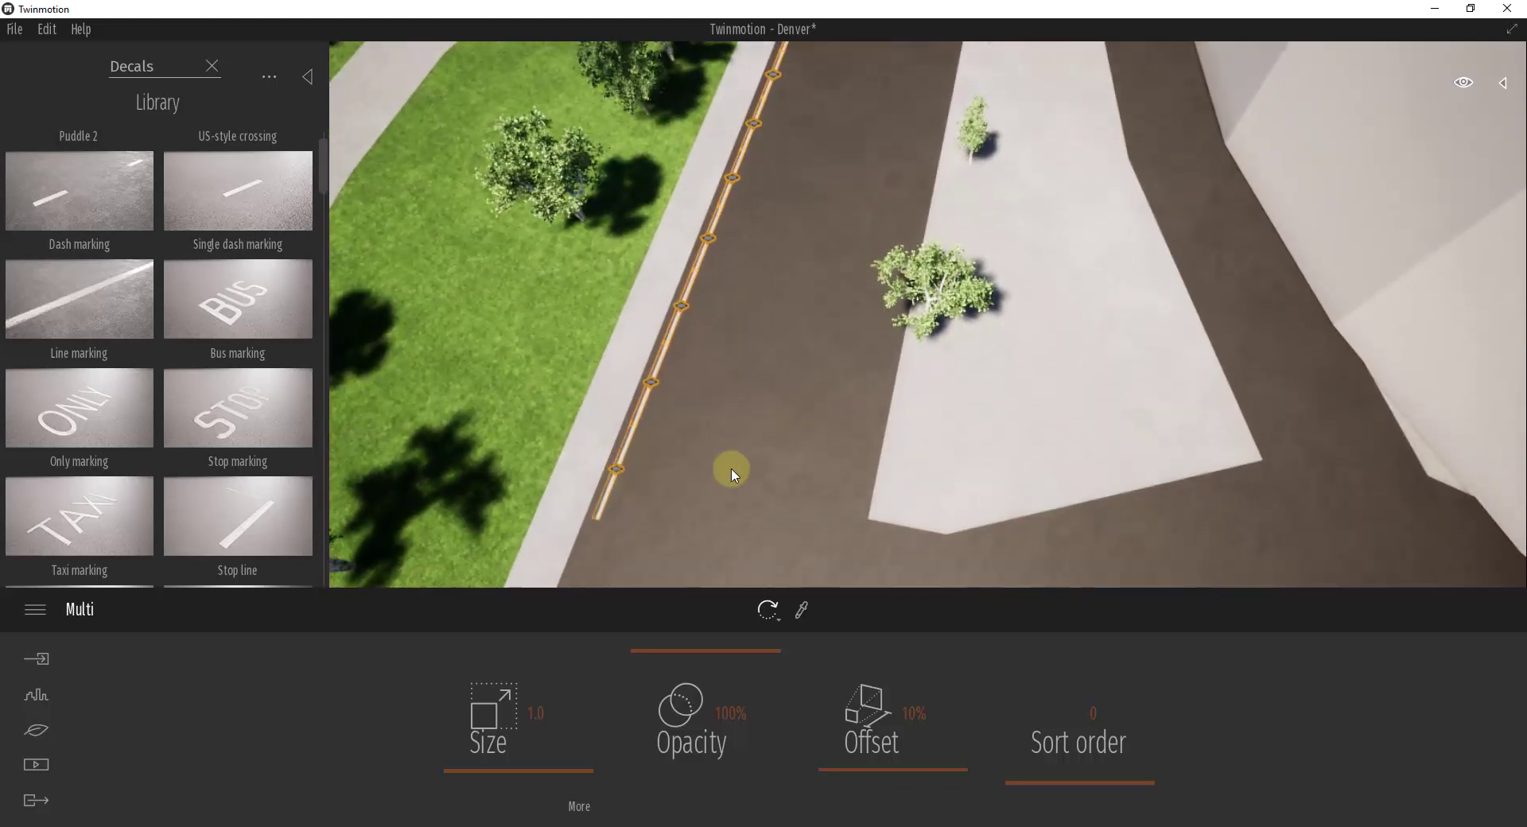
right_drag(731, 470, 738, 460)
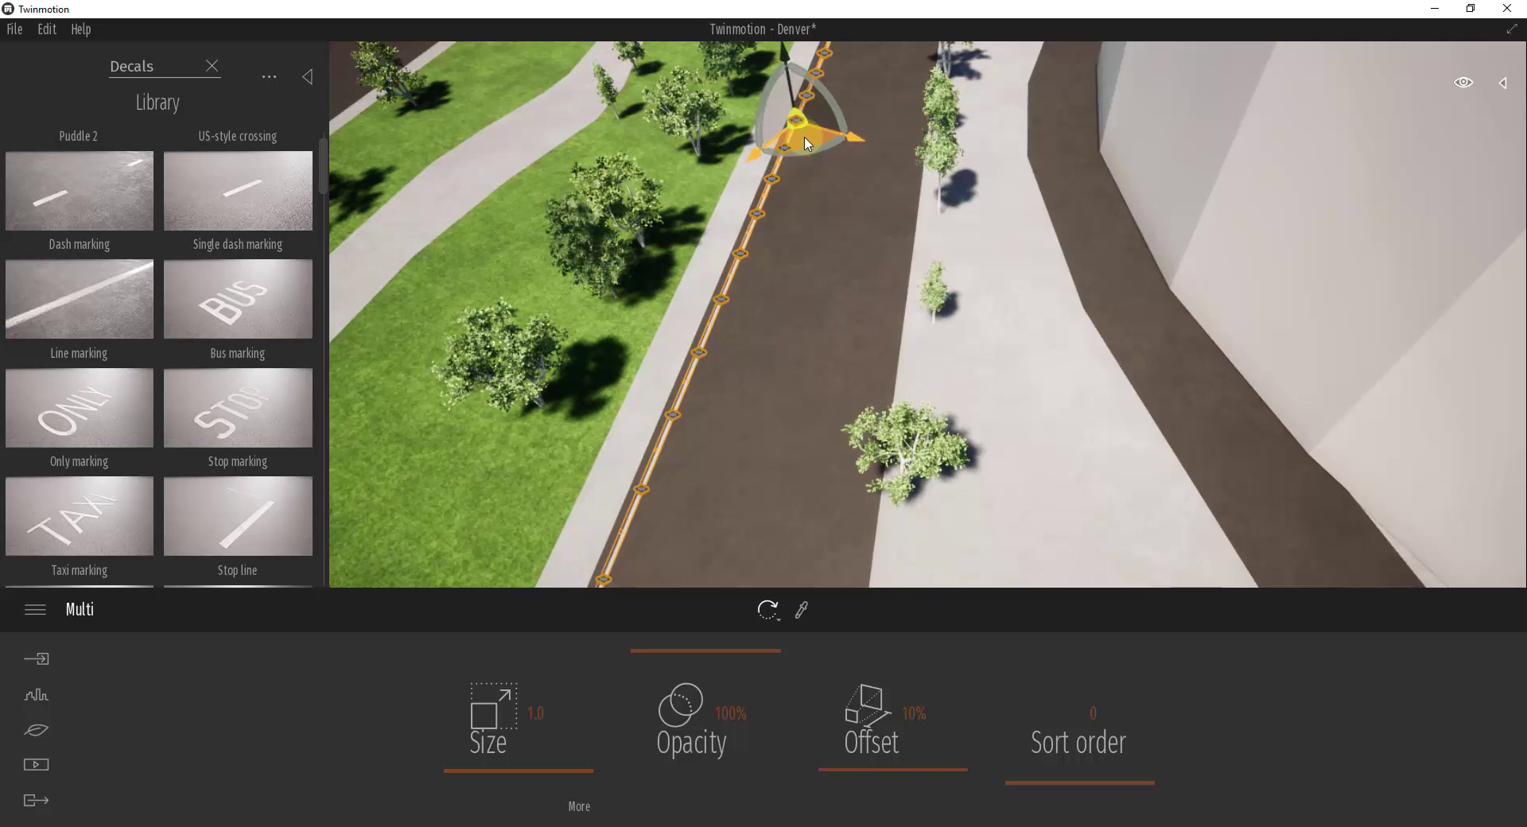
drag(808, 143, 935, 159)
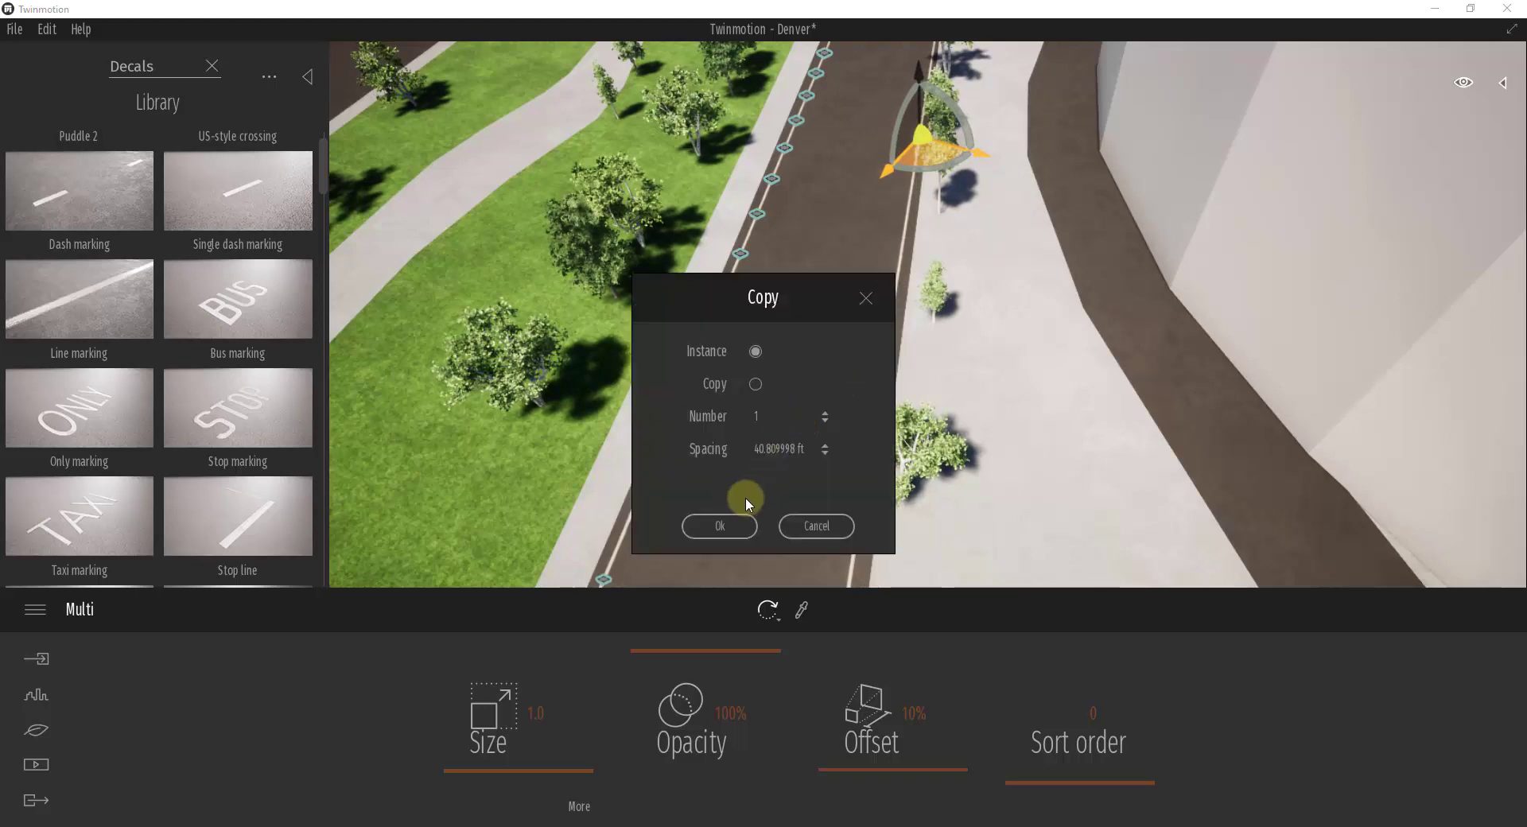
click(724, 532)
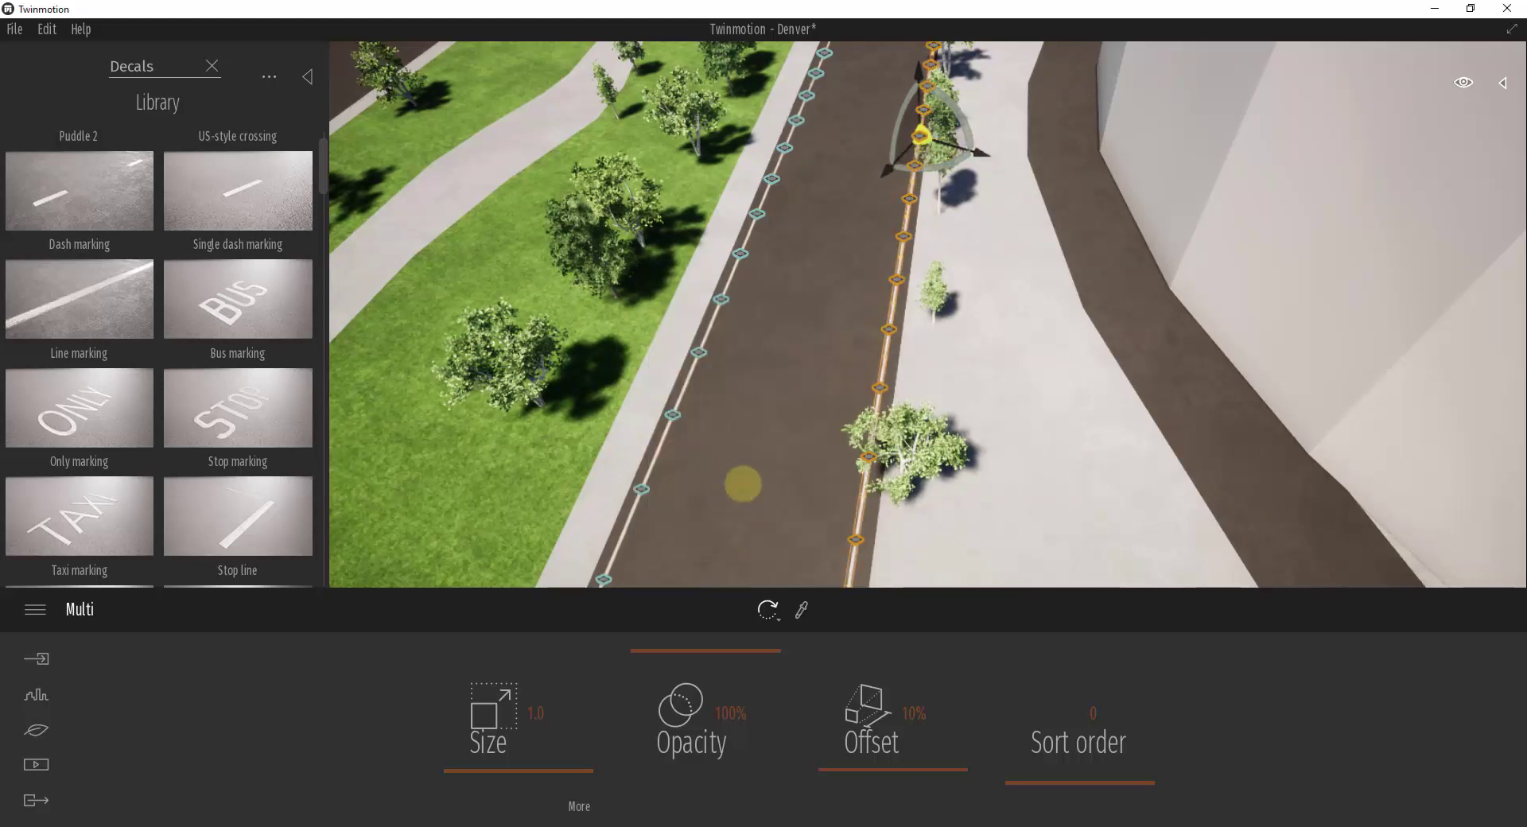
mouse_move(743, 484)
right_down()
mouse_move(745, 534)
mouse_move(740, 485)
right_up()
drag(740, 485, 742, 485)
right_drag(742, 485, 745, 485)
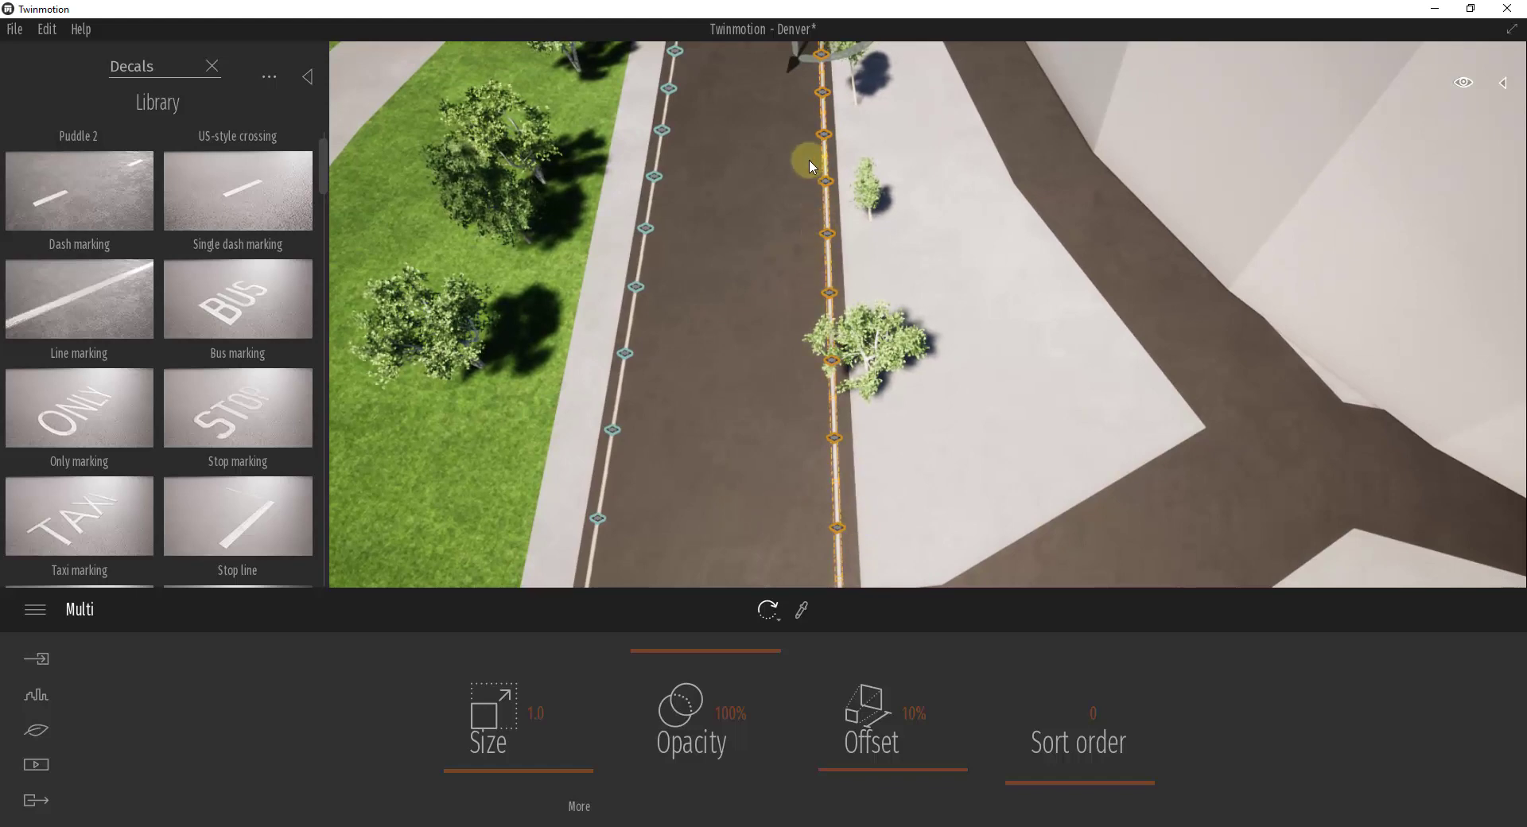
right_drag(831, 179, 837, 181)
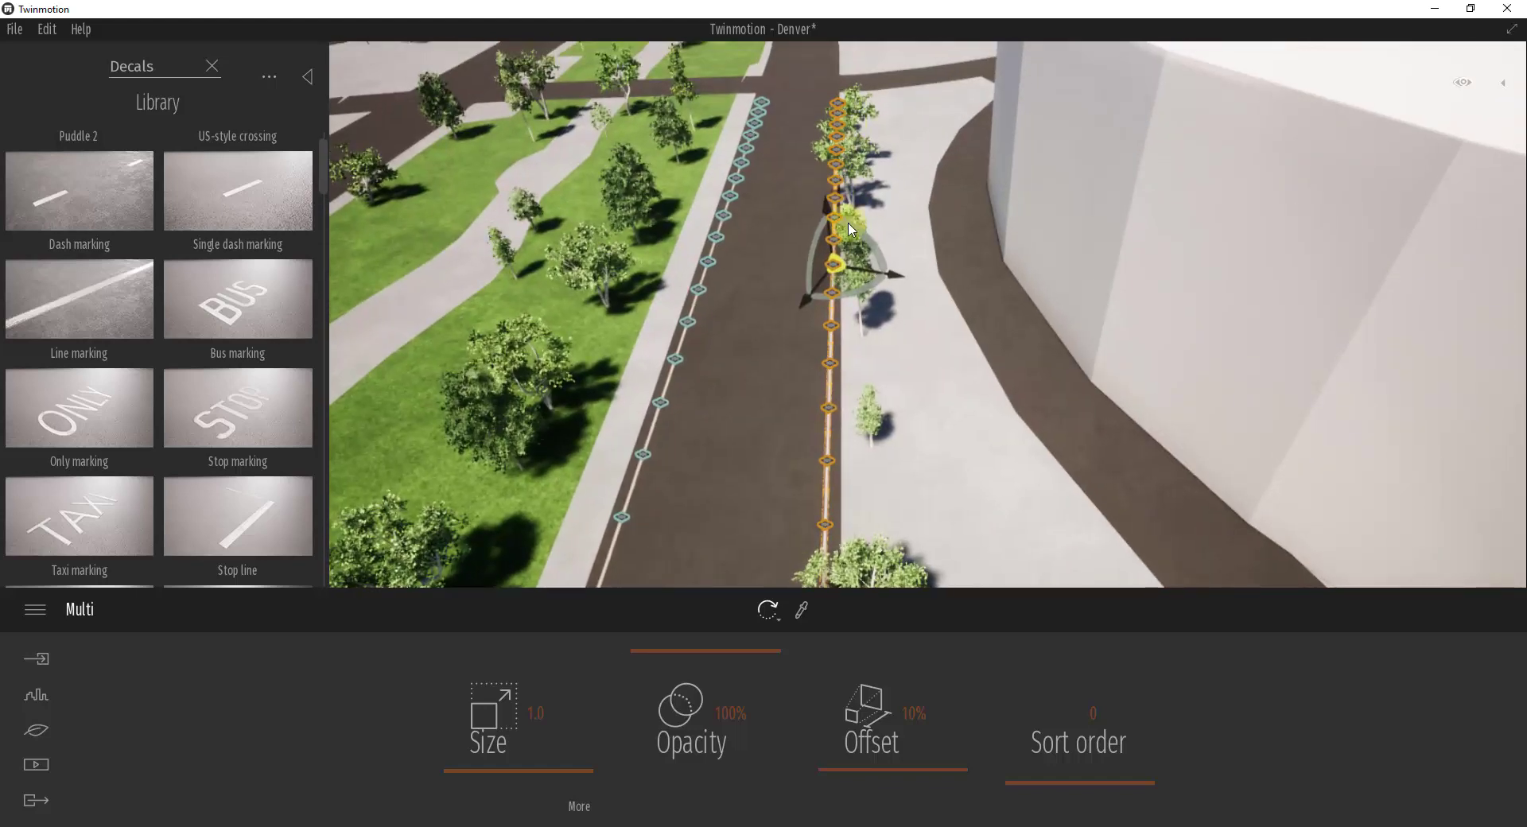
click(749, 442)
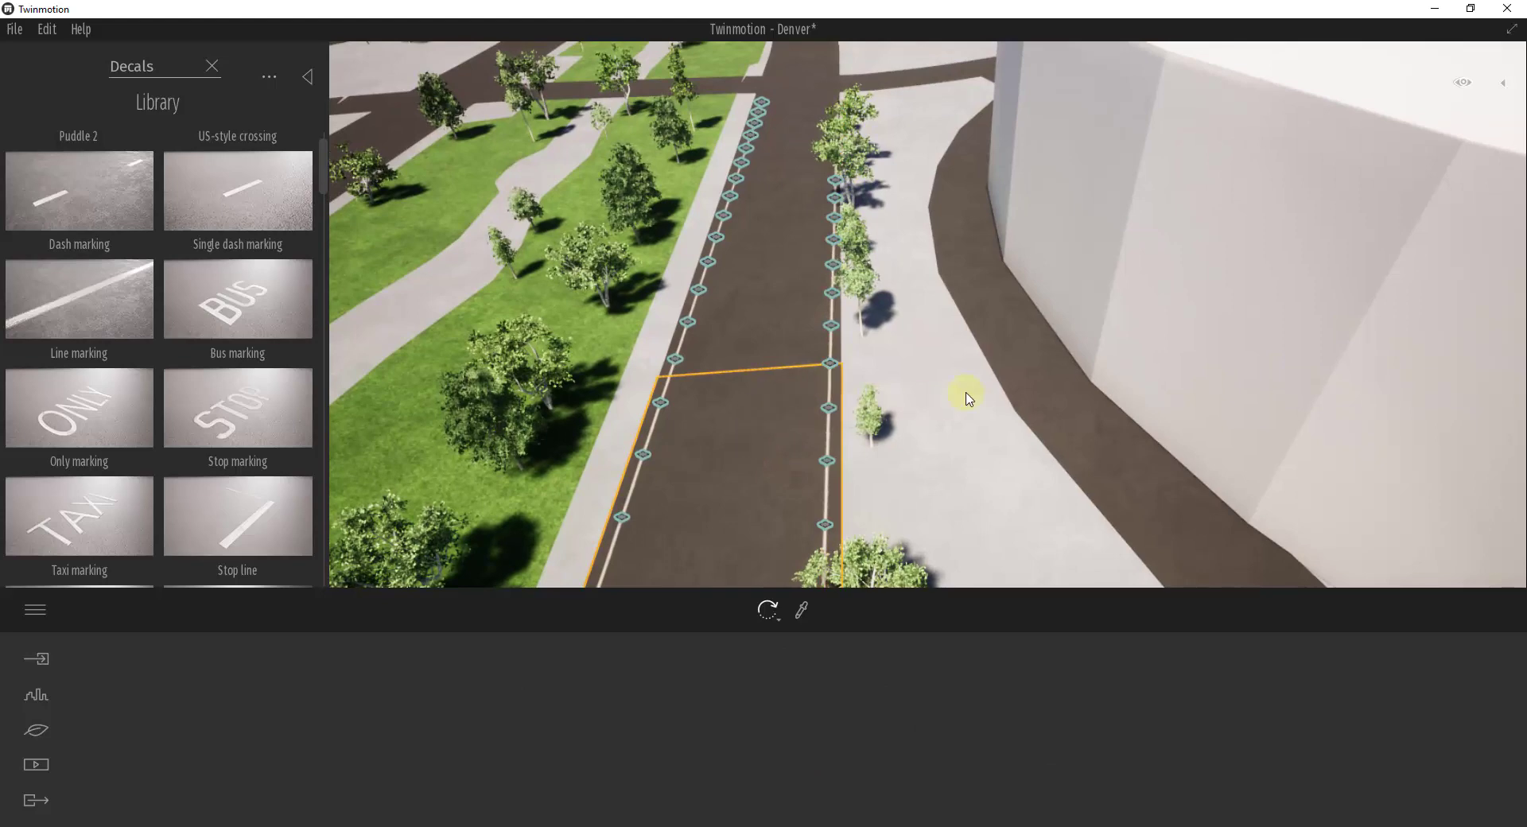
- Place a Dash marking decal on the road between the two rows of edge lines
right_drag(812, 460, 815, 459)
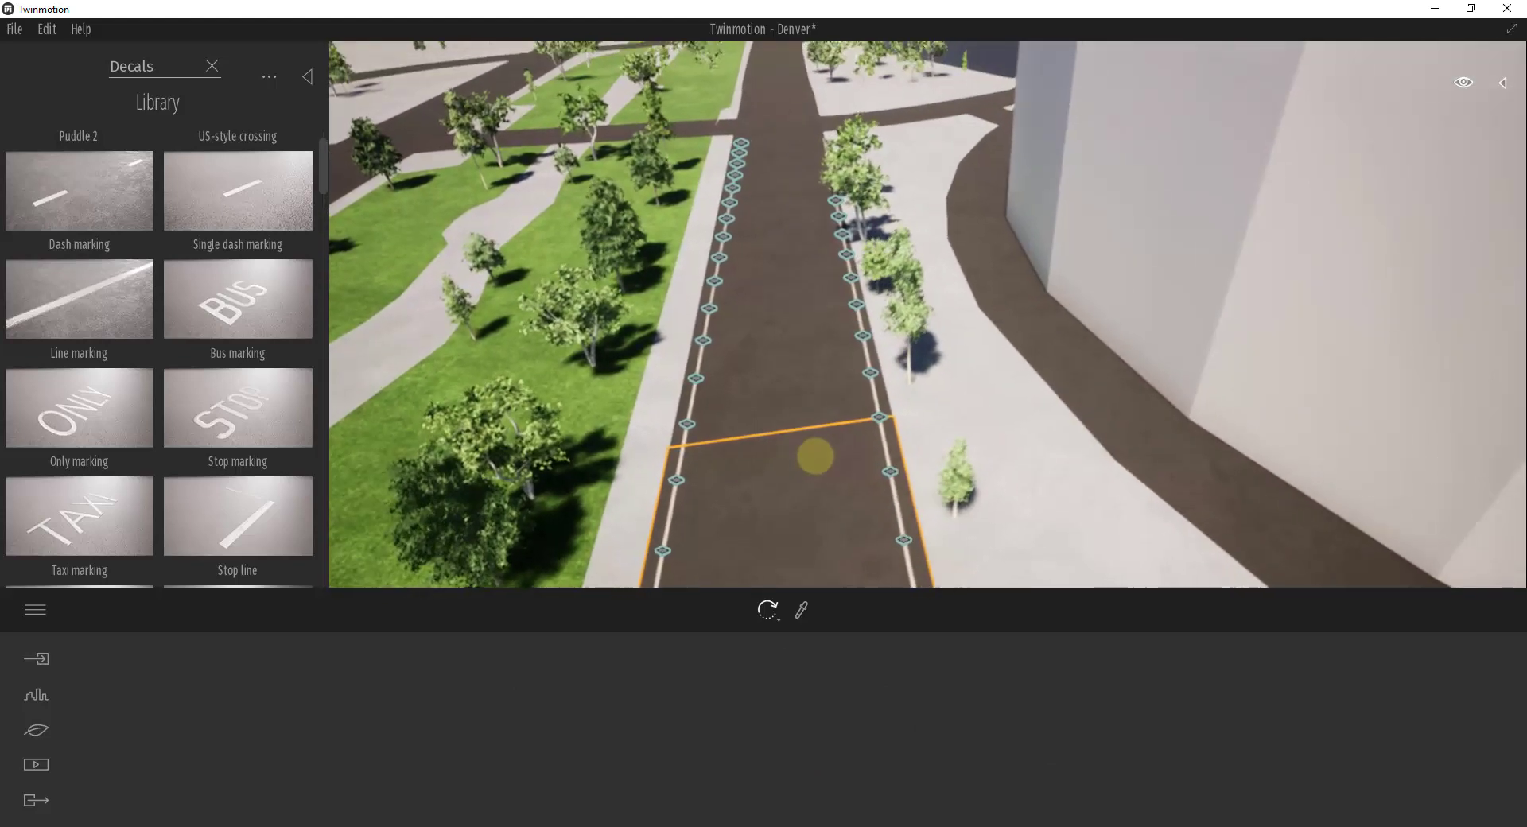
right_drag(815, 456, 815, 457)
click(102, 189)
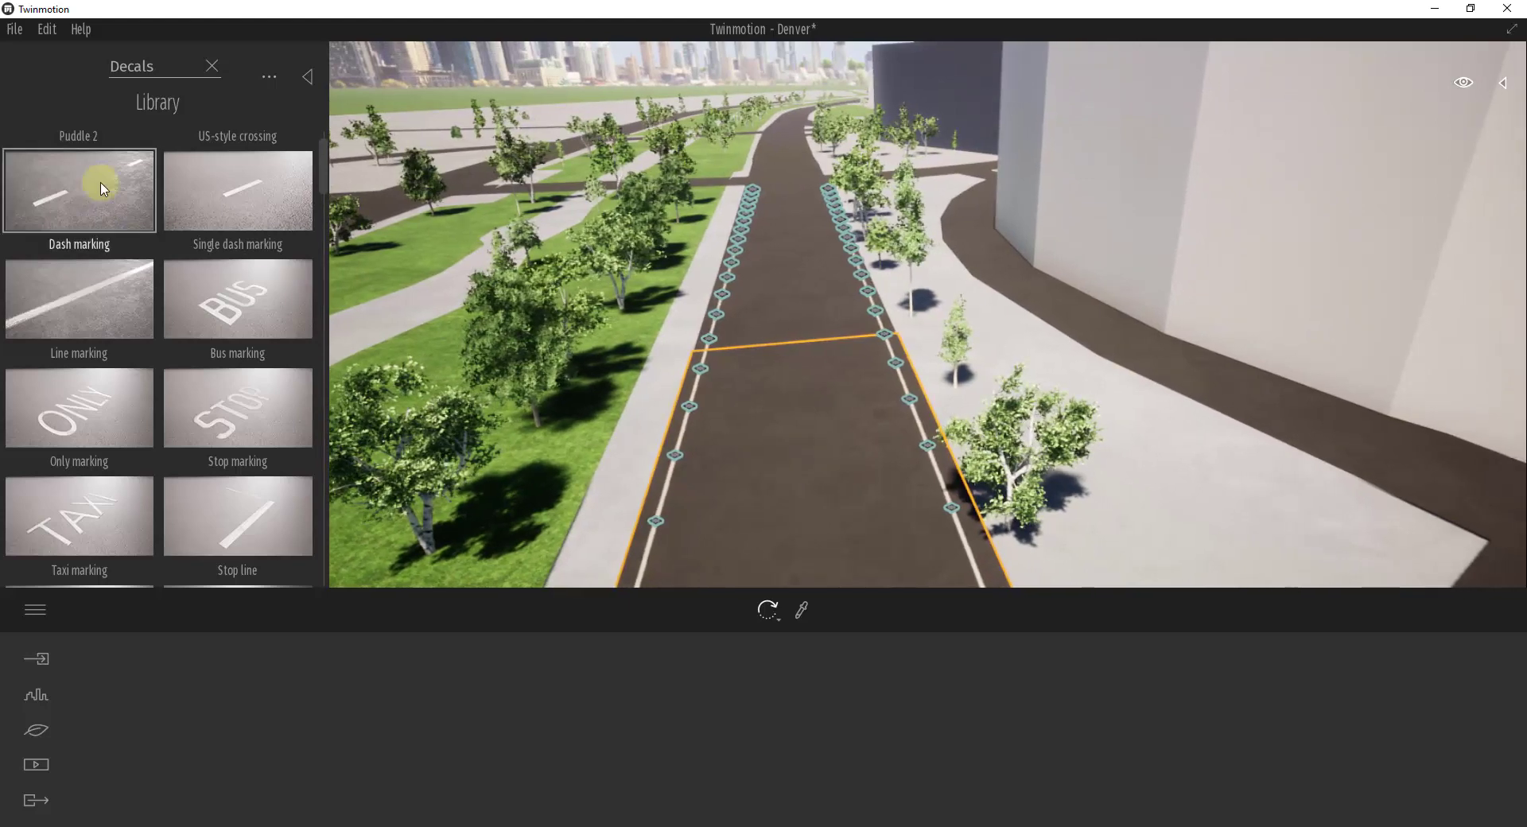
drag(104, 184, 749, 310)
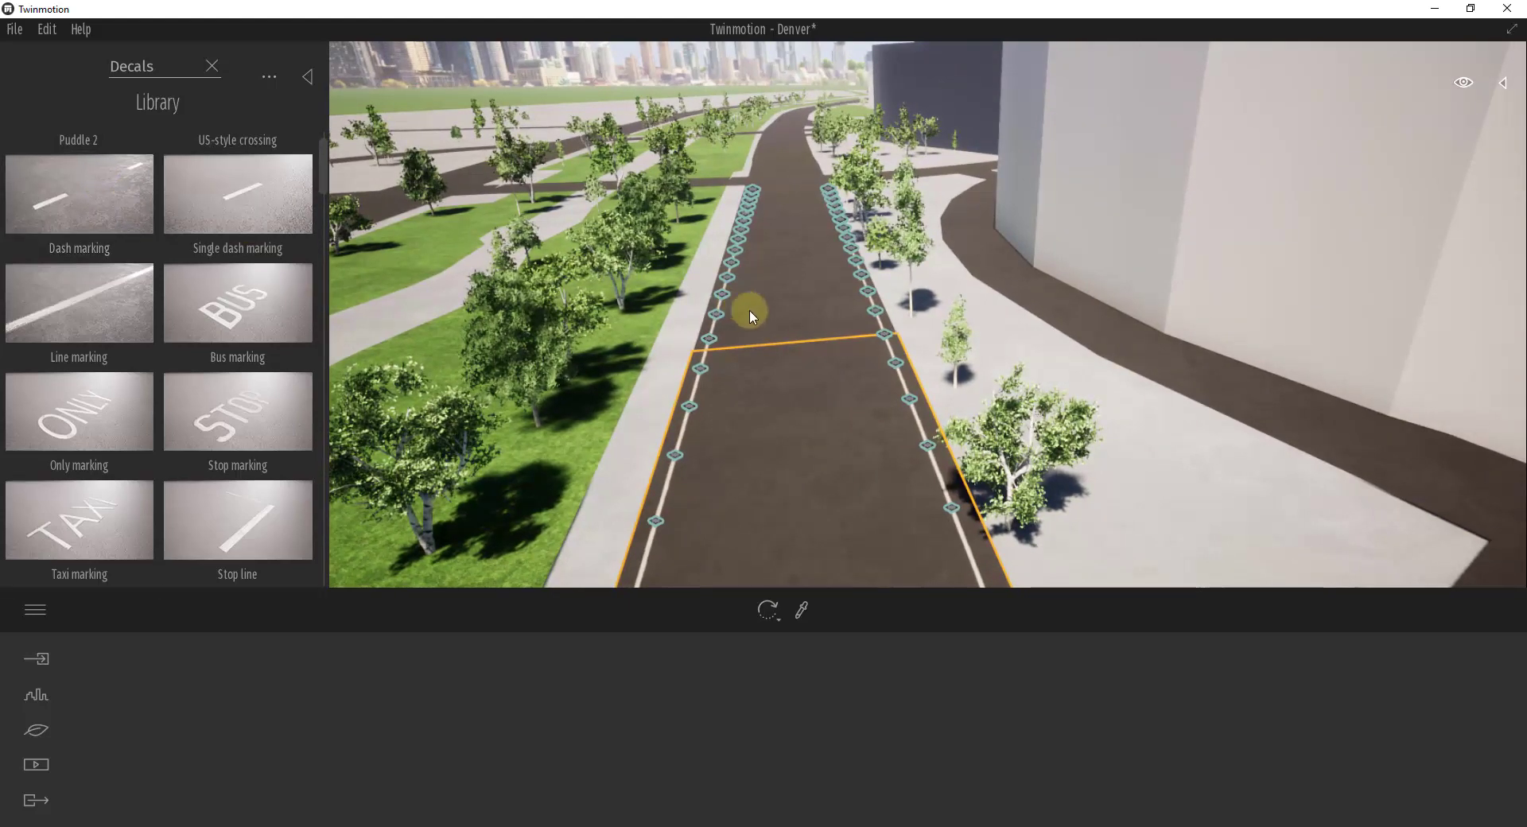
drag(807, 351, 897, 551)
- Rotate the dash marking to align it with the direction of the road
key(s)
key(a)
key(s)
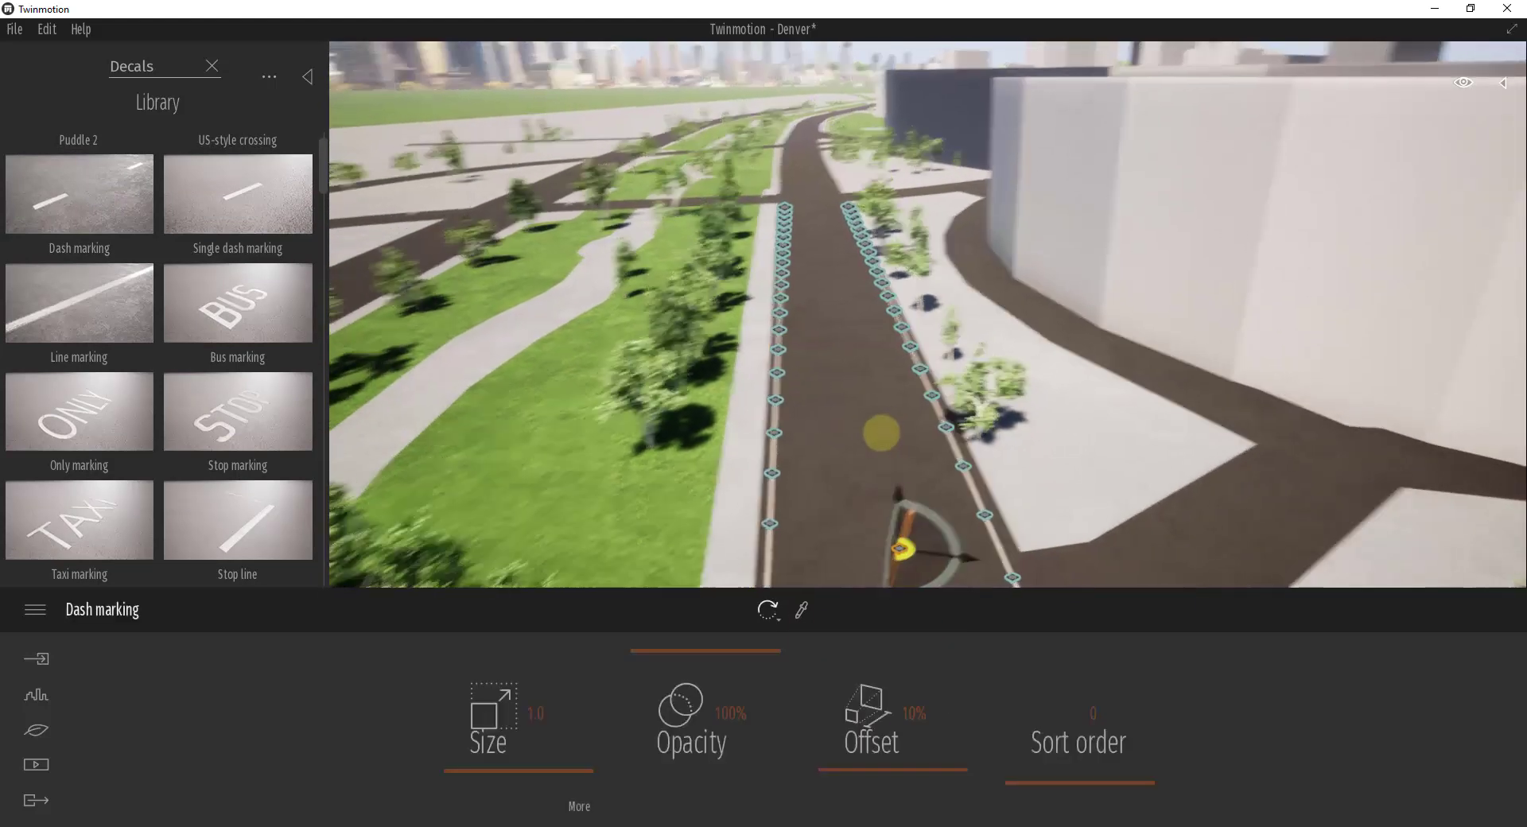
key(d)
right_drag(879, 432, 881, 432)
scroll(881, 432, up, 5)
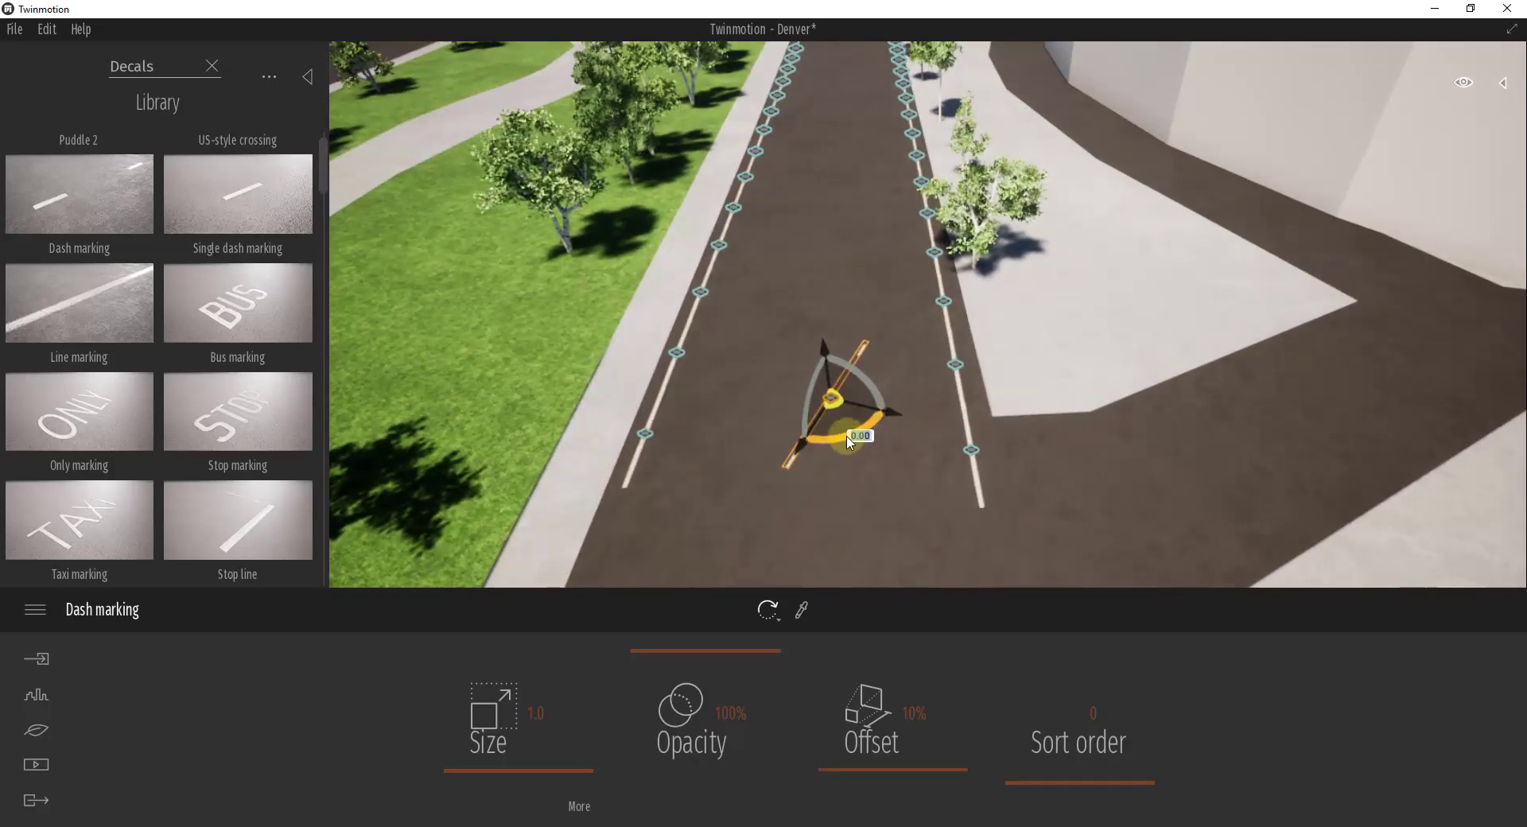
drag(849, 443, 871, 433)
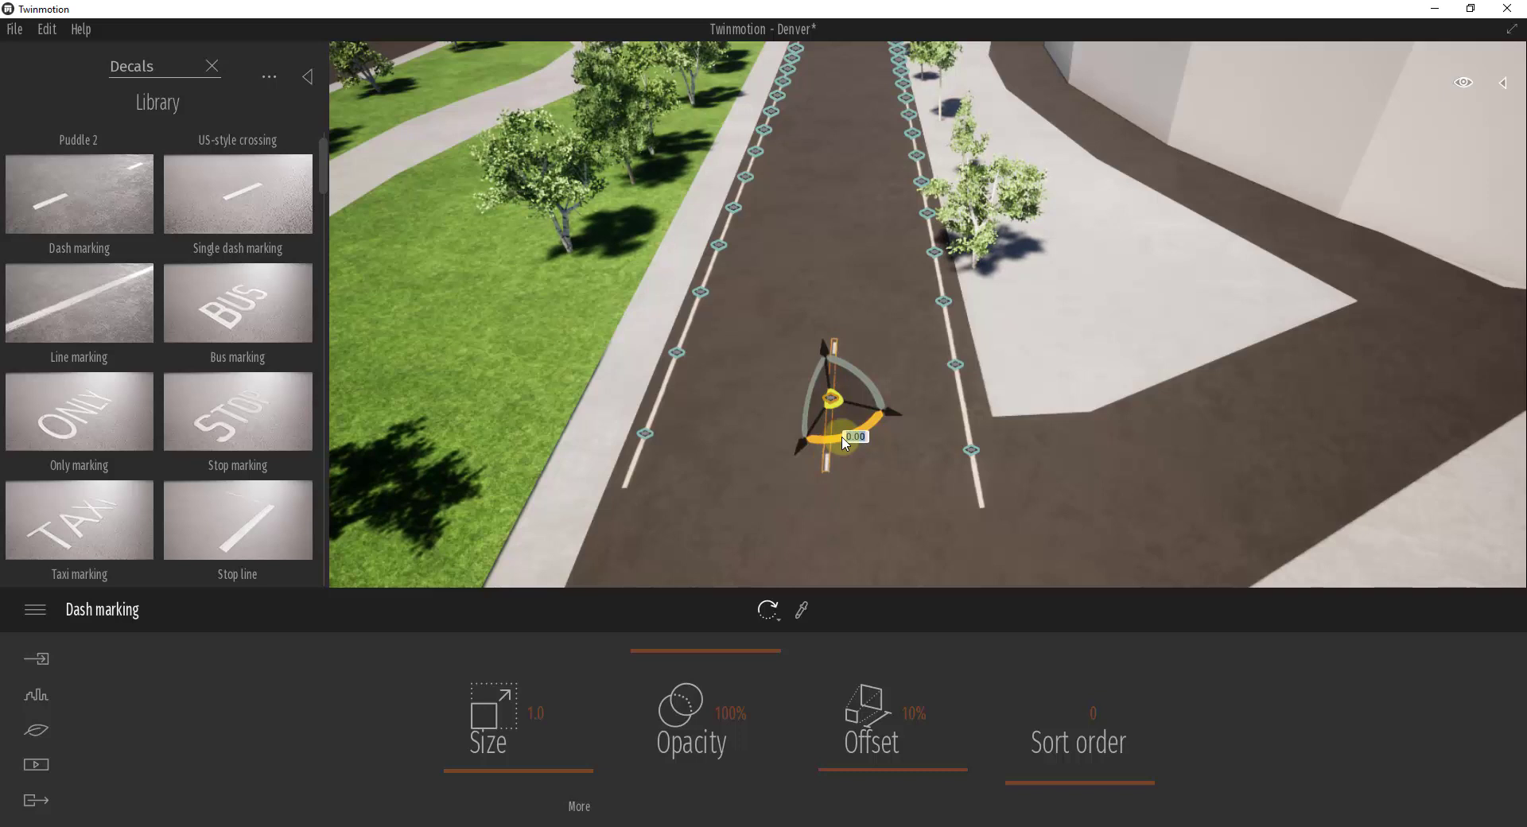
- Copy the dash marking along the road's centre as 20 instances with a spacing of about 34.07 ft
drag(846, 435, 833, 305)
key(BackSpace)
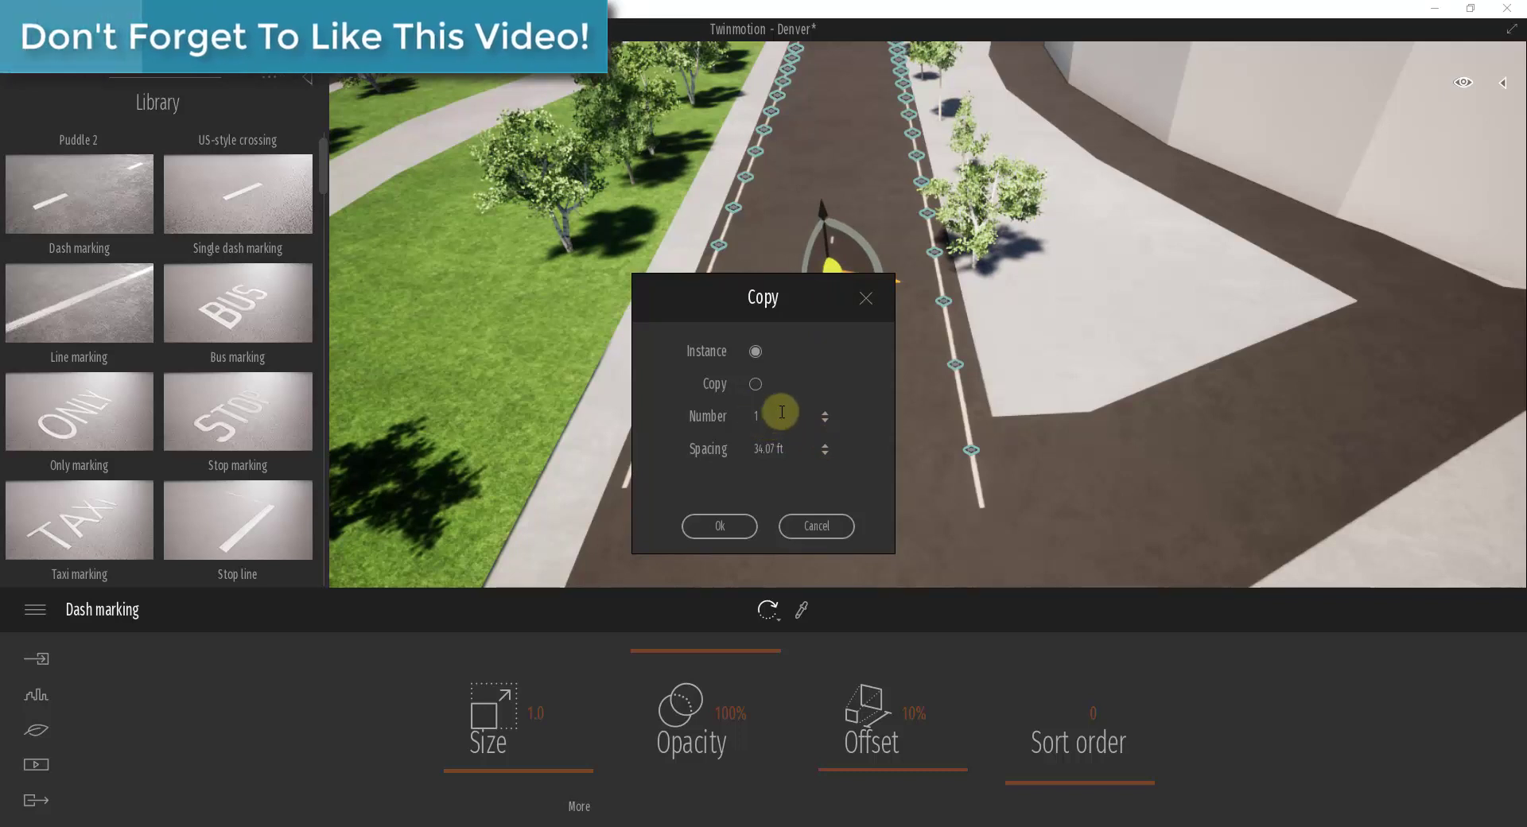
text(20)
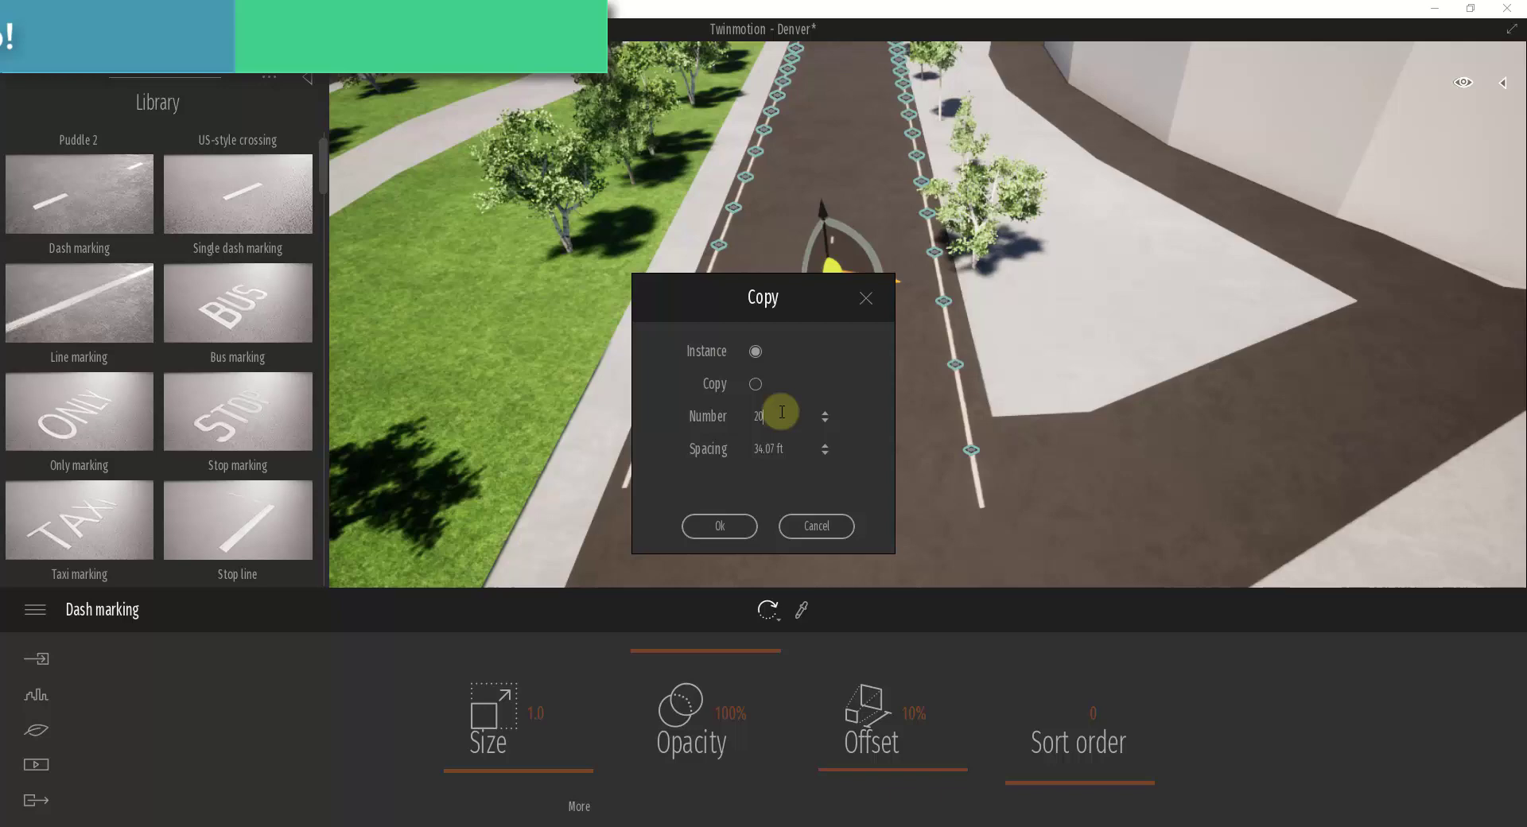
click(727, 527)
right_drag(858, 403, 845, 191)
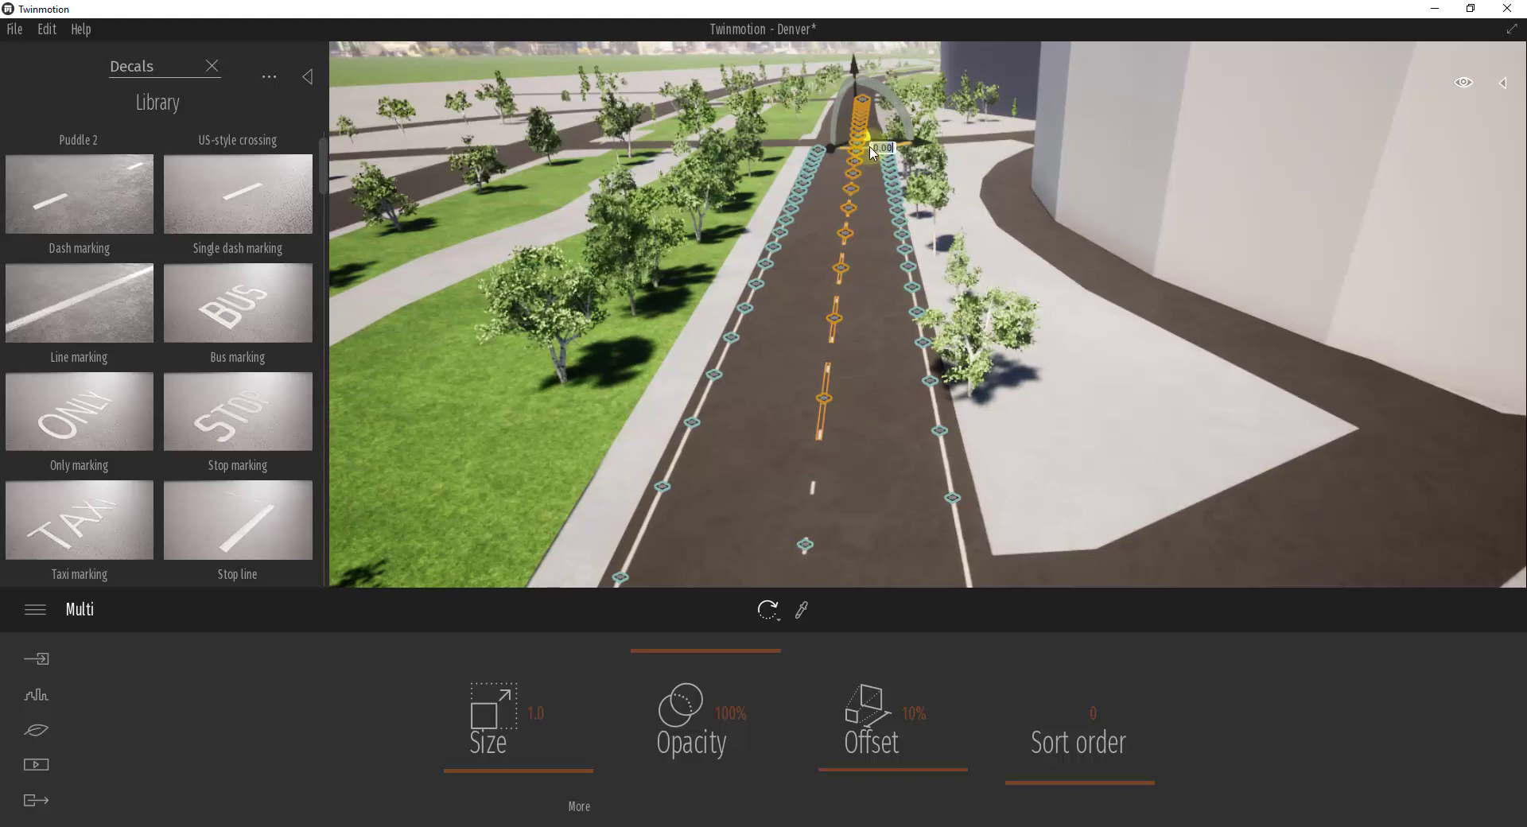
click(873, 153)
right_drag(872, 217, 885, 198)
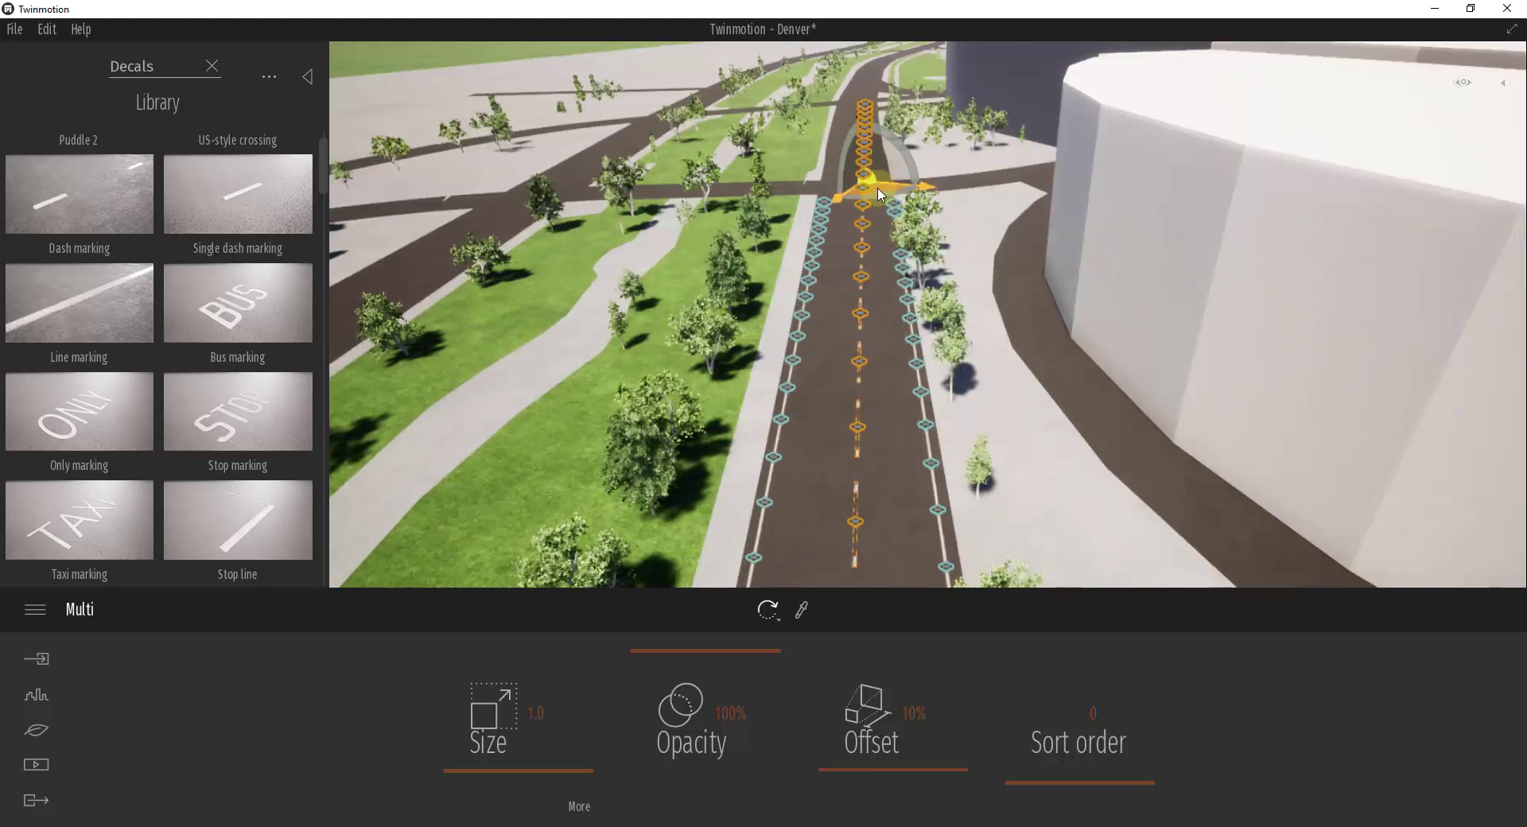
- Fine-tune the rotation of the centre row of dash markings to follow the road, undoing the excess turn, and deselect the row
drag(880, 194, 883, 195)
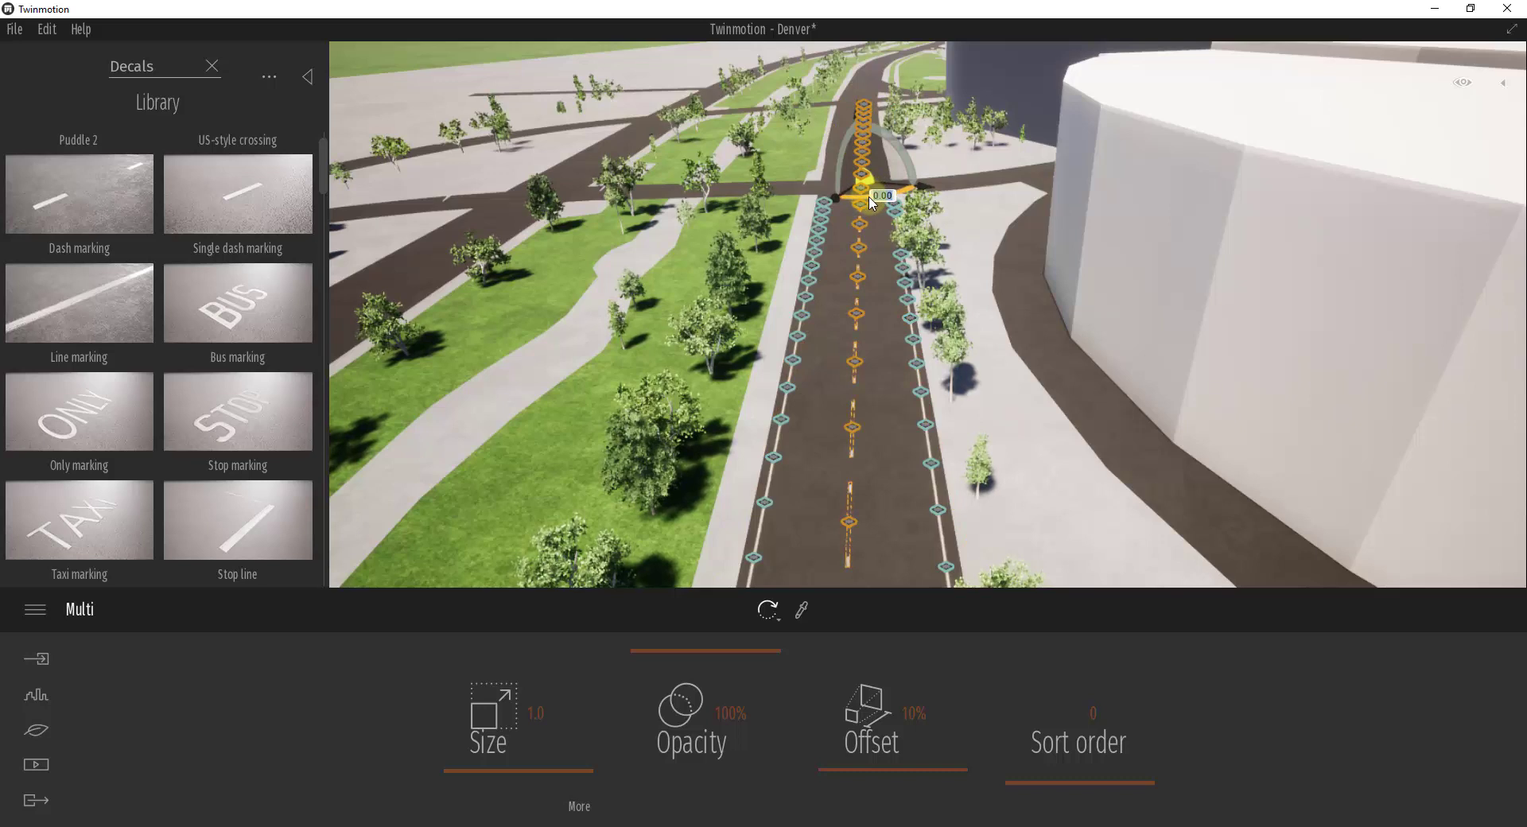
drag(873, 203, 873, 203)
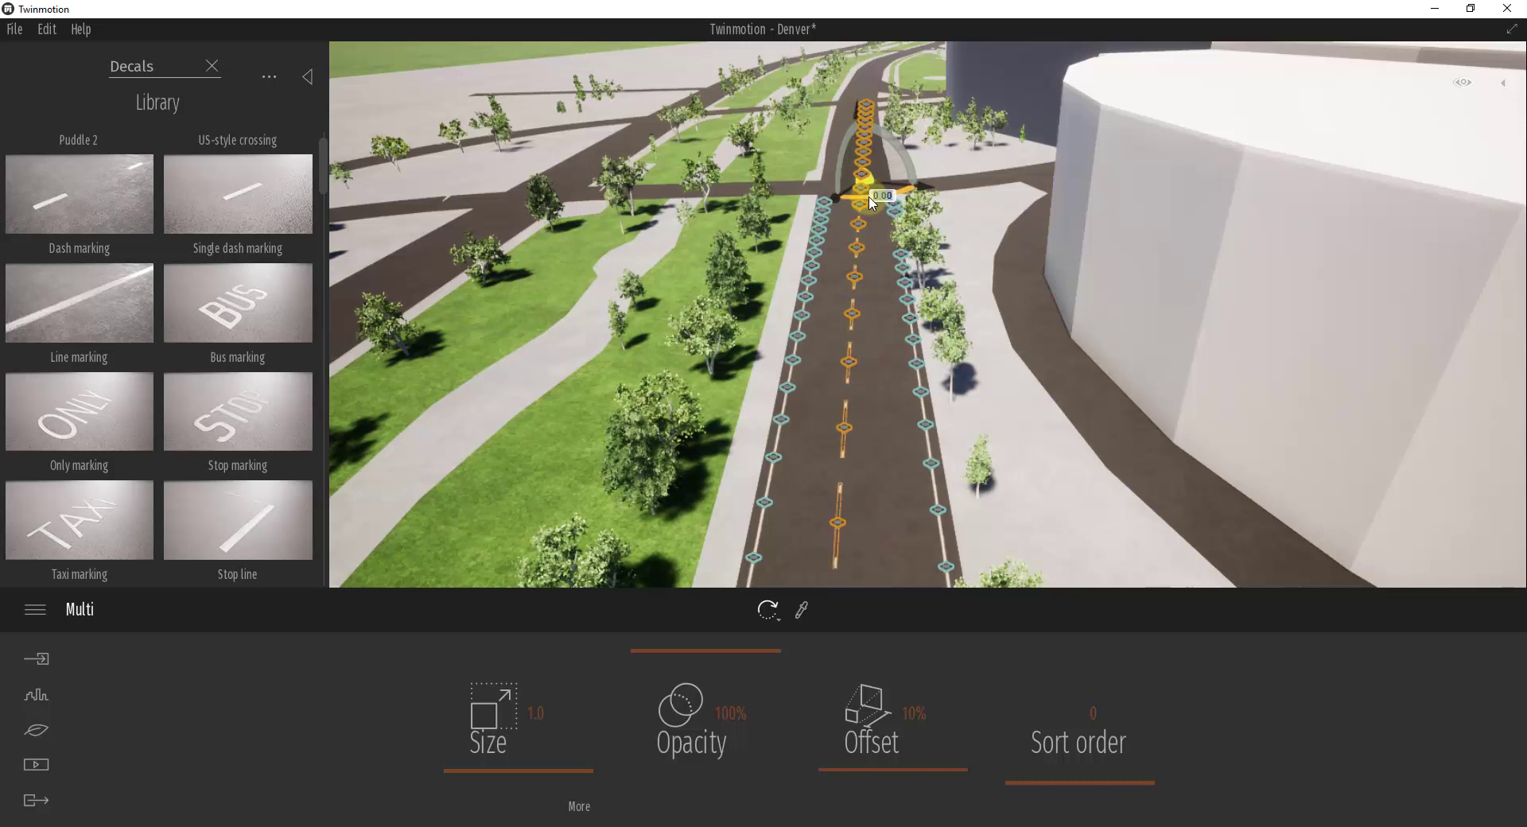
key(ctrl+z)
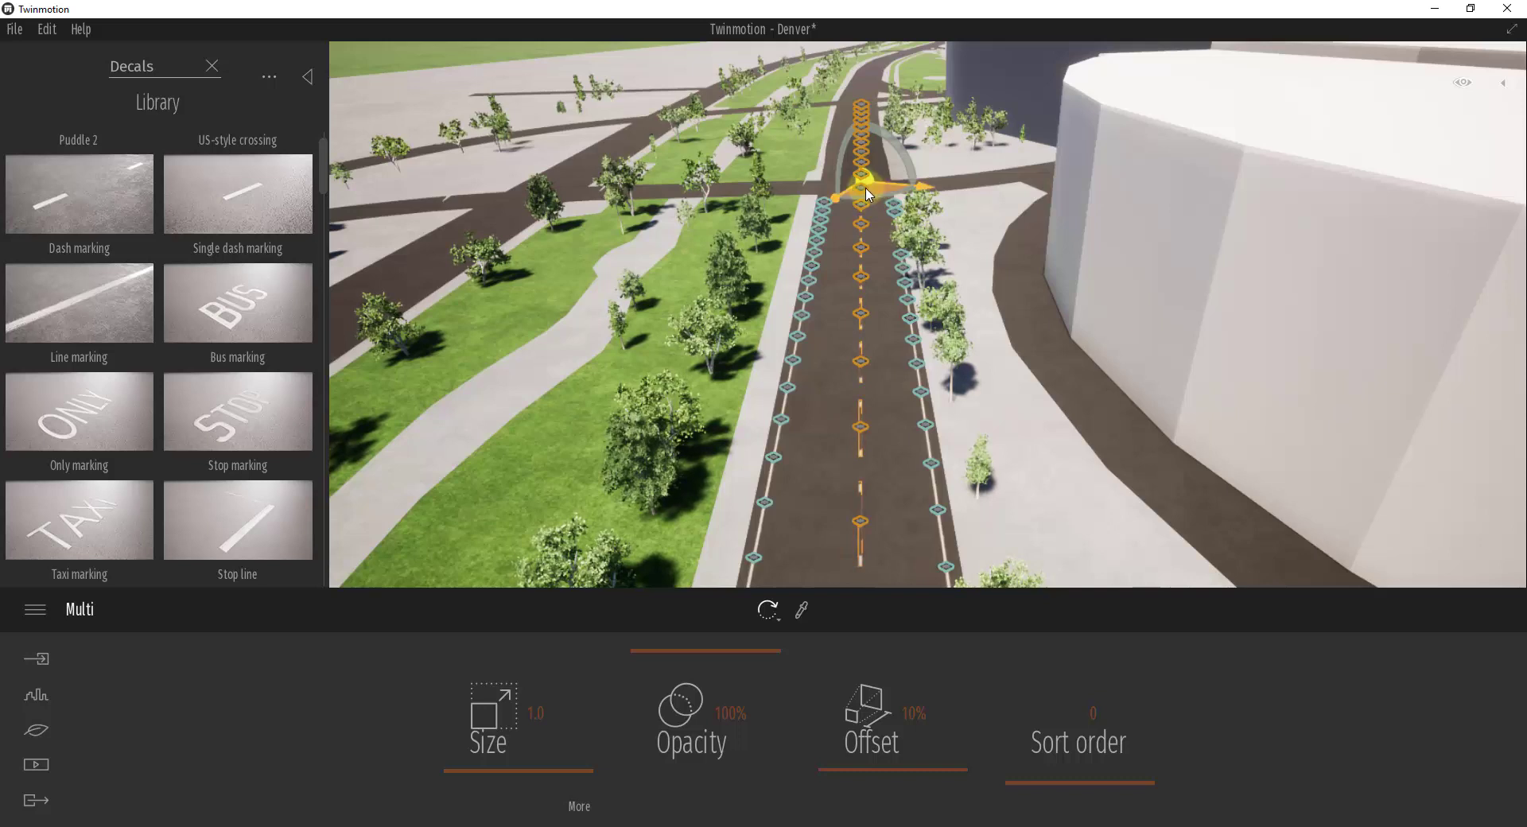
drag(873, 198, 870, 199)
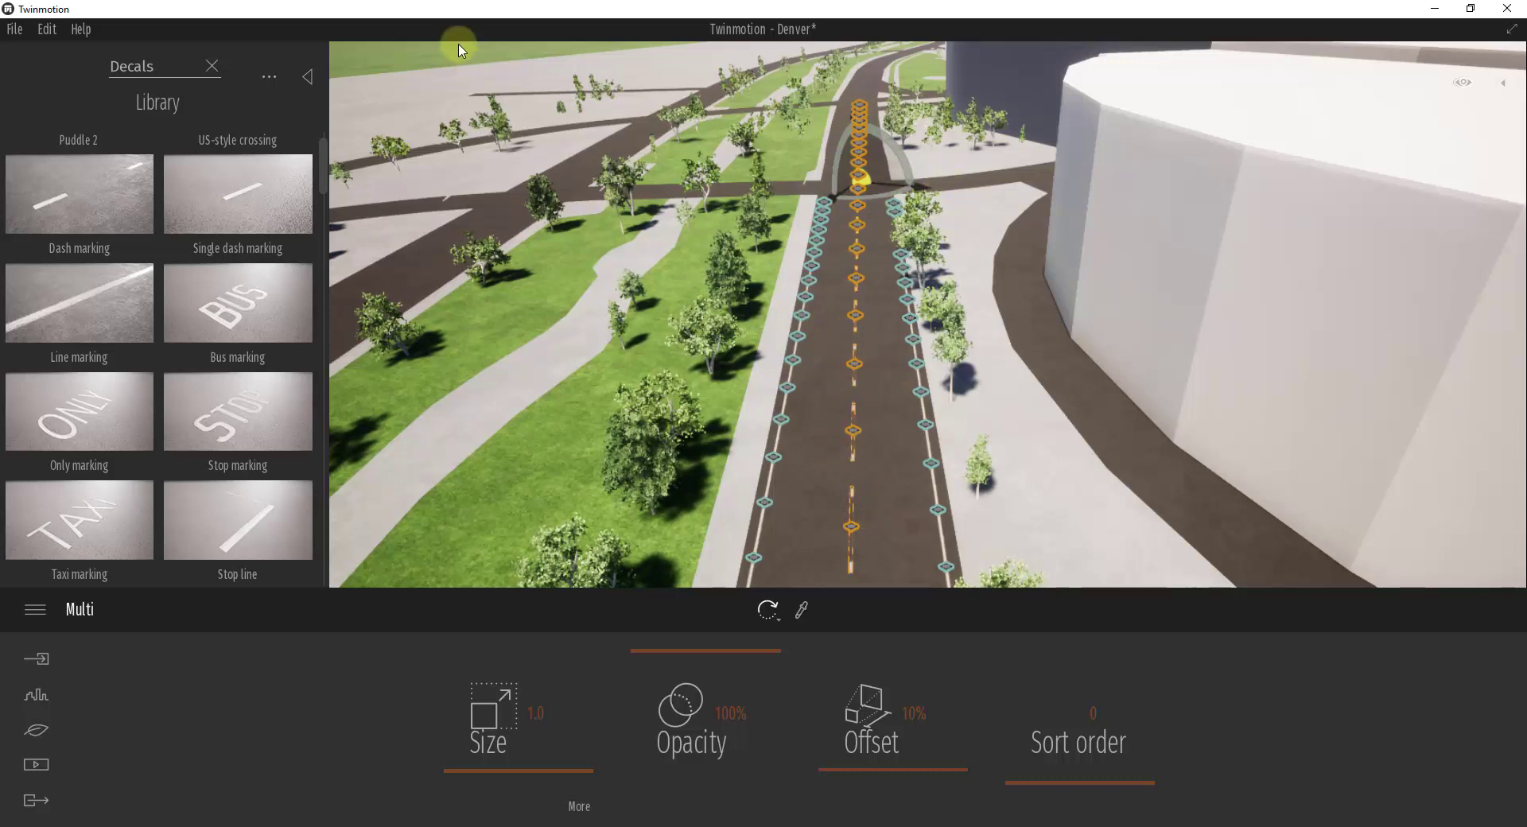
click(502, 78)
- Create a container named Pavement Markings from the last dash marking in the scene graph
right_drag(850, 320, 850, 323)
click(1506, 85)
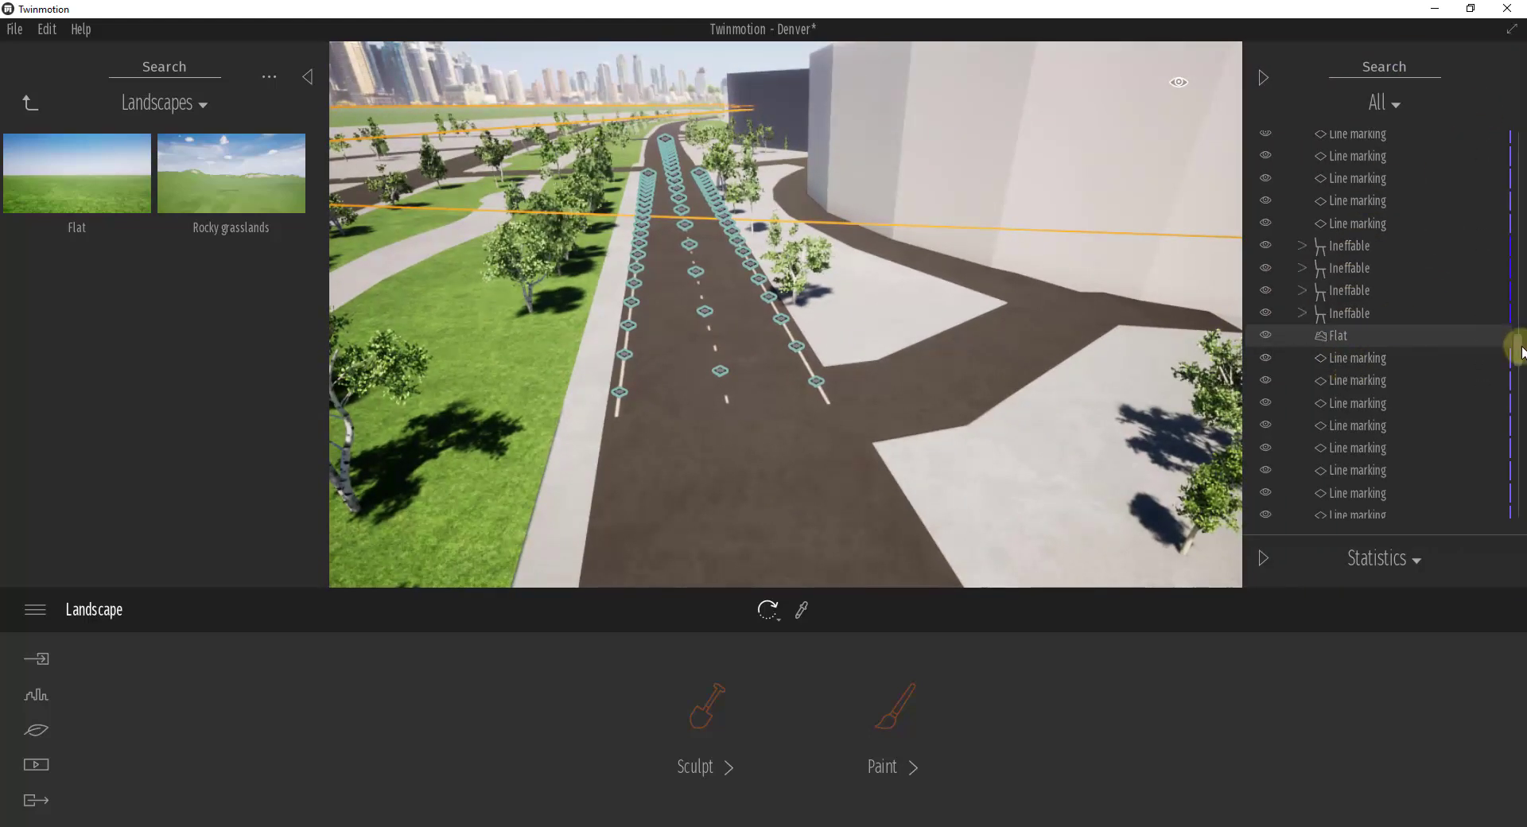
drag(1519, 350, 1519, 509)
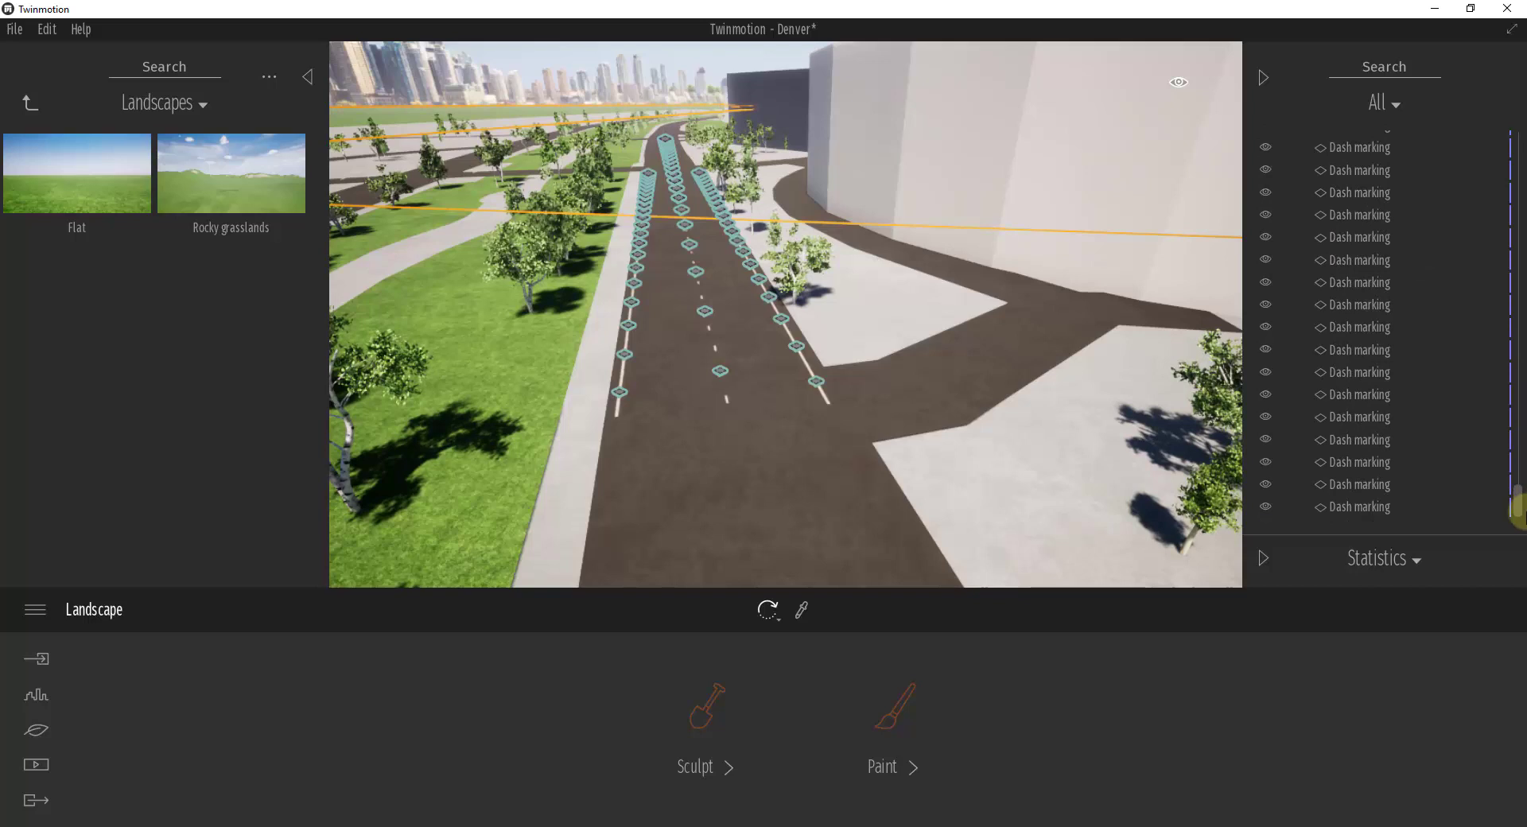
right_click(1358, 507)
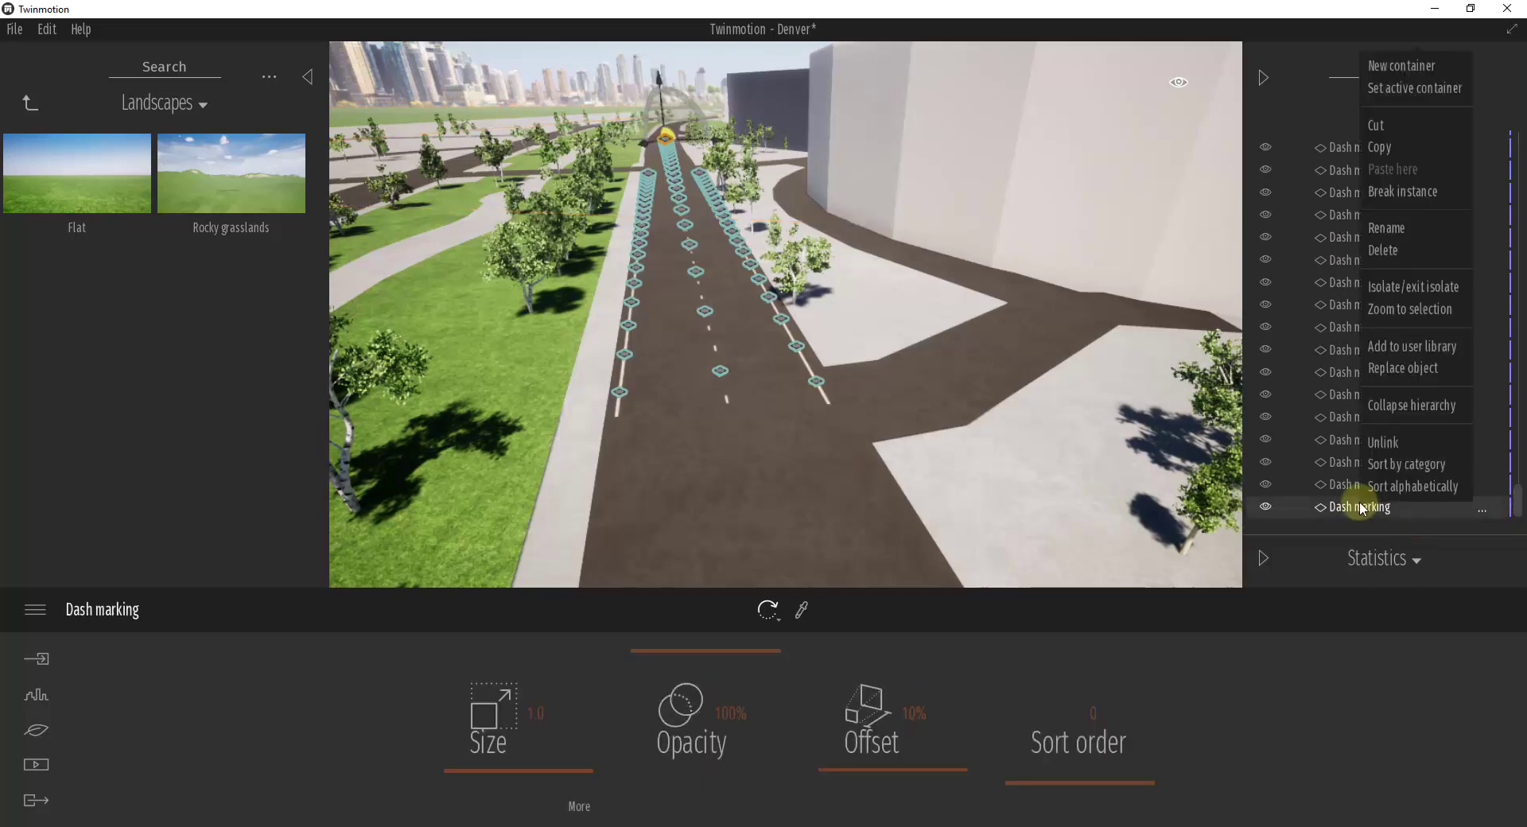
click(1407, 65)
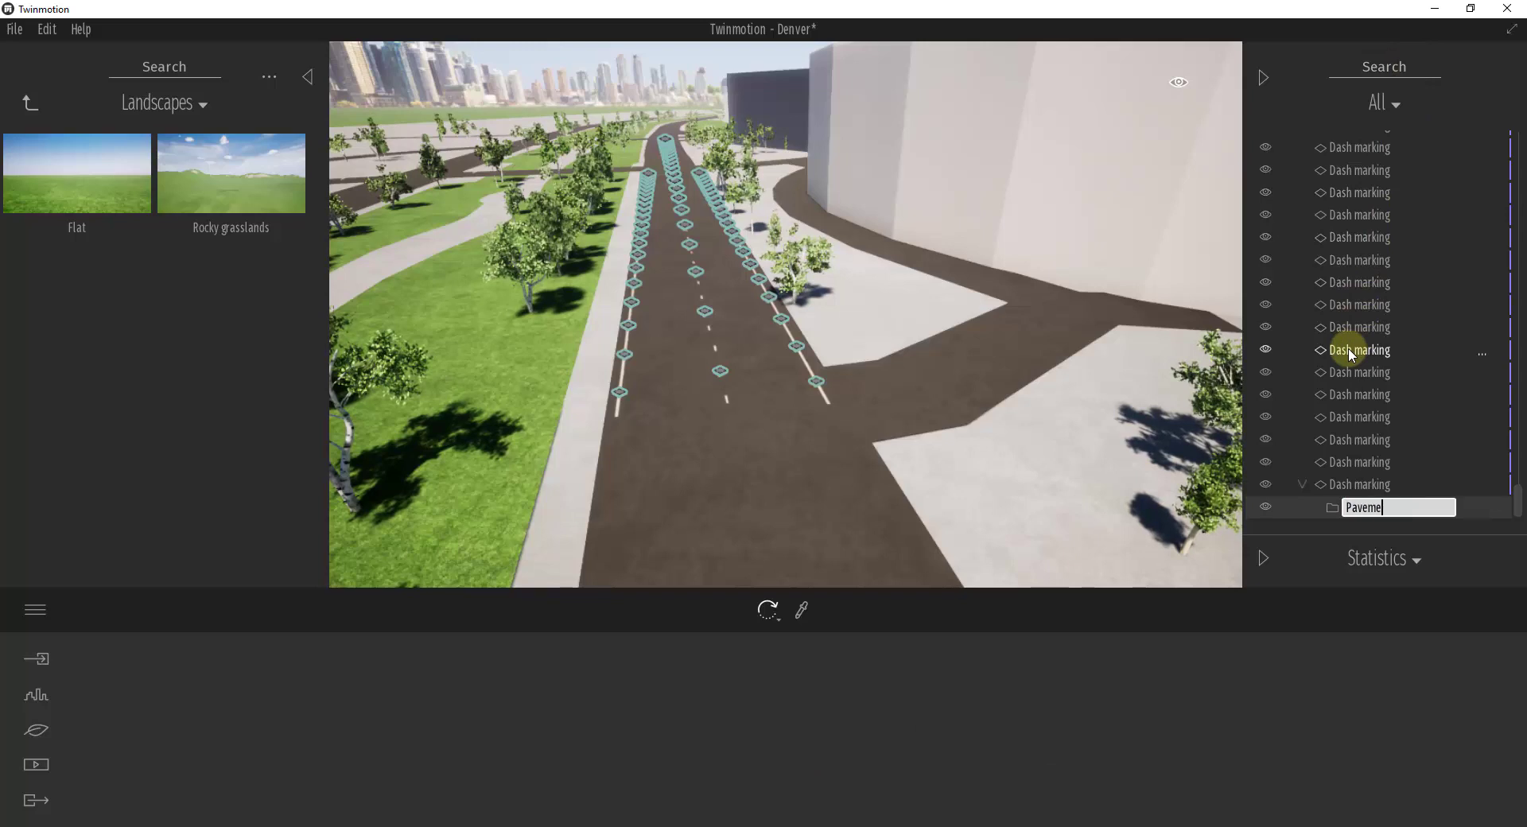
key(Return)
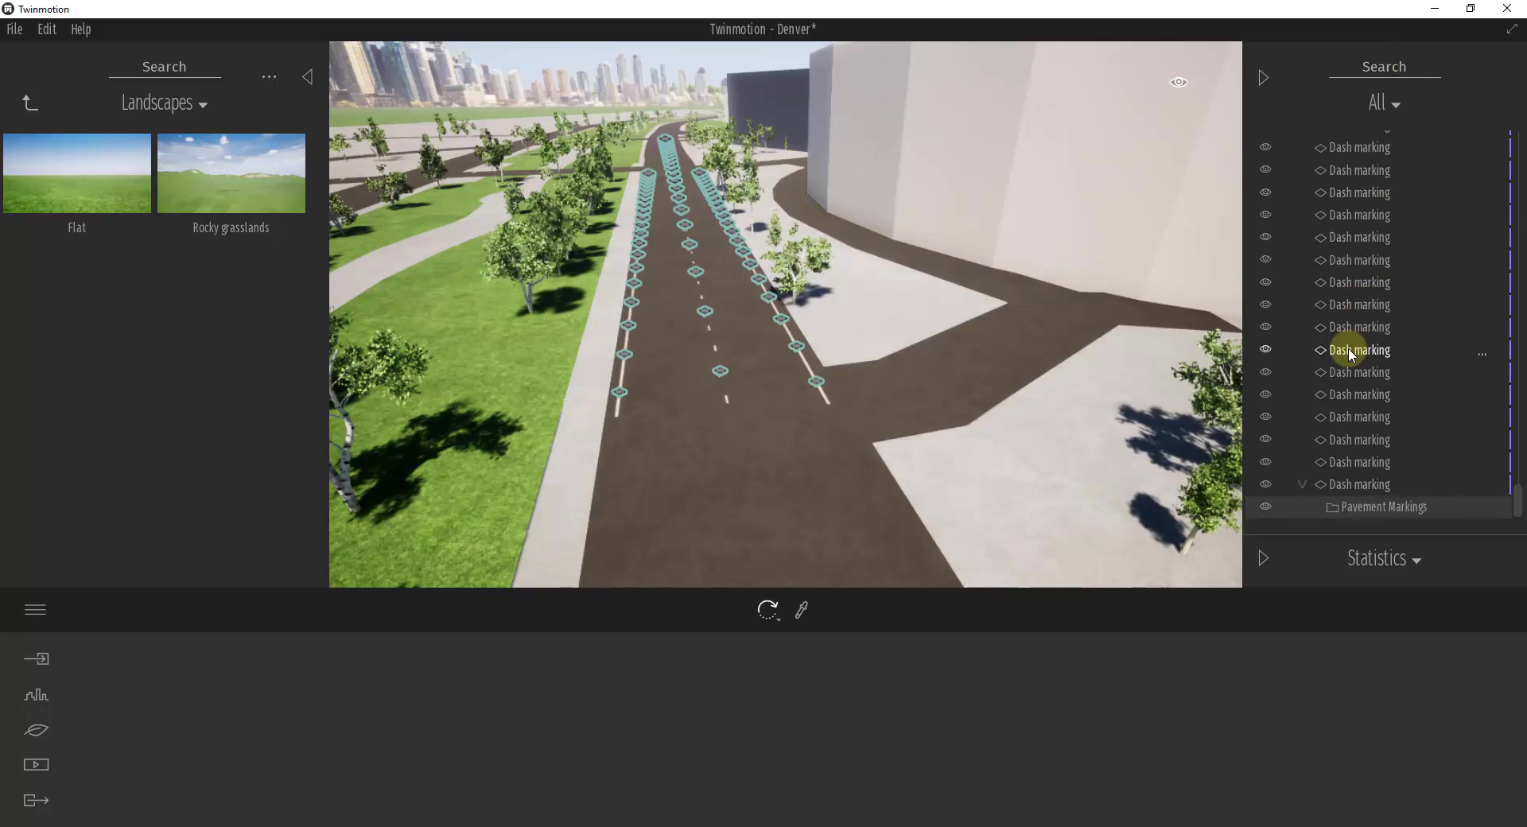
- Move the Pavement Markings container out of the dash marking and put that dash marking inside the container
drag(1384, 510, 1312, 480)
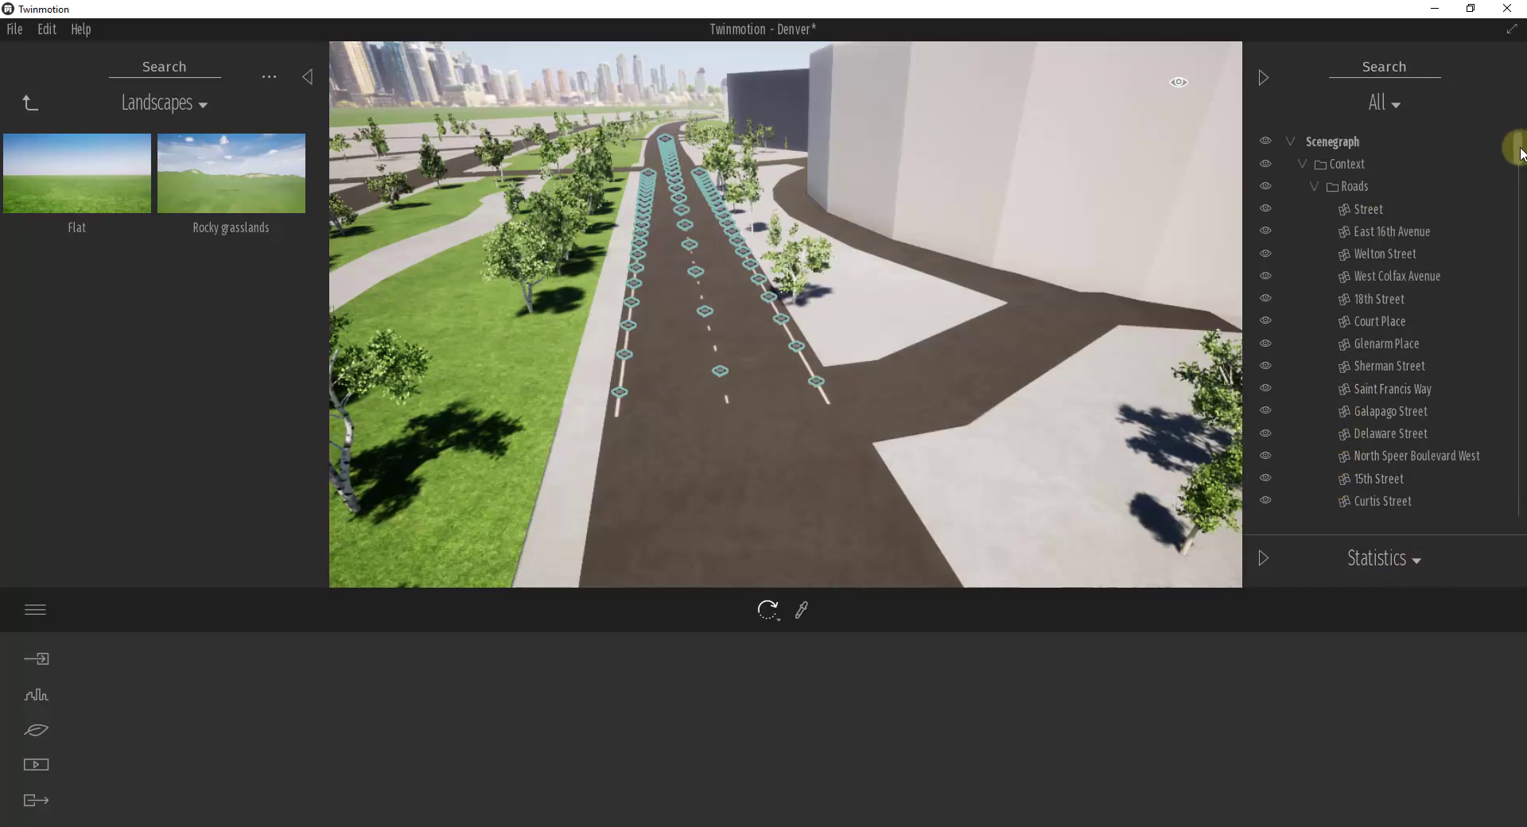
drag(1520, 151, 1515, 517)
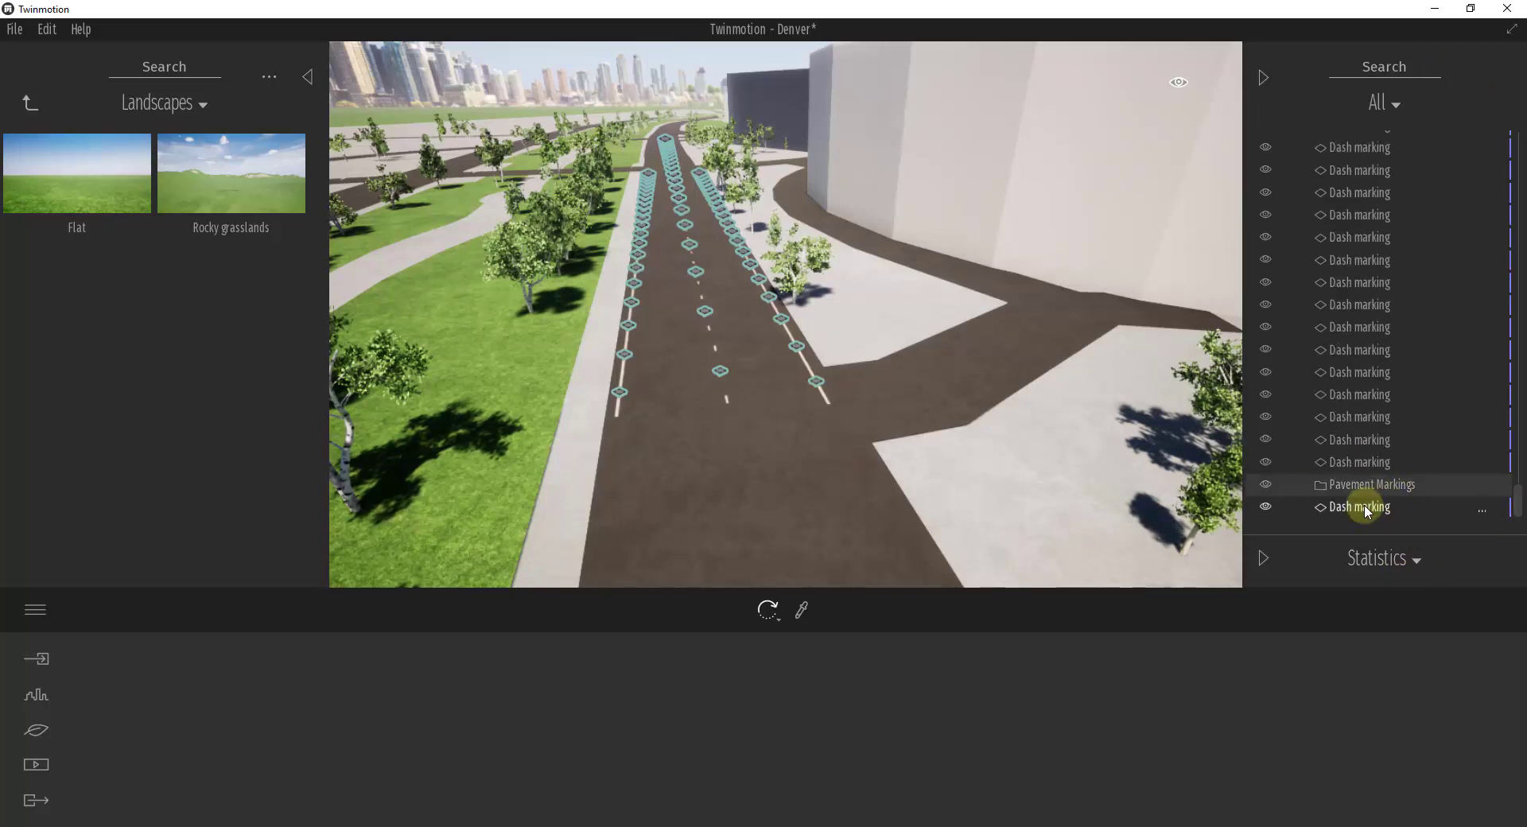
drag(1361, 510, 1357, 486)
- Move all the other new line and dash markings into the Pavement Markings container and collapse it
click(1358, 464)
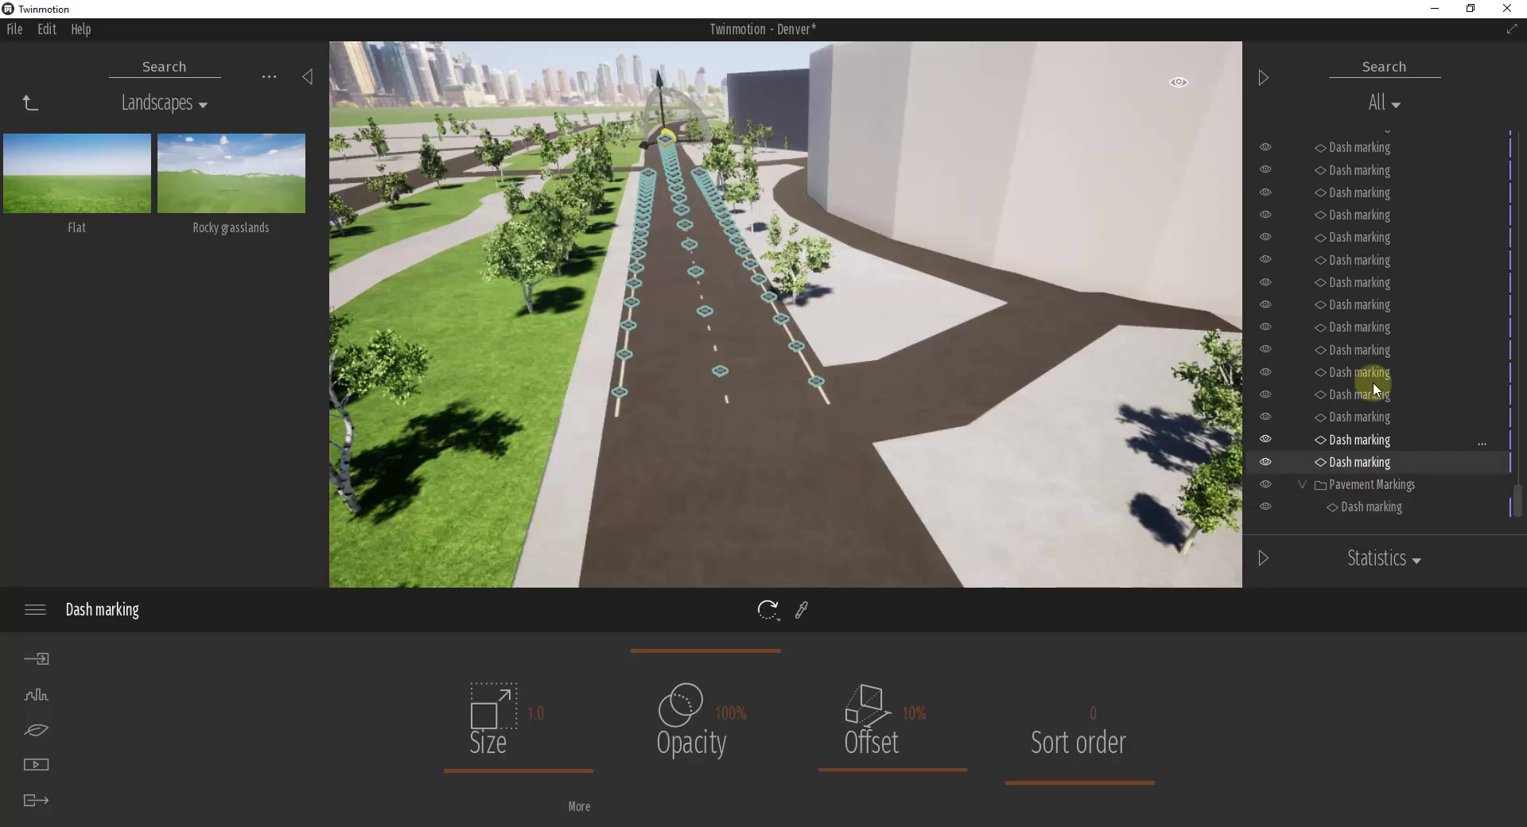
scroll(1362, 217, up, 5)
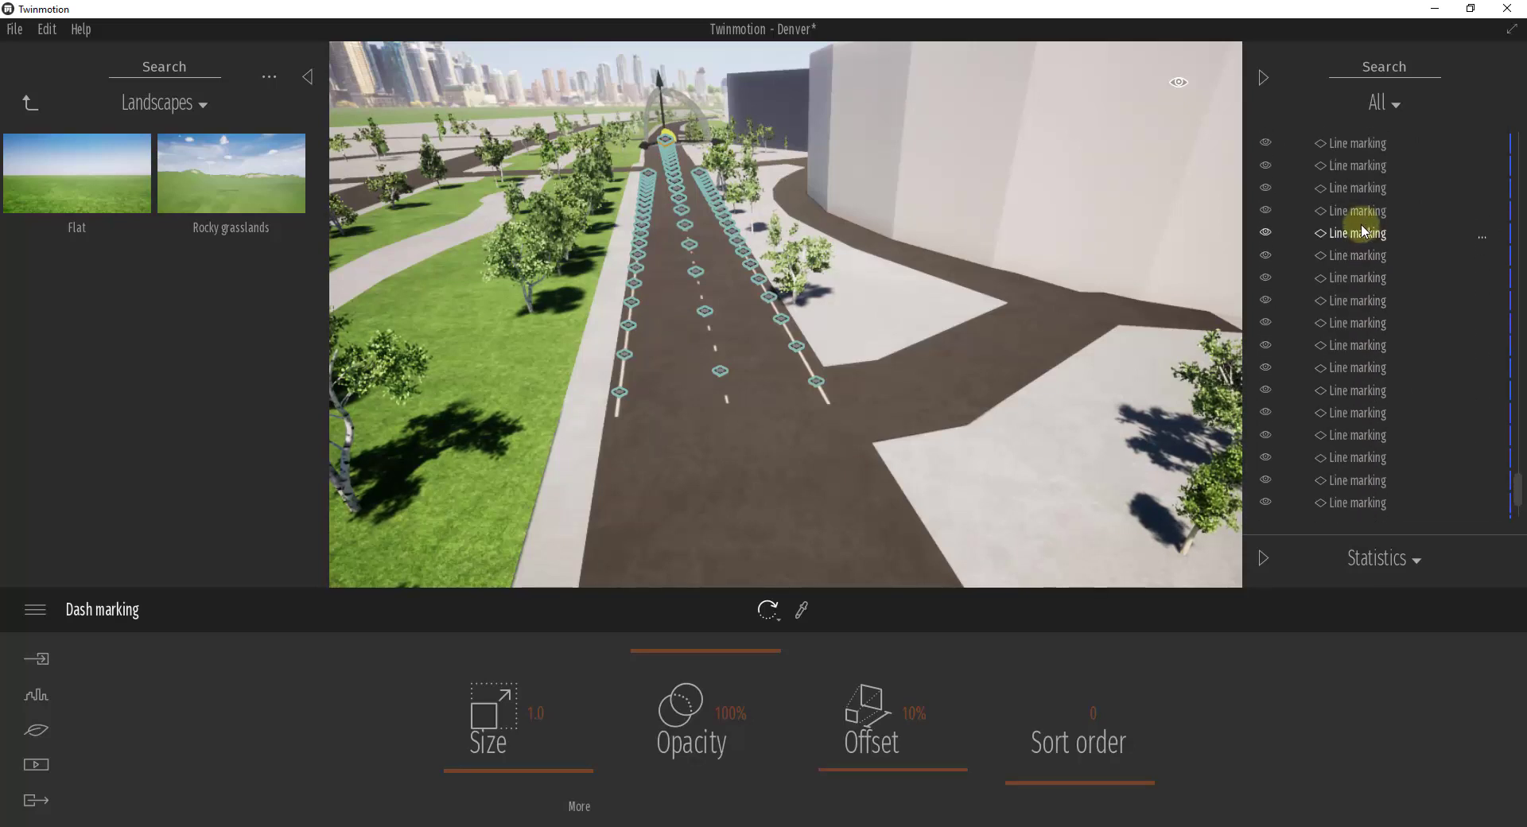
scroll(1363, 231, up, 5)
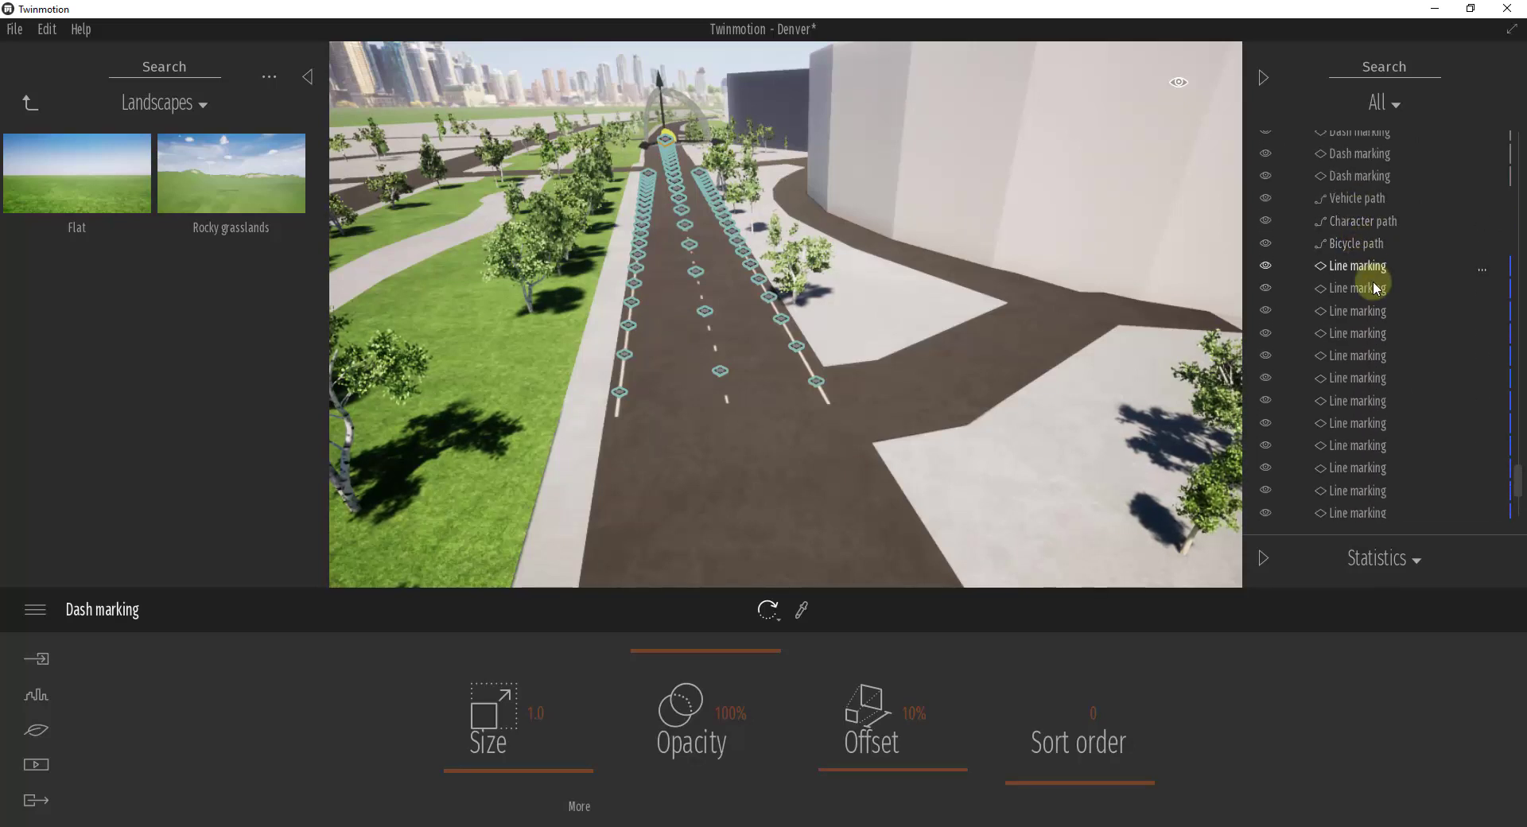
shift+click(1365, 277)
scroll(1353, 306, down, 5)
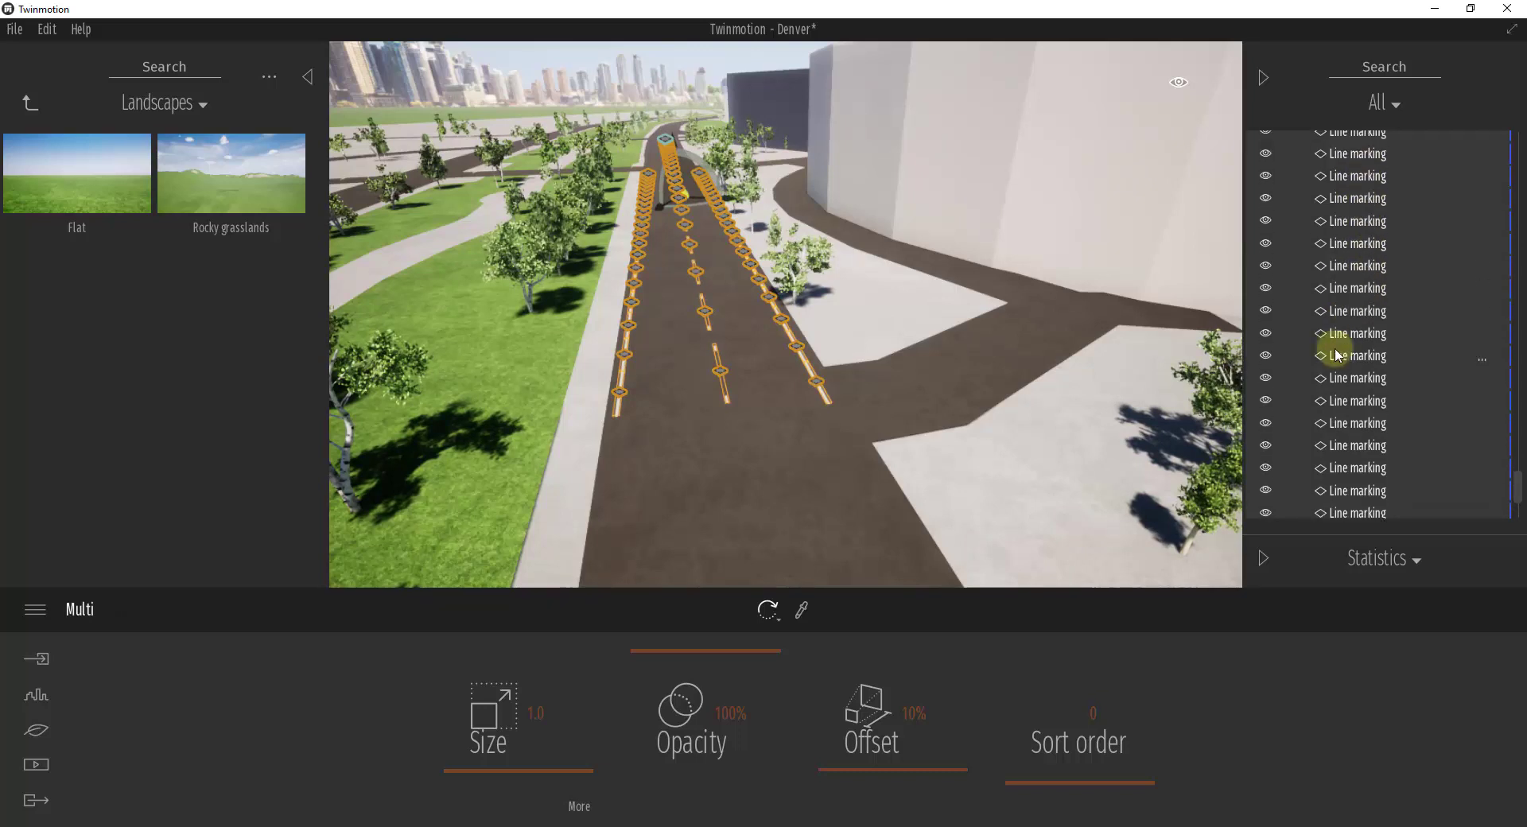
scroll(1353, 366, down, 6)
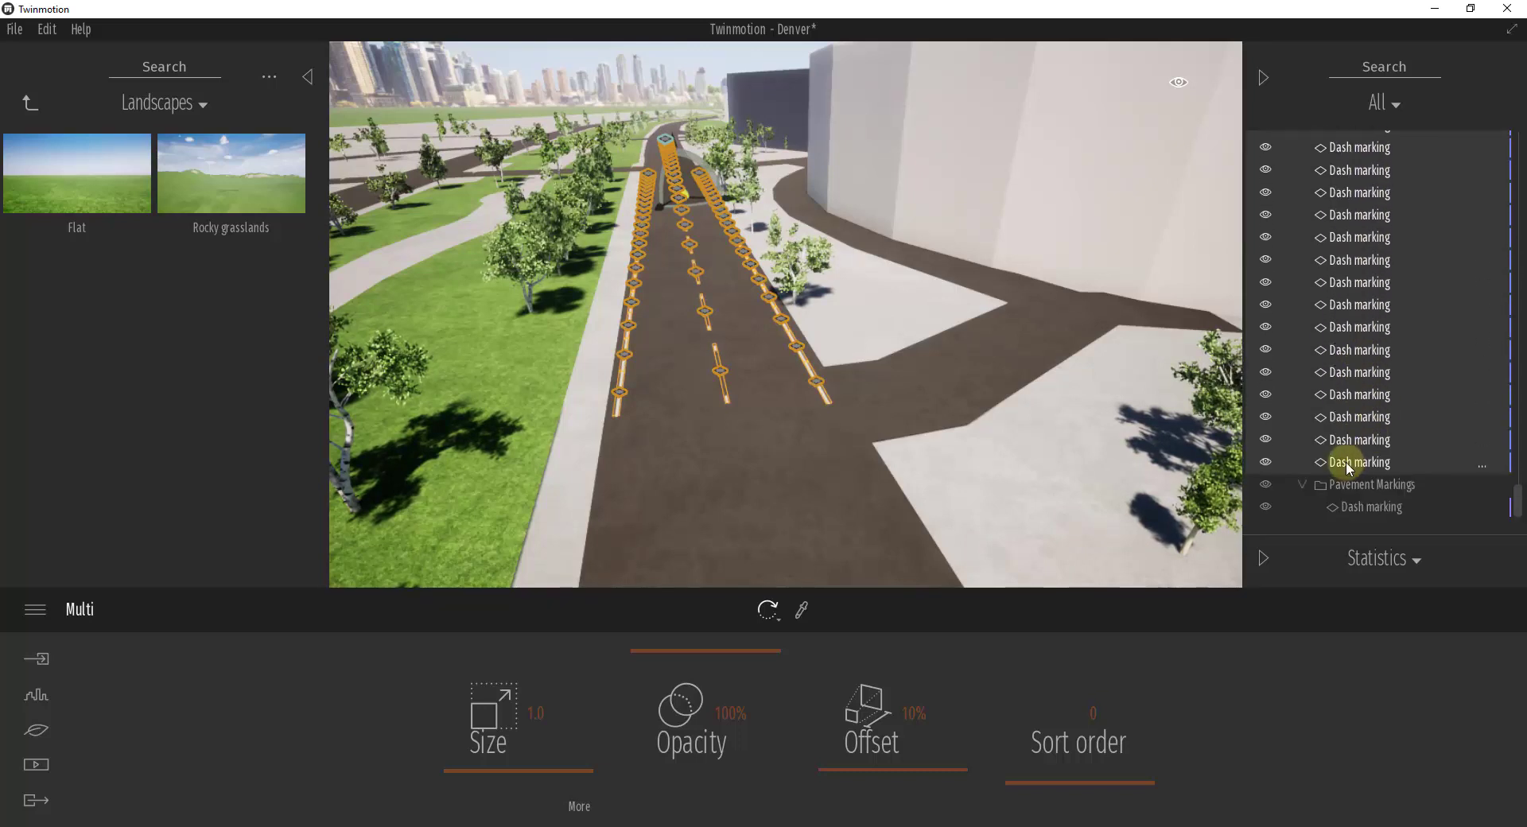
drag(1349, 466, 1361, 490)
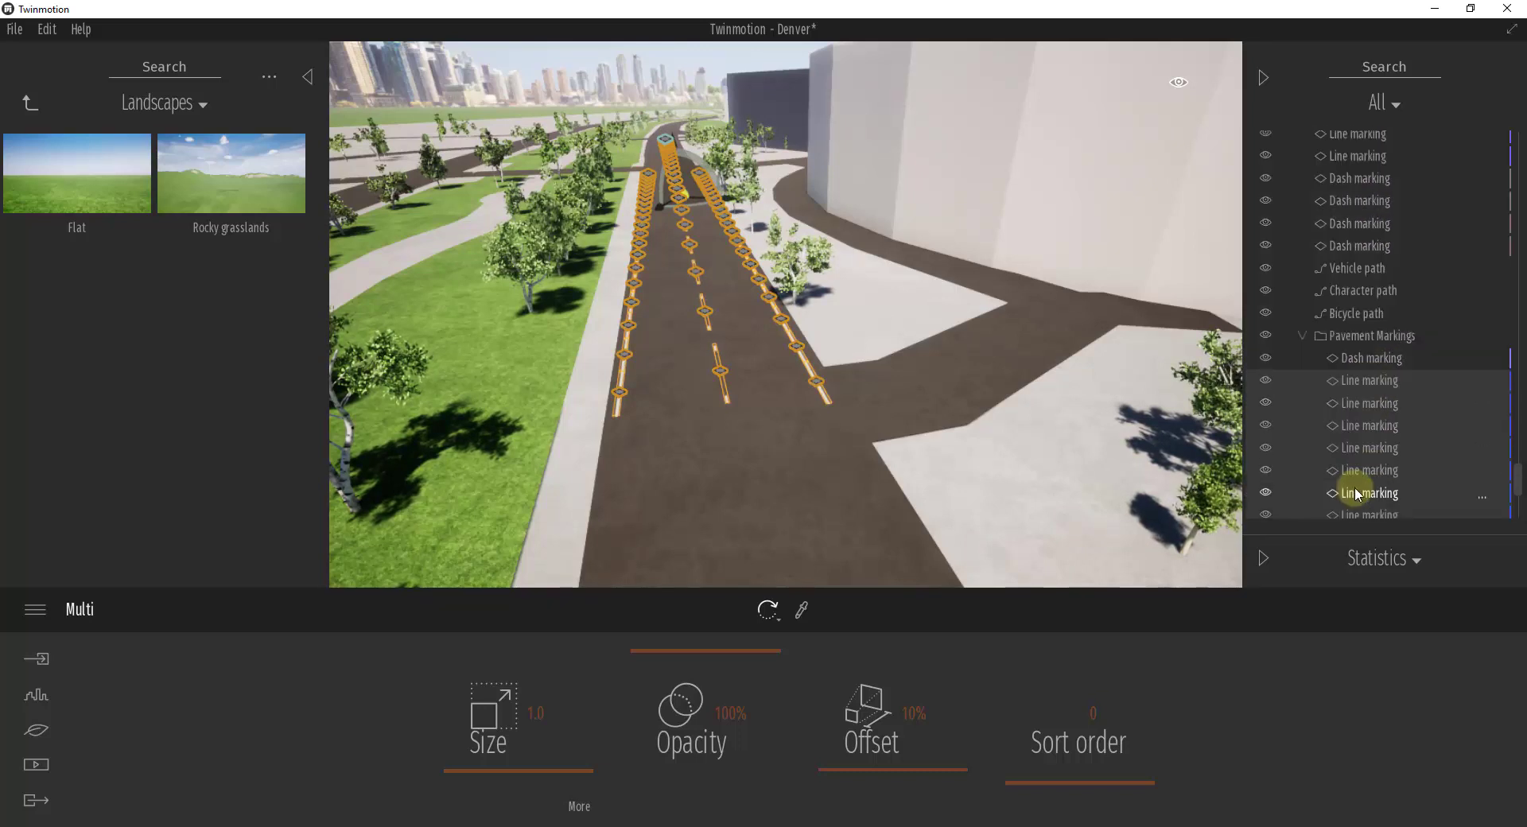
click(1303, 336)
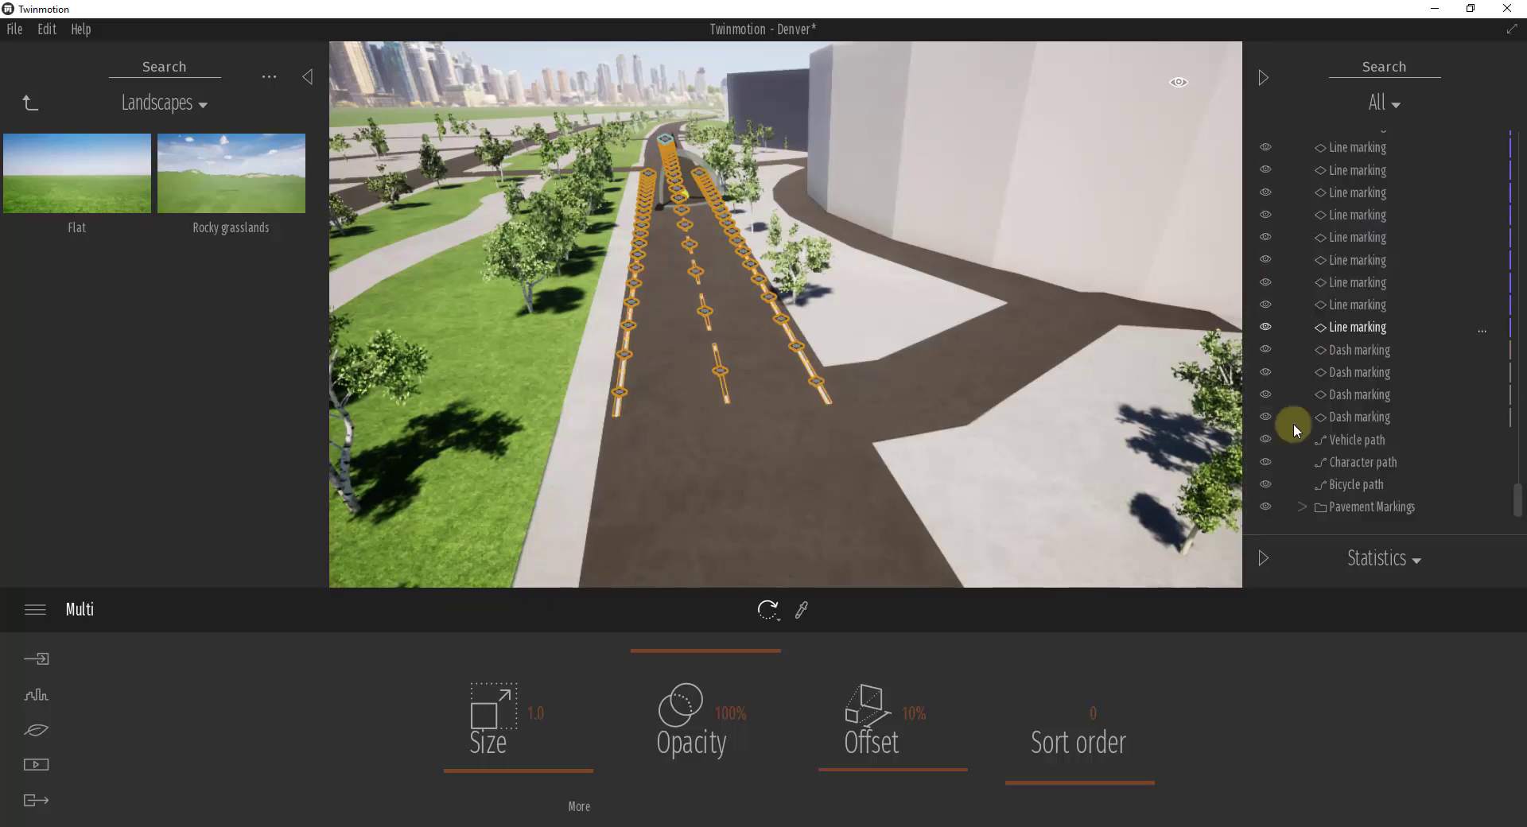
- Toggle the visibility of the Pavement Markings container and deselect the markings to inspect them along the road
click(1270, 504)
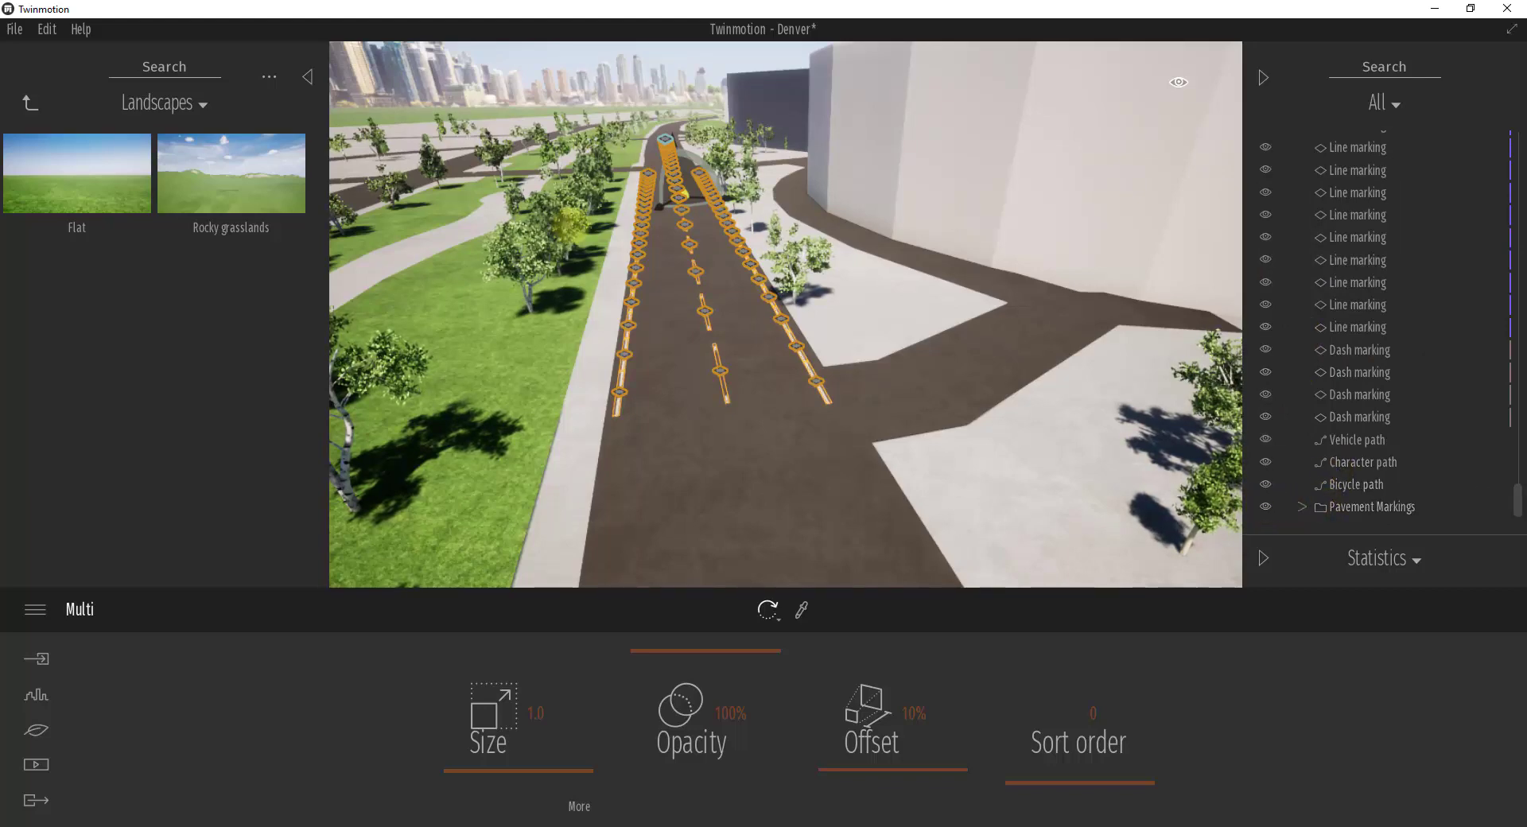
mouse_move(571, 227)
right_down()
mouse_move(567, 158)
mouse_move(558, 222)
mouse_move(586, 244)
right_up()
key(w)
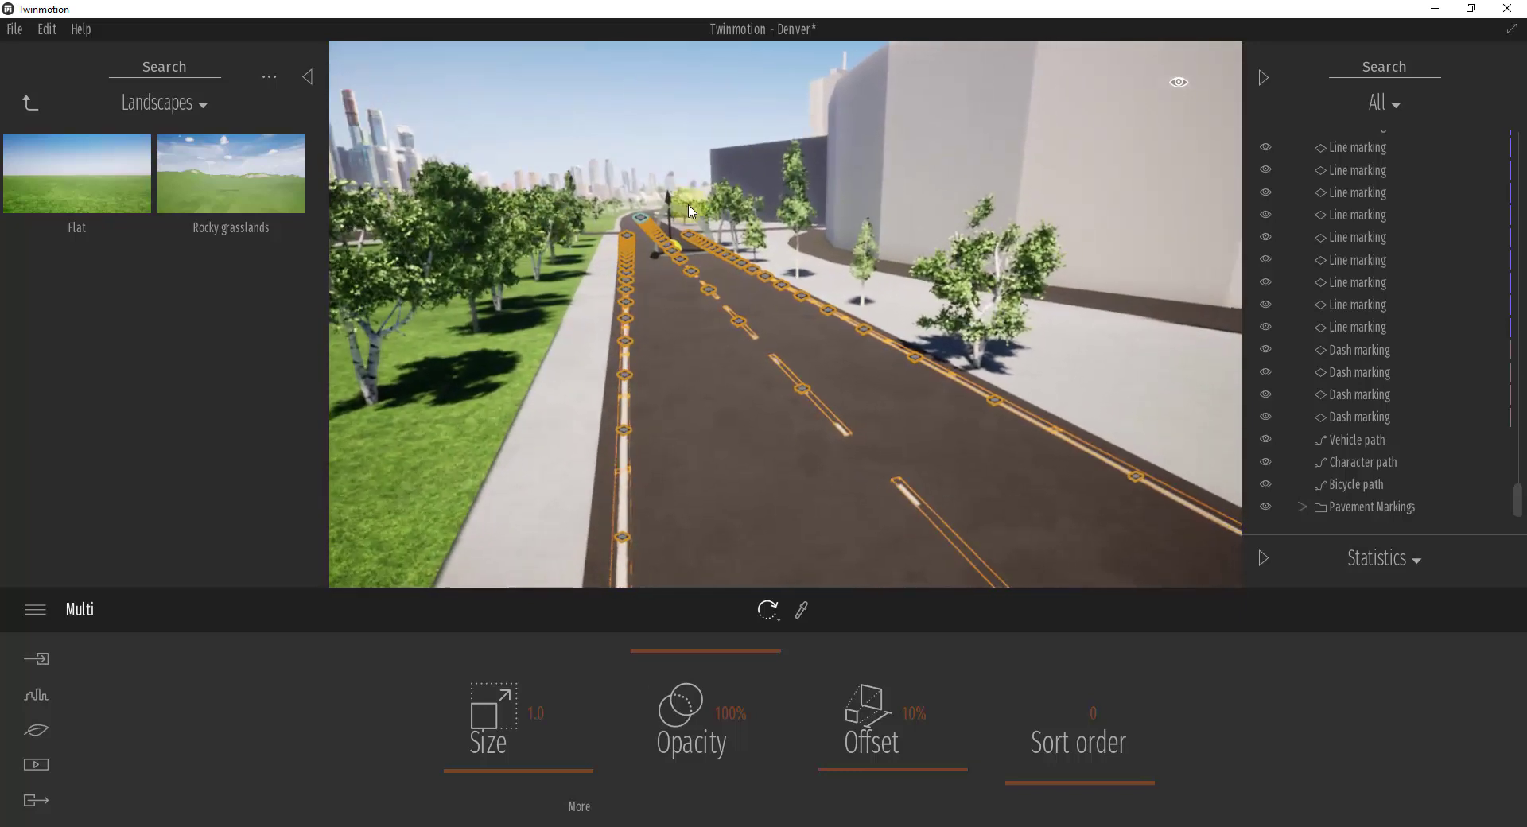
click(692, 77)
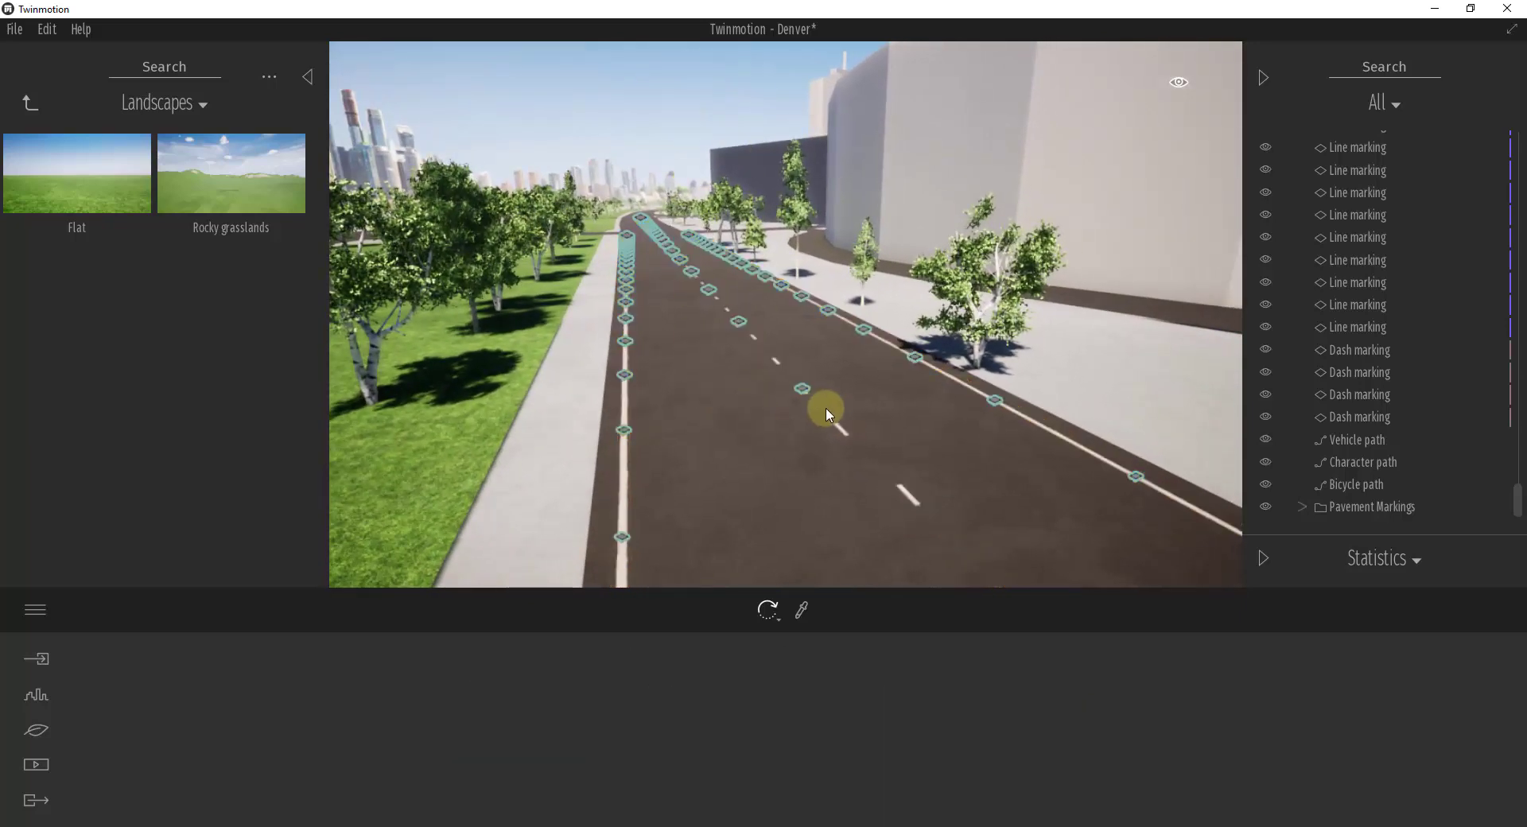
- Return to the top level of the library and search it for decals
click(30, 102)
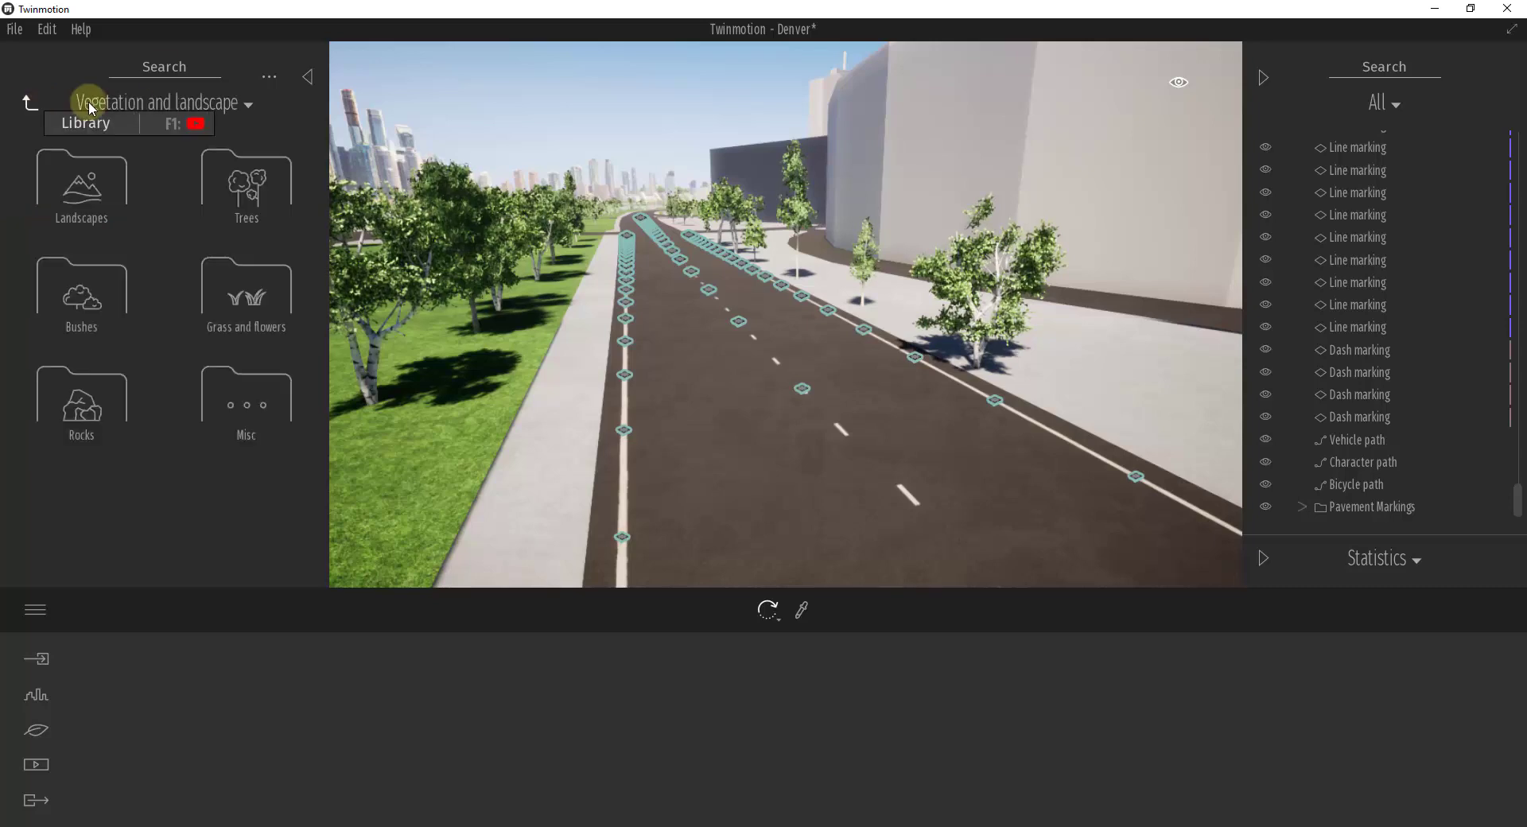
click(36, 103)
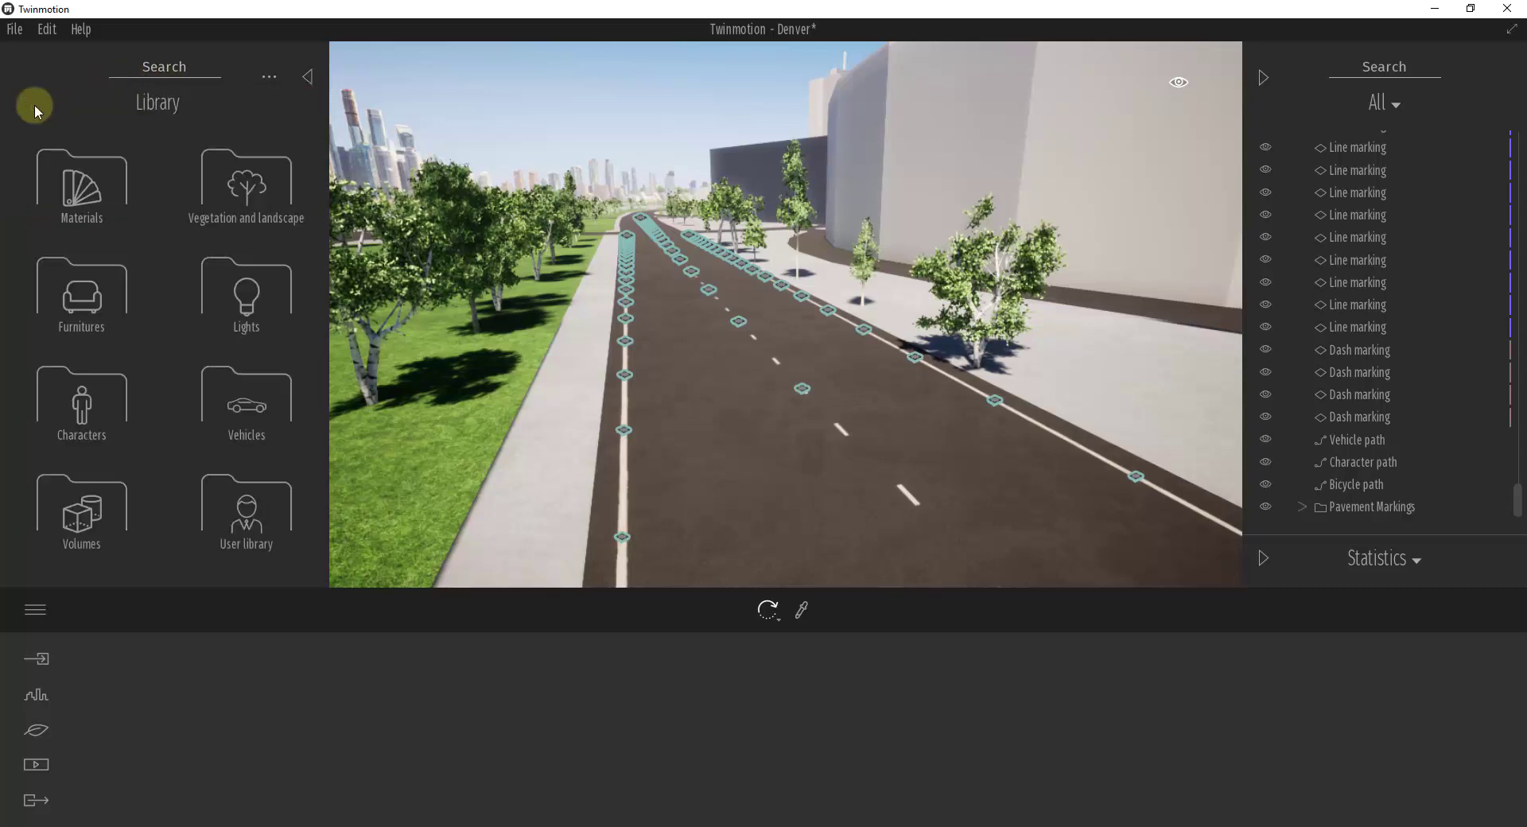
click(153, 67)
text(decals)
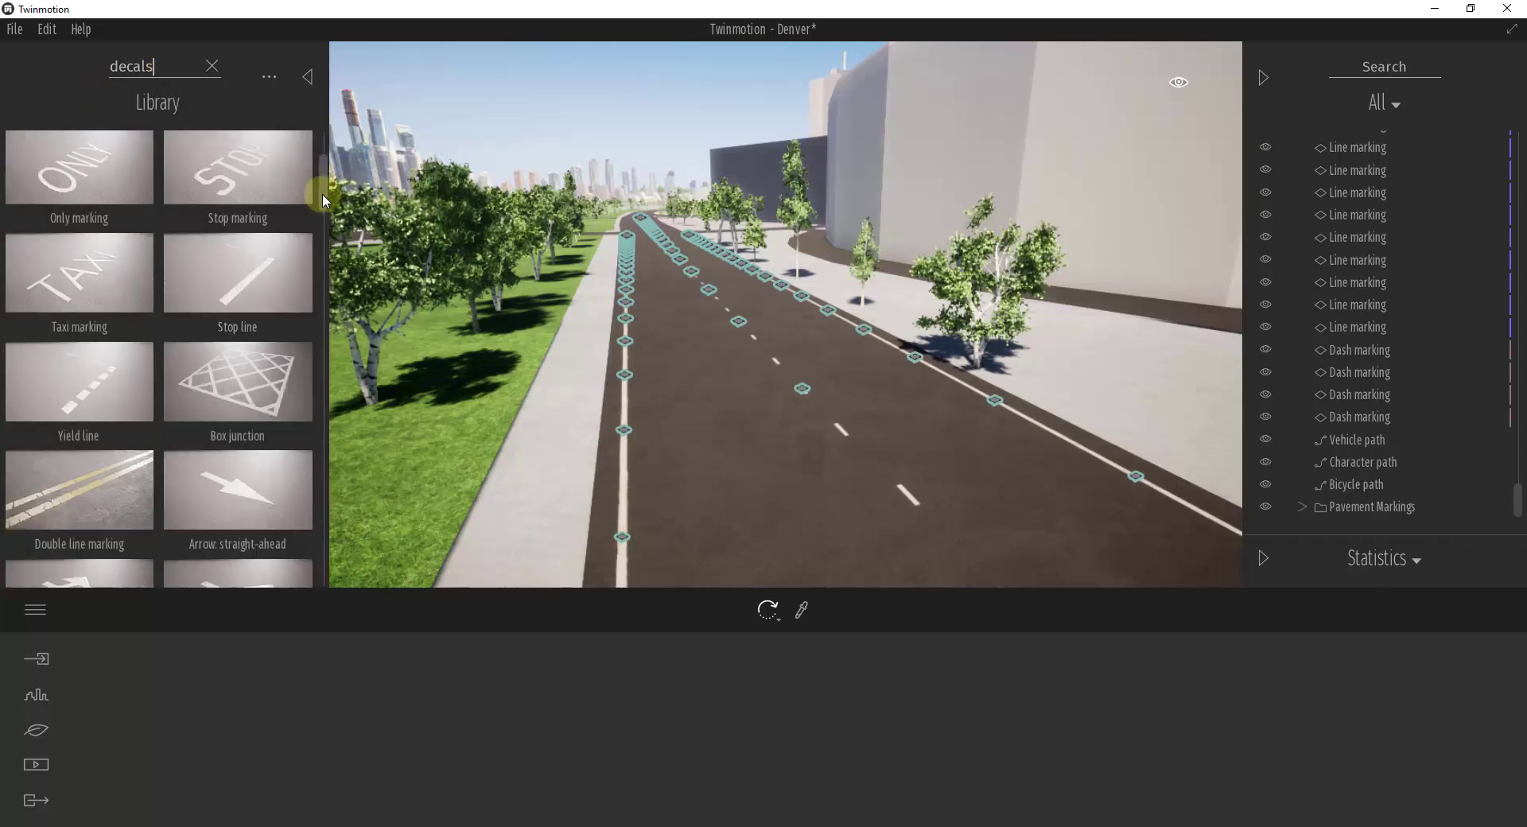
- Place Manhole 1, Sewer 2 and Manhole 2 decals at different spots on the road between the edge lines
drag(322, 194, 326, 308)
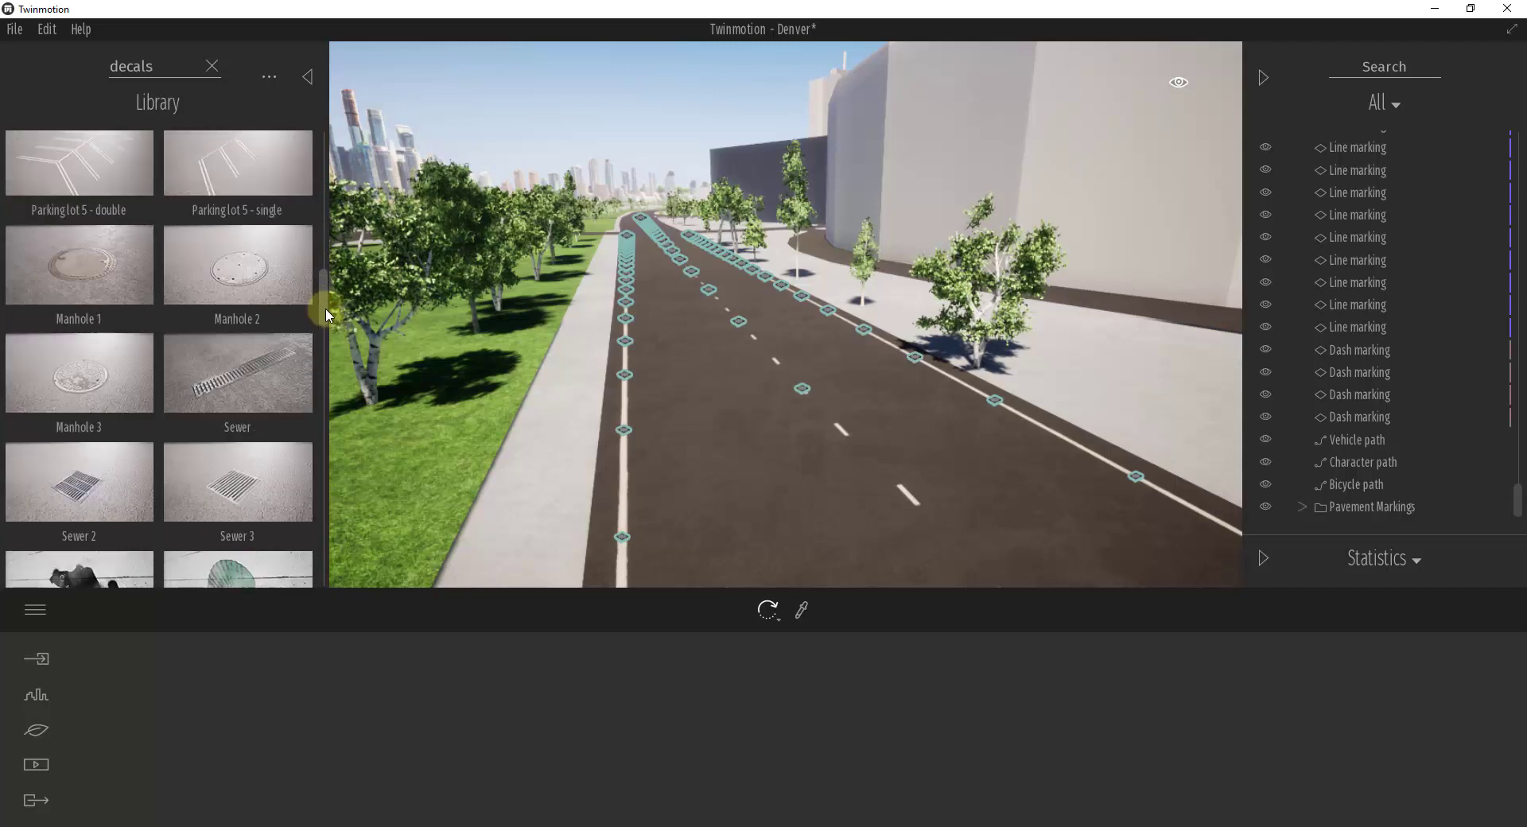
click(105, 279)
mouse_move(141, 274)
mouse_down()
mouse_move(698, 382)
mouse_move(705, 403)
mouse_up()
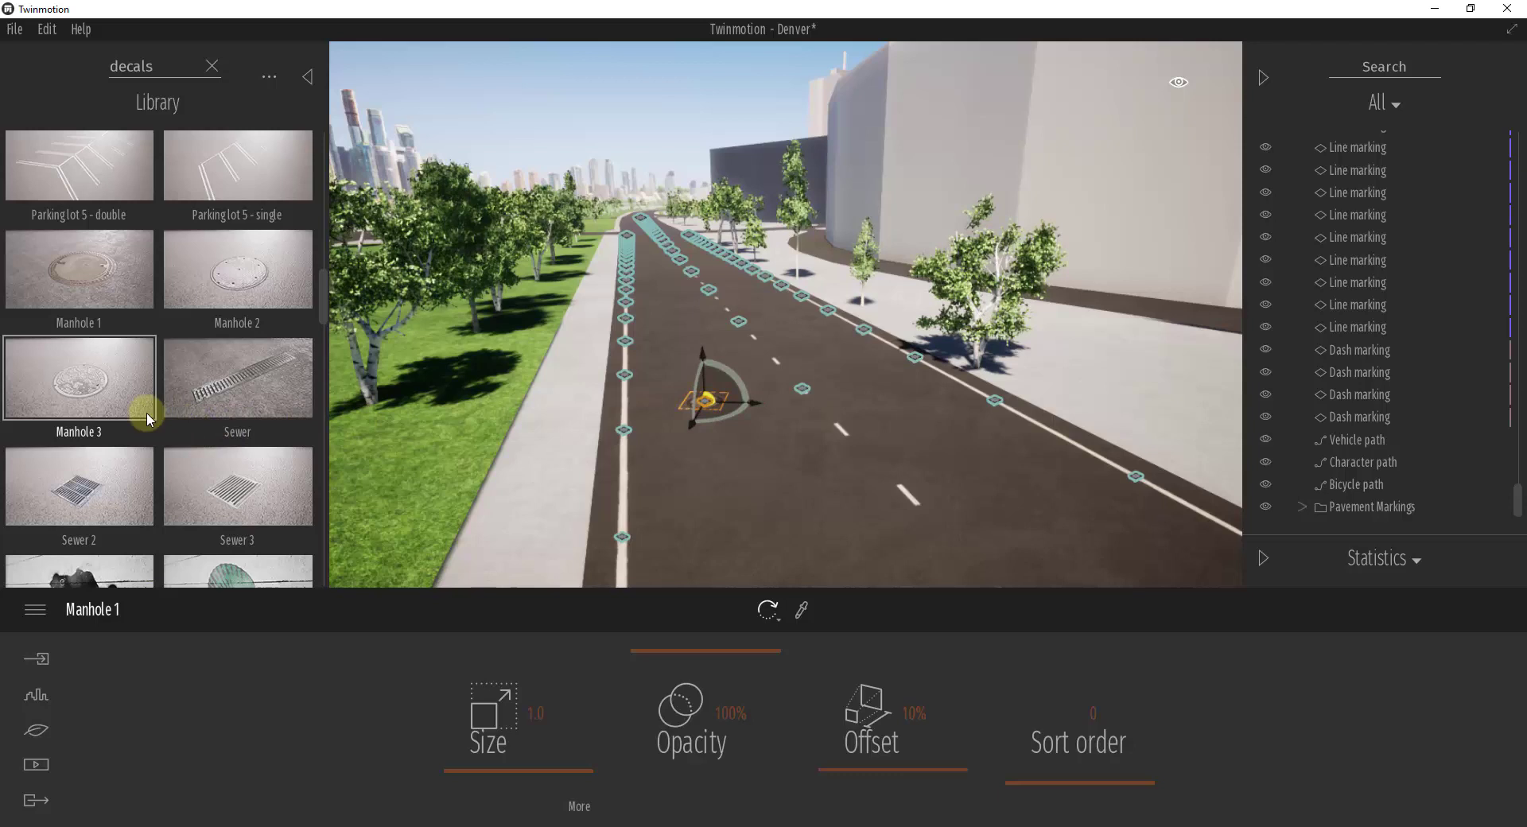
mouse_move(90, 502)
mouse_down()
mouse_move(867, 368)
mouse_move(805, 336)
mouse_up()
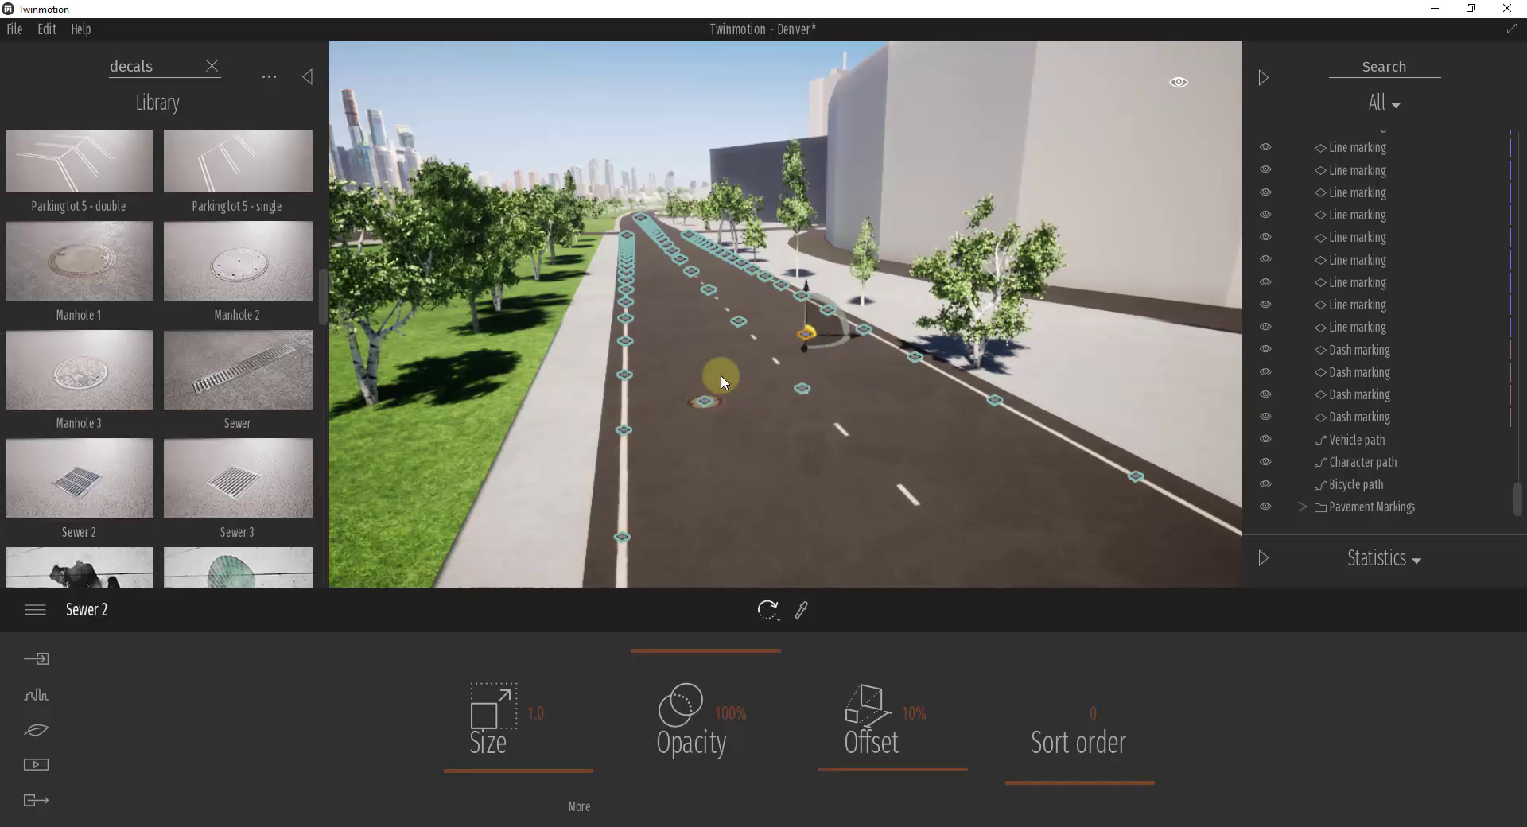
drag(280, 366, 280, 366)
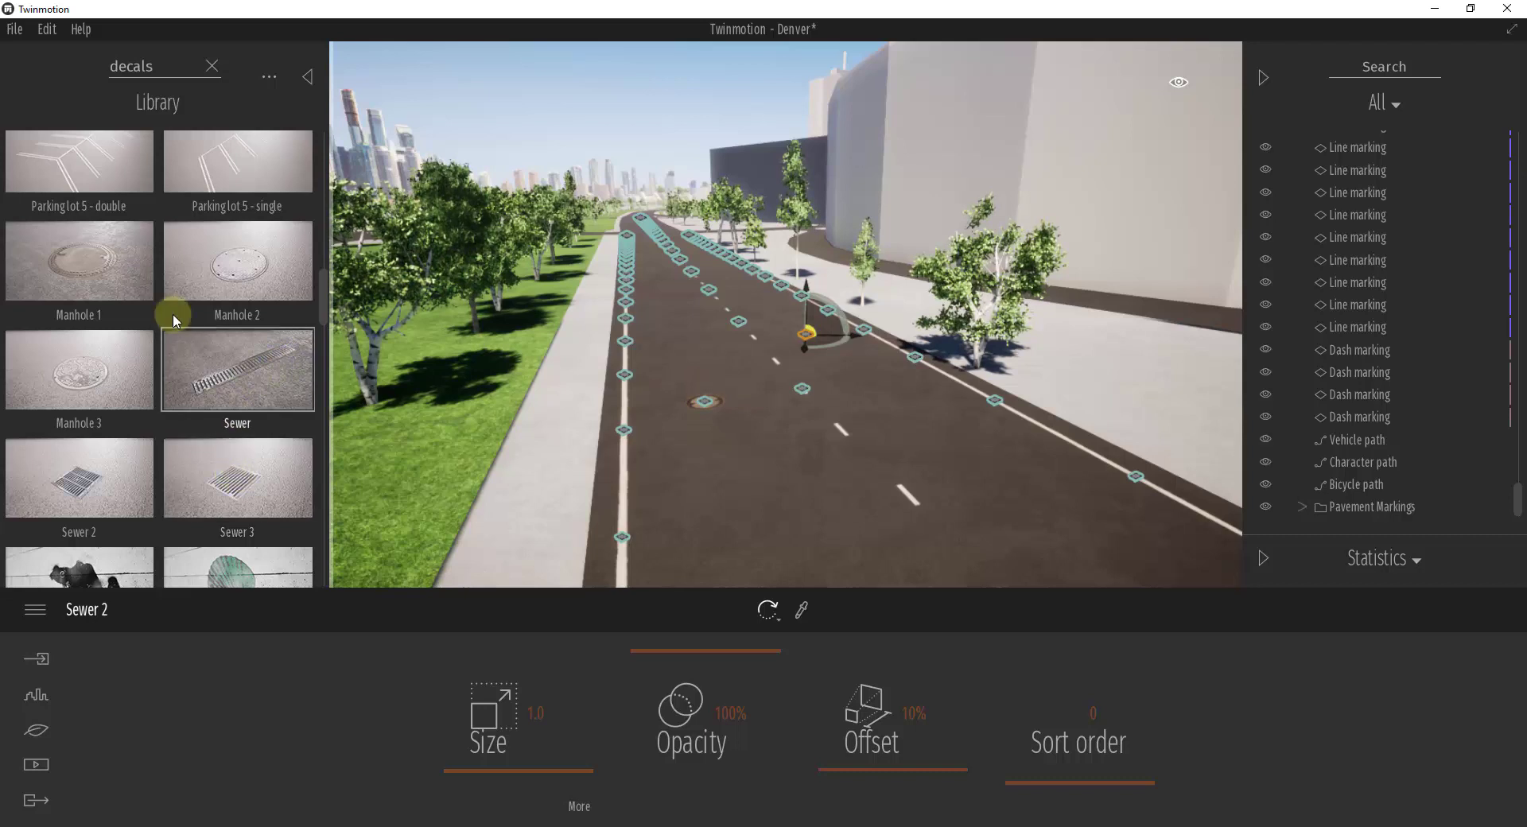
mouse_move(294, 267)
mouse_down()
mouse_move(673, 288)
mouse_move(657, 274)
mouse_up()
- Place a Colored pavement decal on the corner of the light paved area beside the road
scroll(222, 350, down, 4)
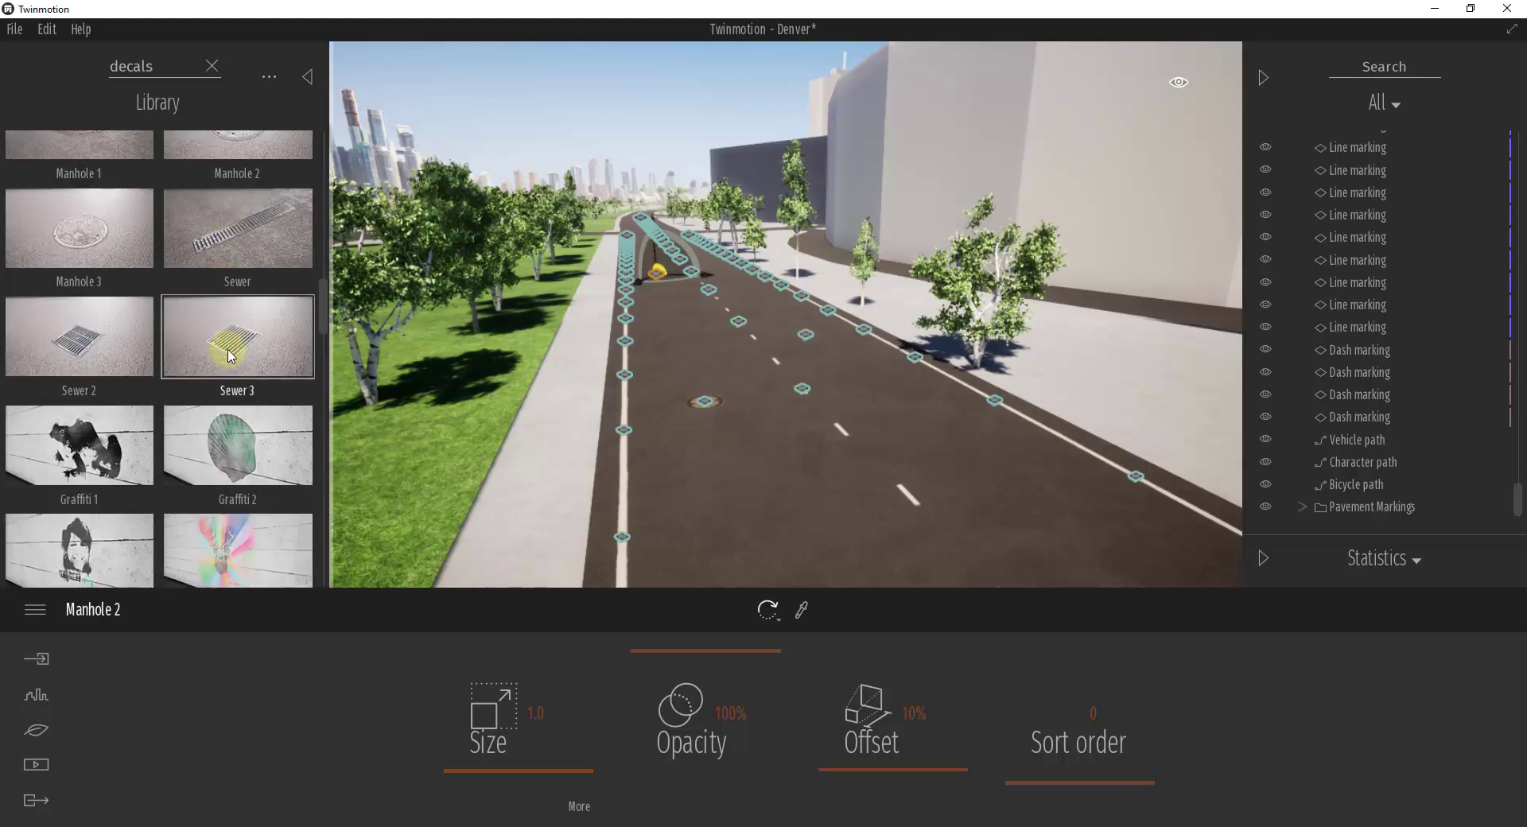
scroll(221, 356, down, 3)
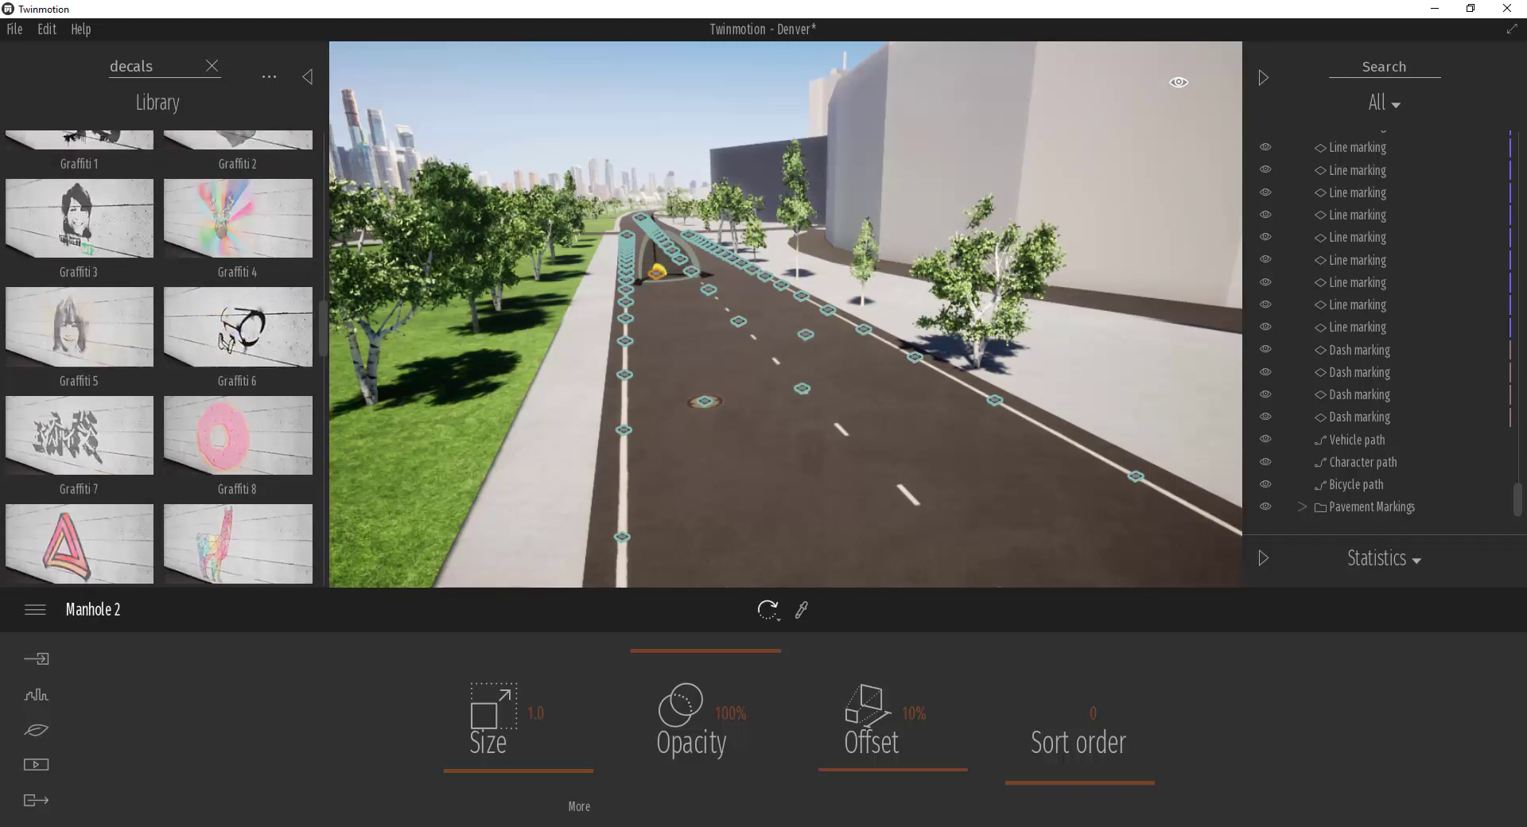
right_drag(406, 376, 326, 334)
drag(323, 333, 328, 354)
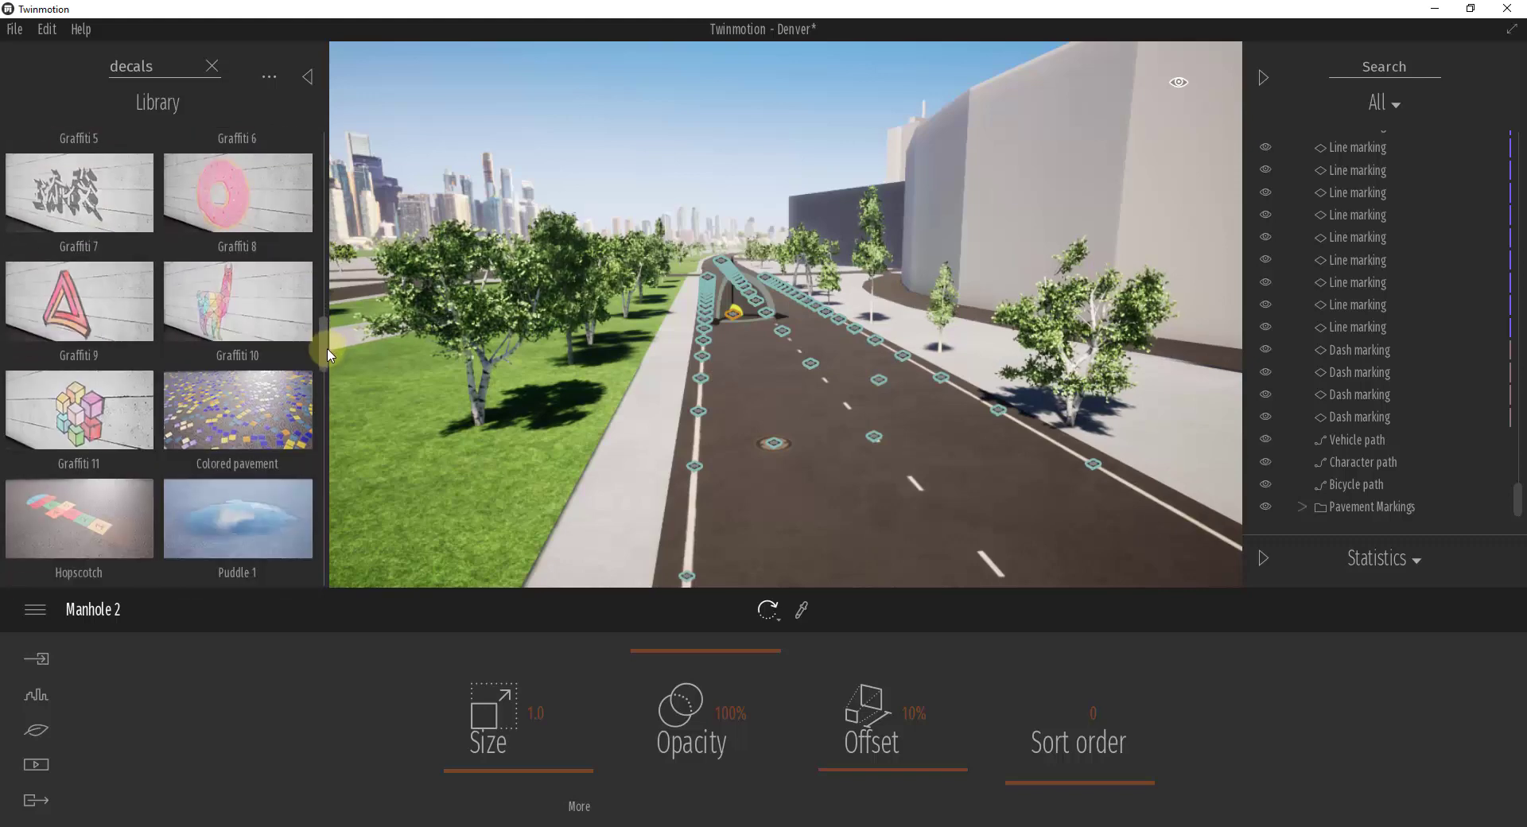
drag(282, 406, 1187, 449)
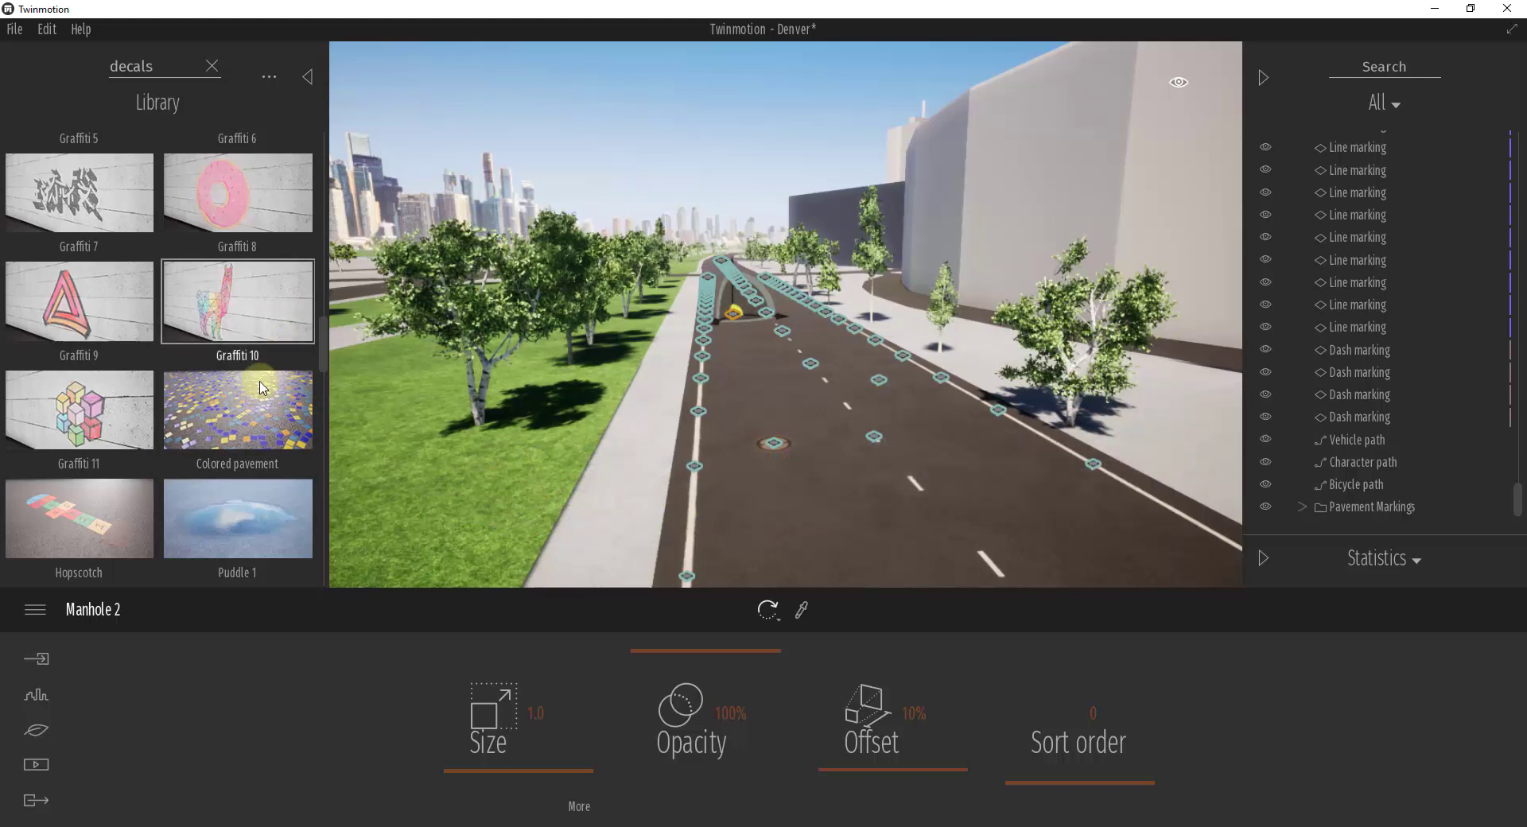
drag(238, 407, 1125, 436)
right_drag(988, 392, 987, 392)
drag(793, 451, 947, 584)
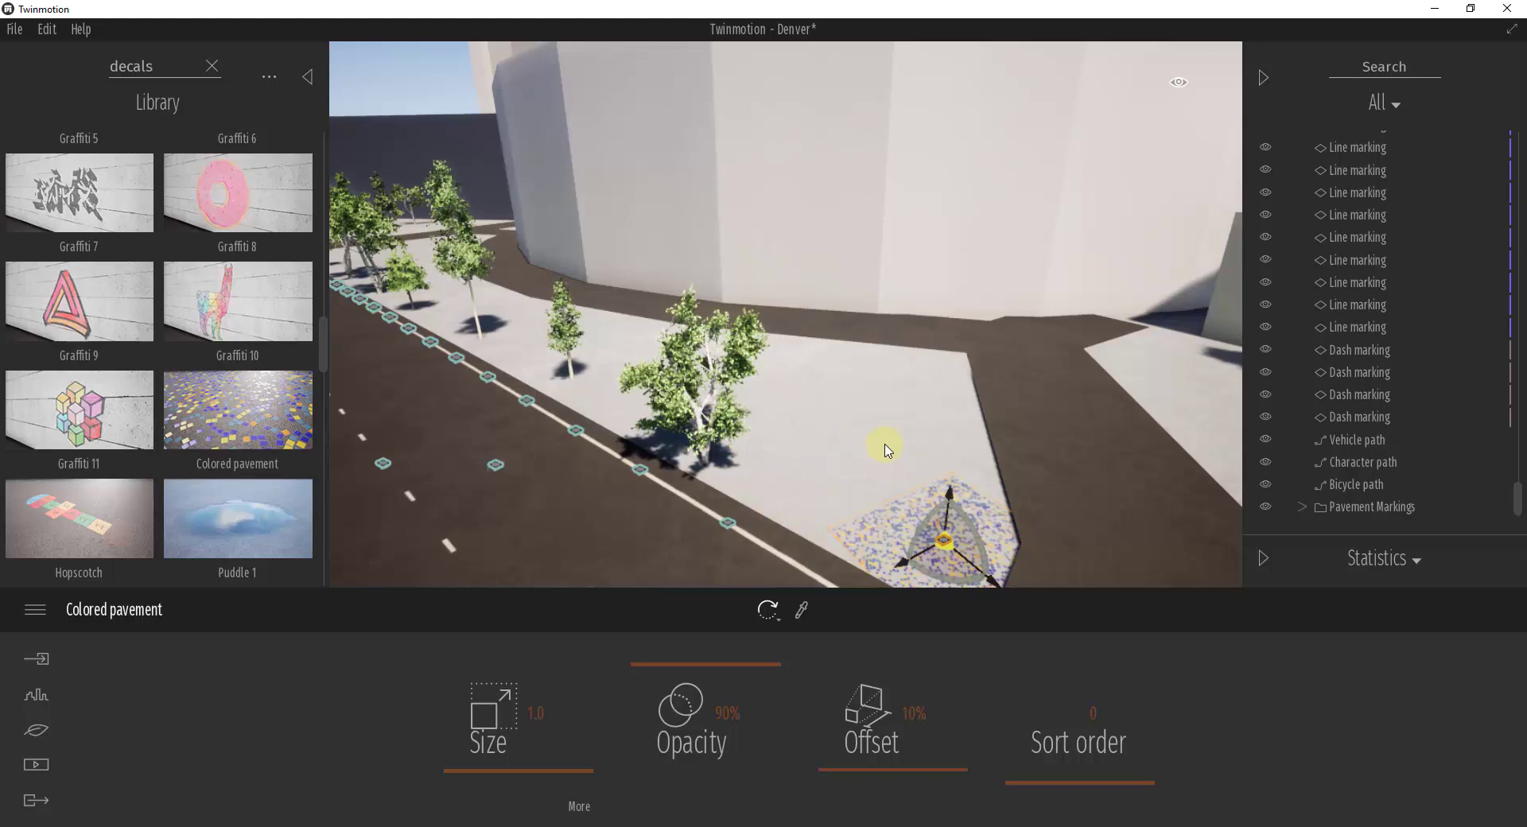
- Set the Colored pavement decal's size to 1.9 and copy it onto the neighbouring part of the paved area
right_drag(886, 446, 882, 442)
drag(560, 784, 591, 751)
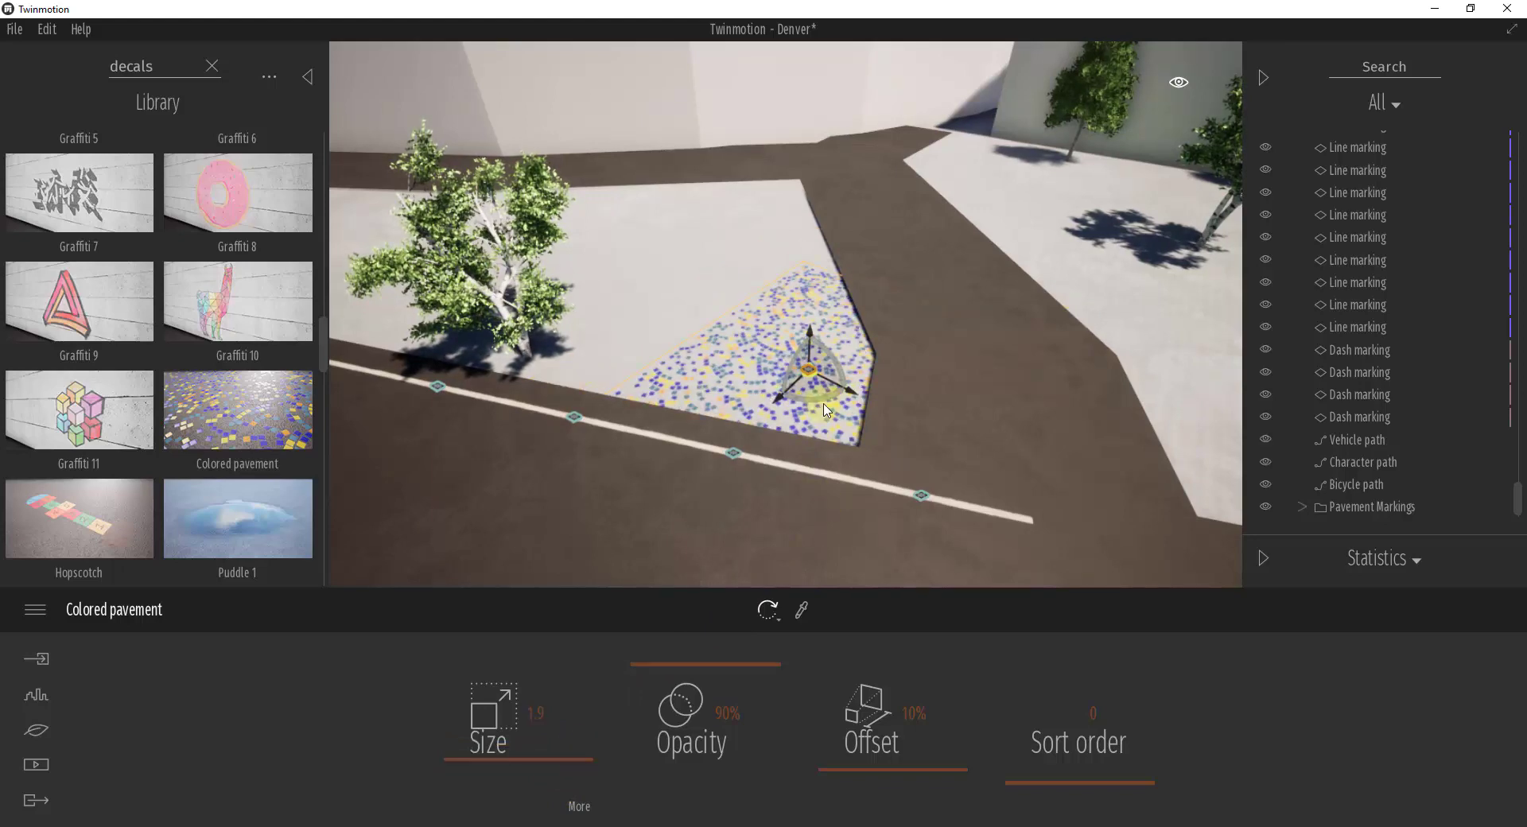
drag(827, 411, 747, 312)
click(728, 527)
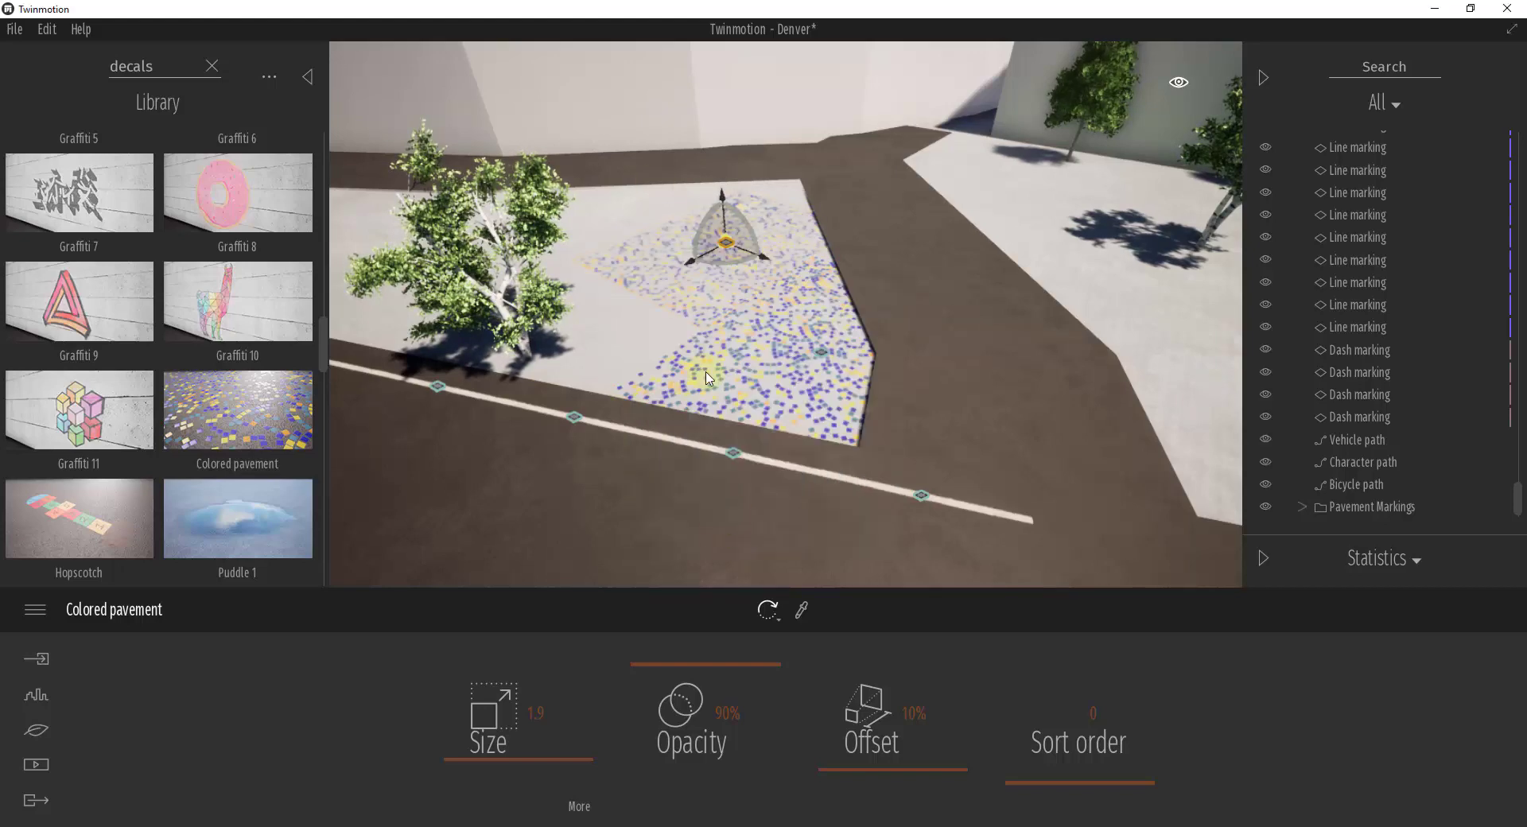
- Copy the Colored pavement decal onto the remaining bare parts of the light paved area so the pattern covers it
drag(722, 257, 461, 442)
click(719, 525)
shift+drag(491, 365, 828, 170)
click(719, 525)
- Place a Graffiti 11 decal and a Graffiti 9 decal side by side on the building wall behind the coloured pavement
right_drag(597, 385, 595, 382)
drag(141, 389, 560, 242)
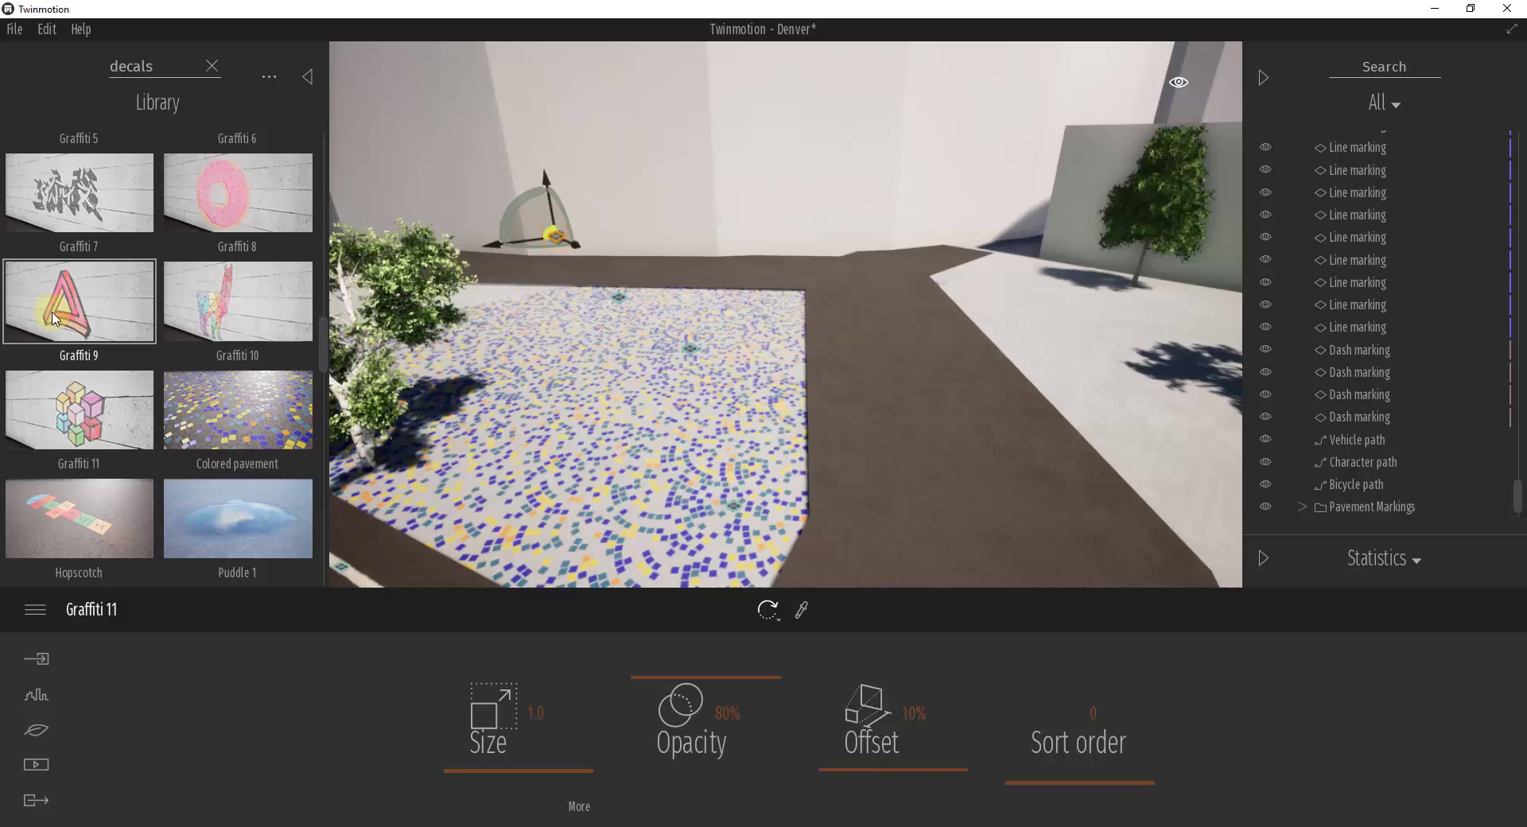
drag(54, 318, 494, 227)
right_drag(609, 337, 607, 334)
drag(606, 333, 636, 346)
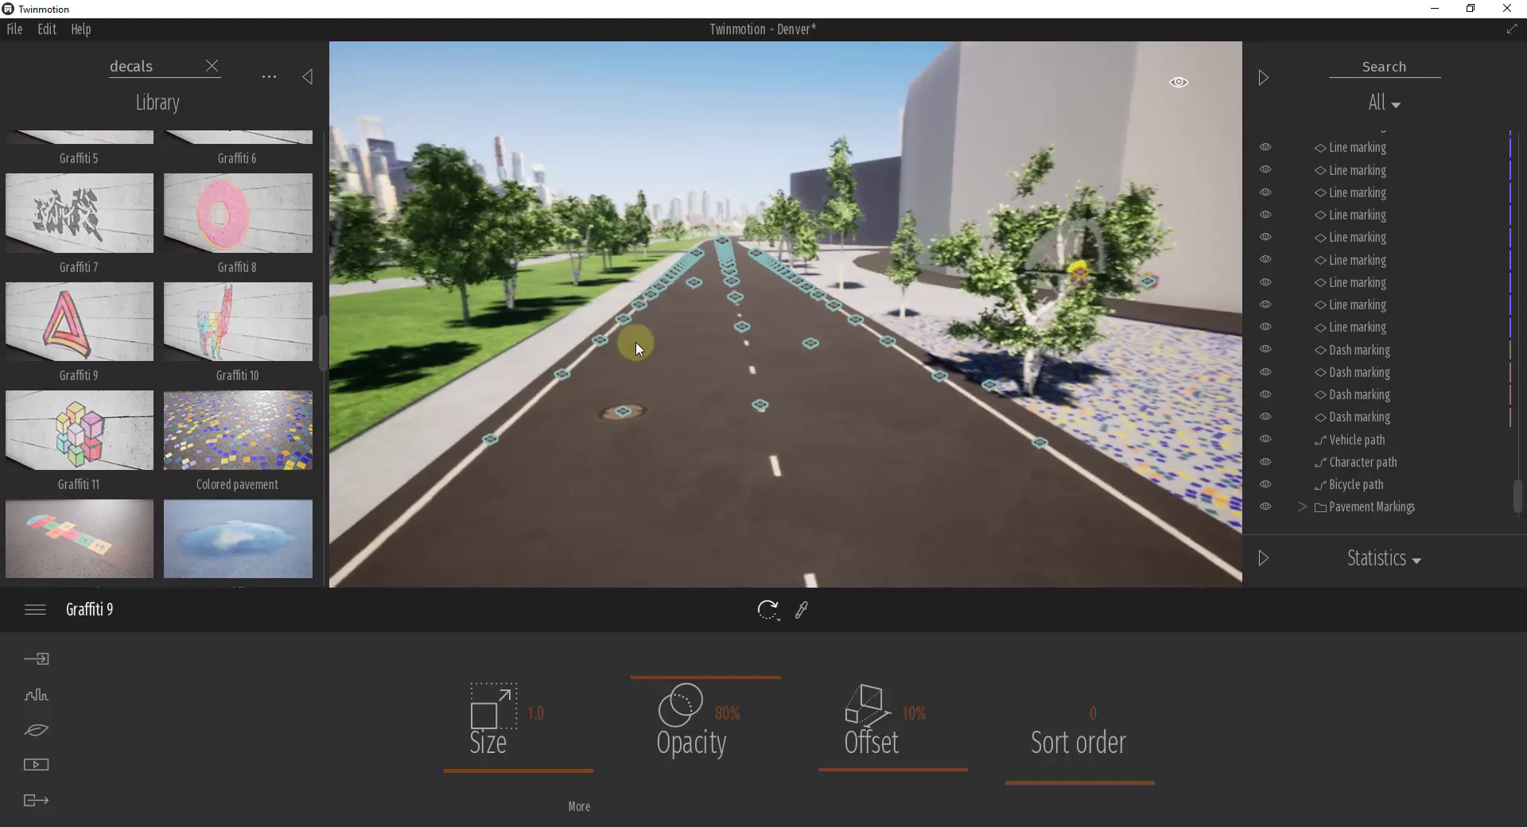
- Select a dash marking on the road's centre line and set its opacity to 100%
click(775, 468)
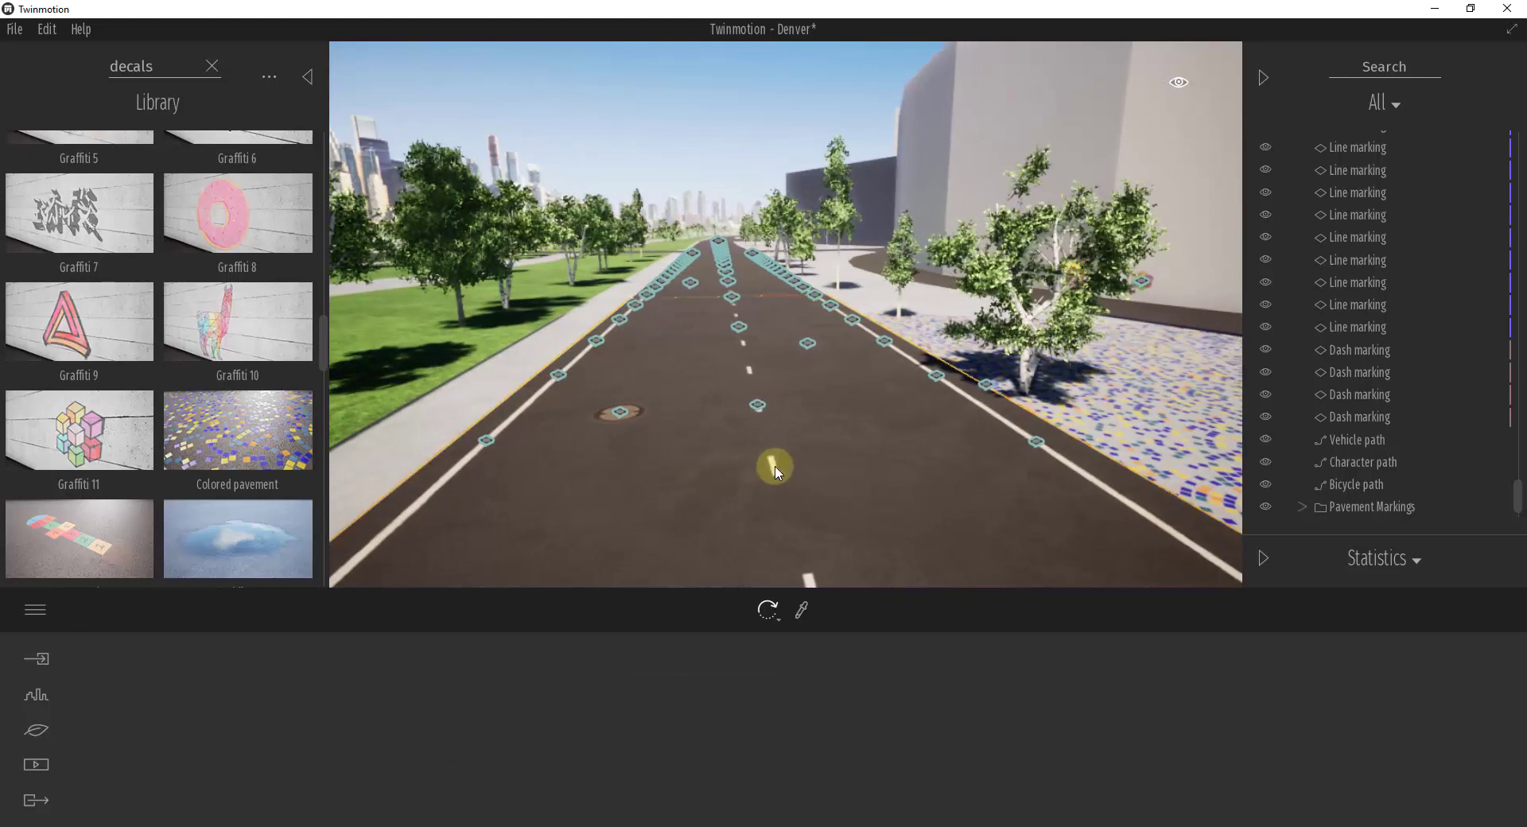
click(739, 329)
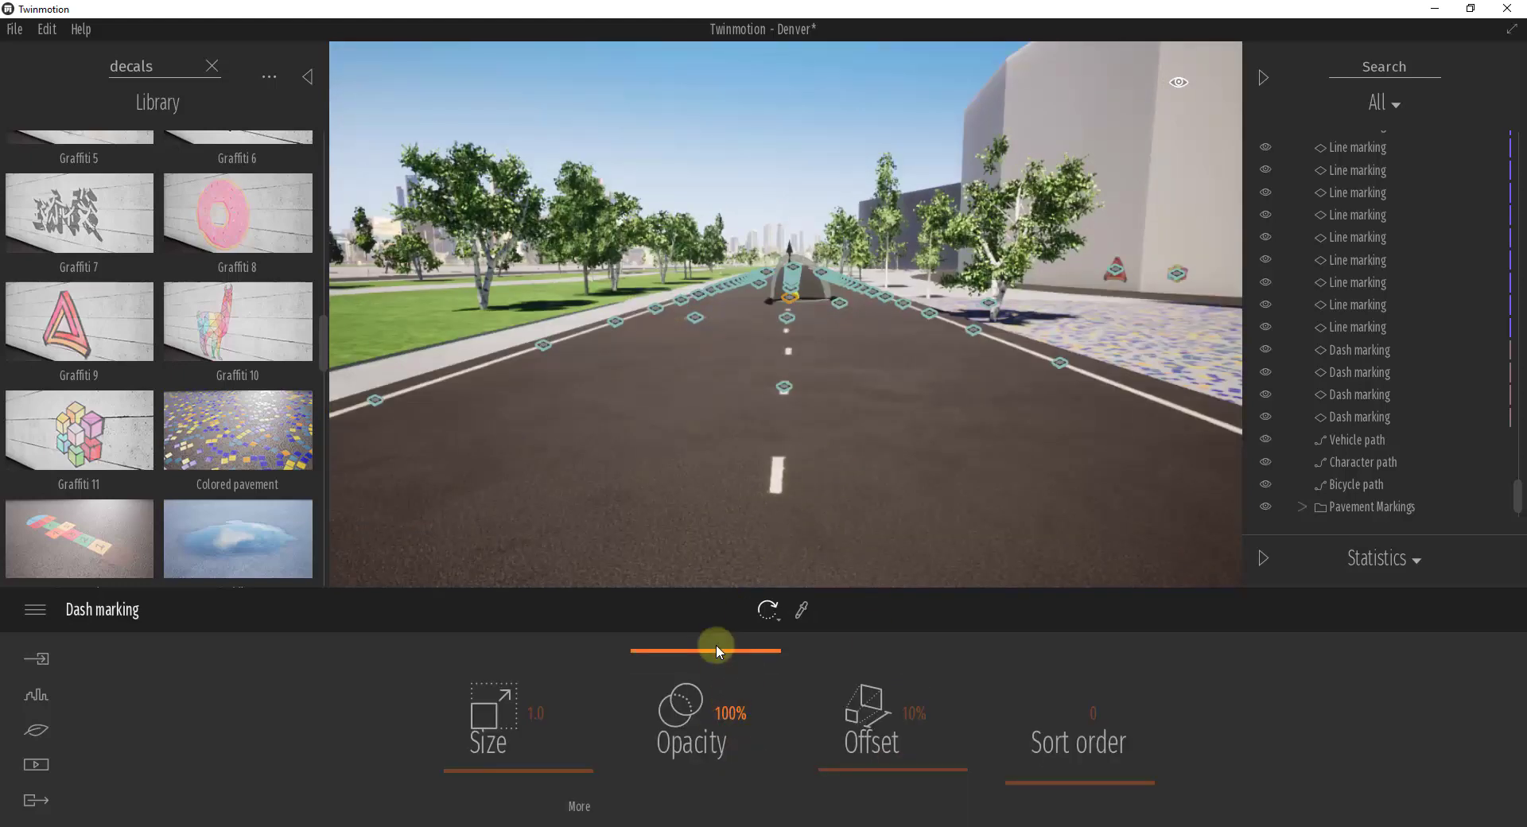
mouse_move(717, 649)
mouse_down()
mouse_move(725, 738)
mouse_move(731, 648)
mouse_up()
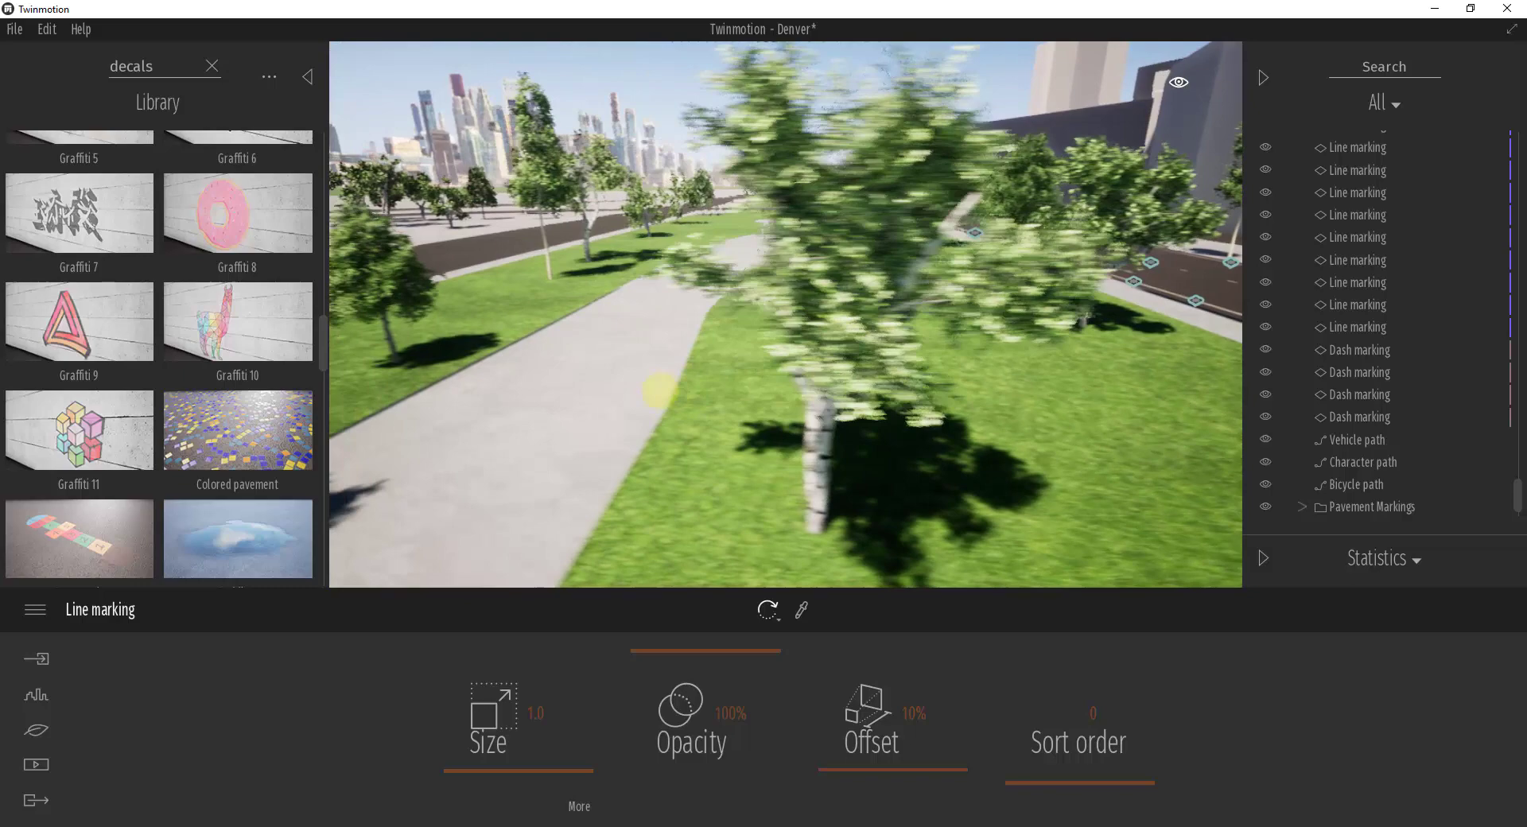
- Place a Line marking decal near the edge of the unmarked road beyond the lawn and rotate it by -20 degrees
key(a)
right_drag(662, 390, 662, 391)
key(e)
drag(325, 356, 337, 175)
drag(124, 381, 507, 470)
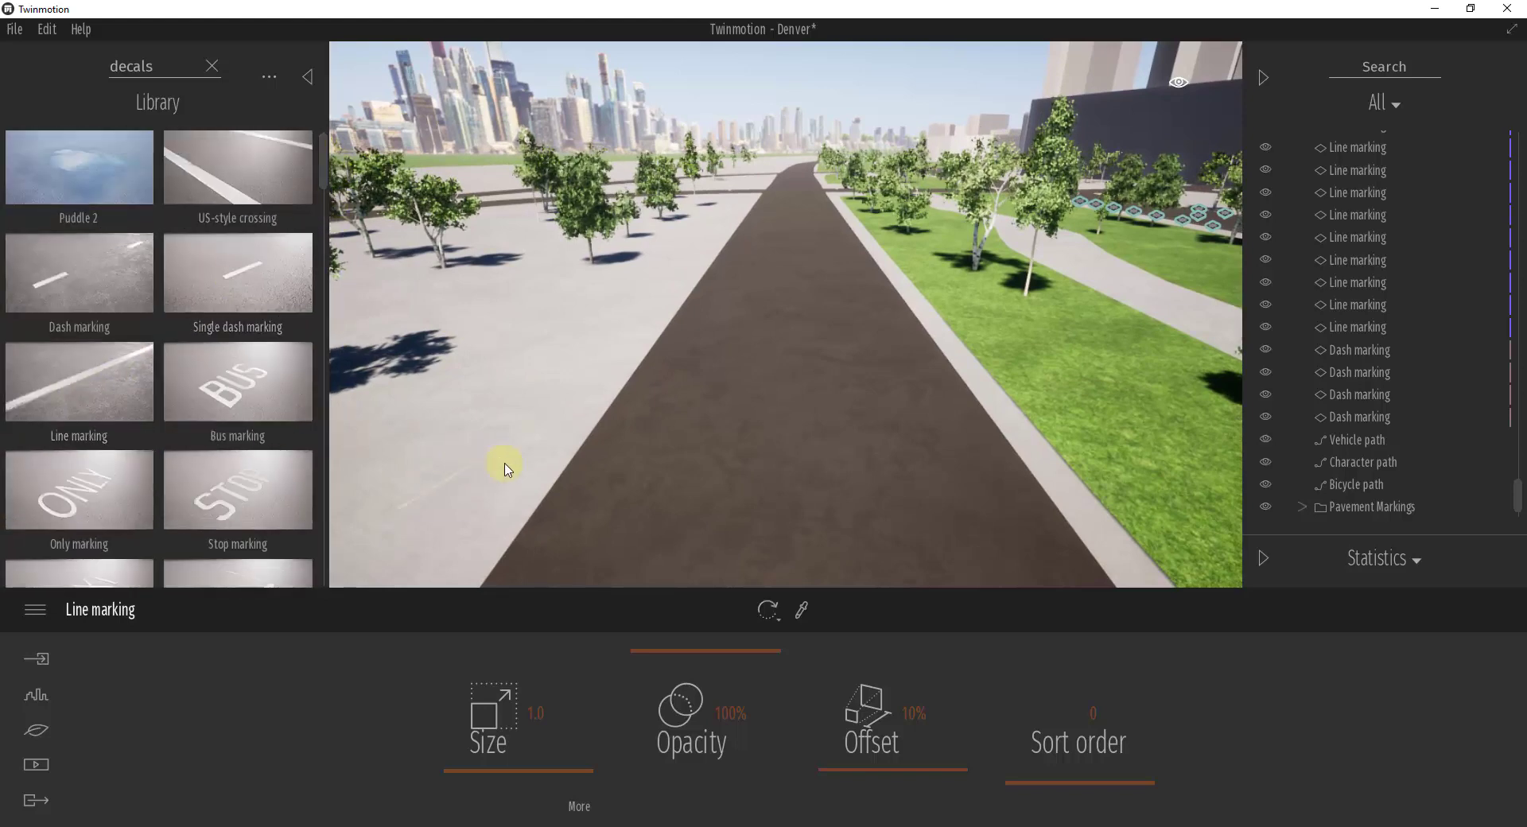
drag(617, 470, 618, 475)
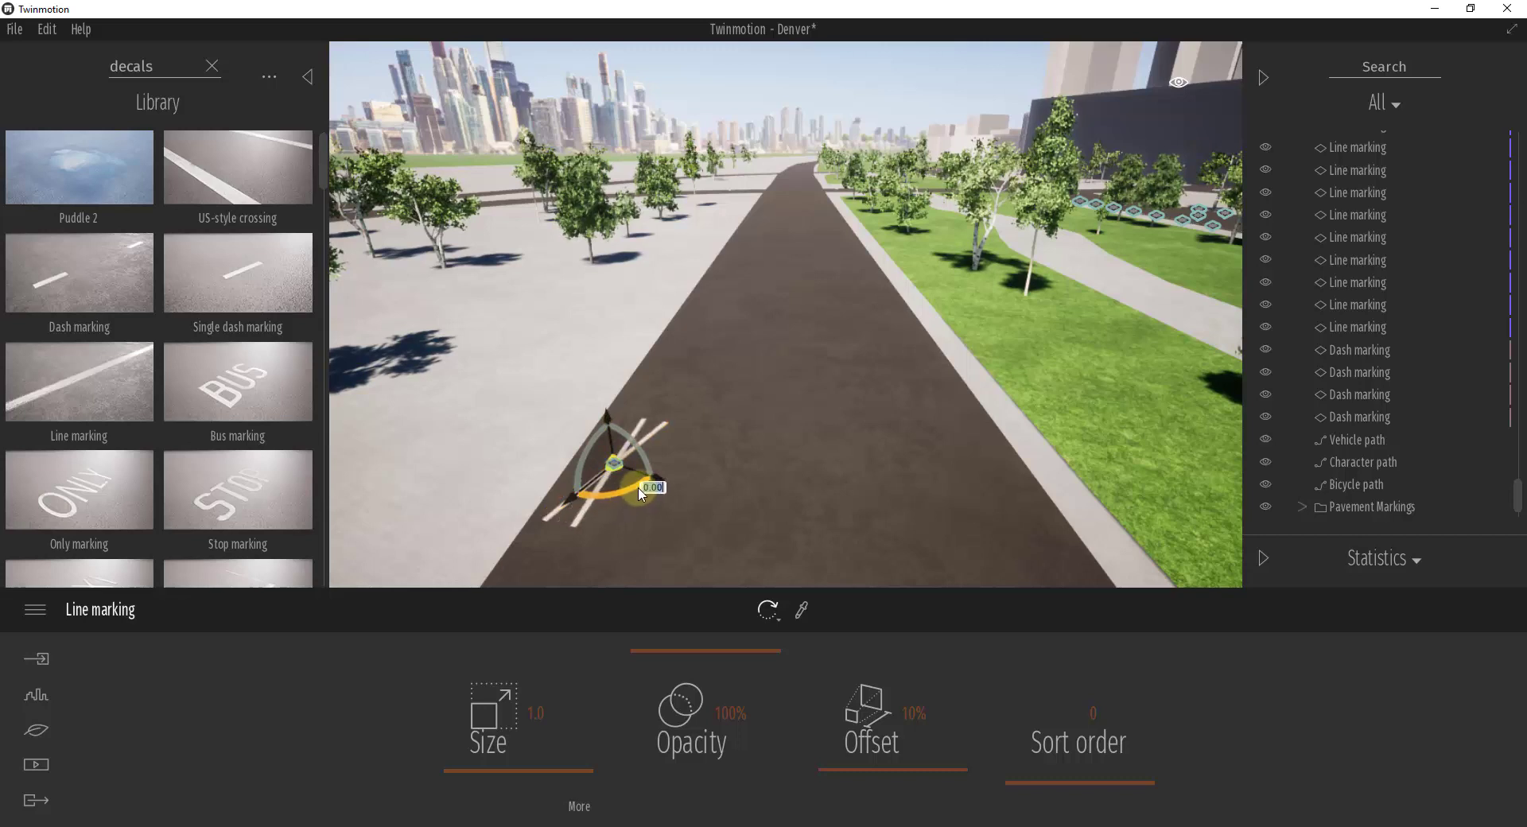
text(-20)
key(Return)
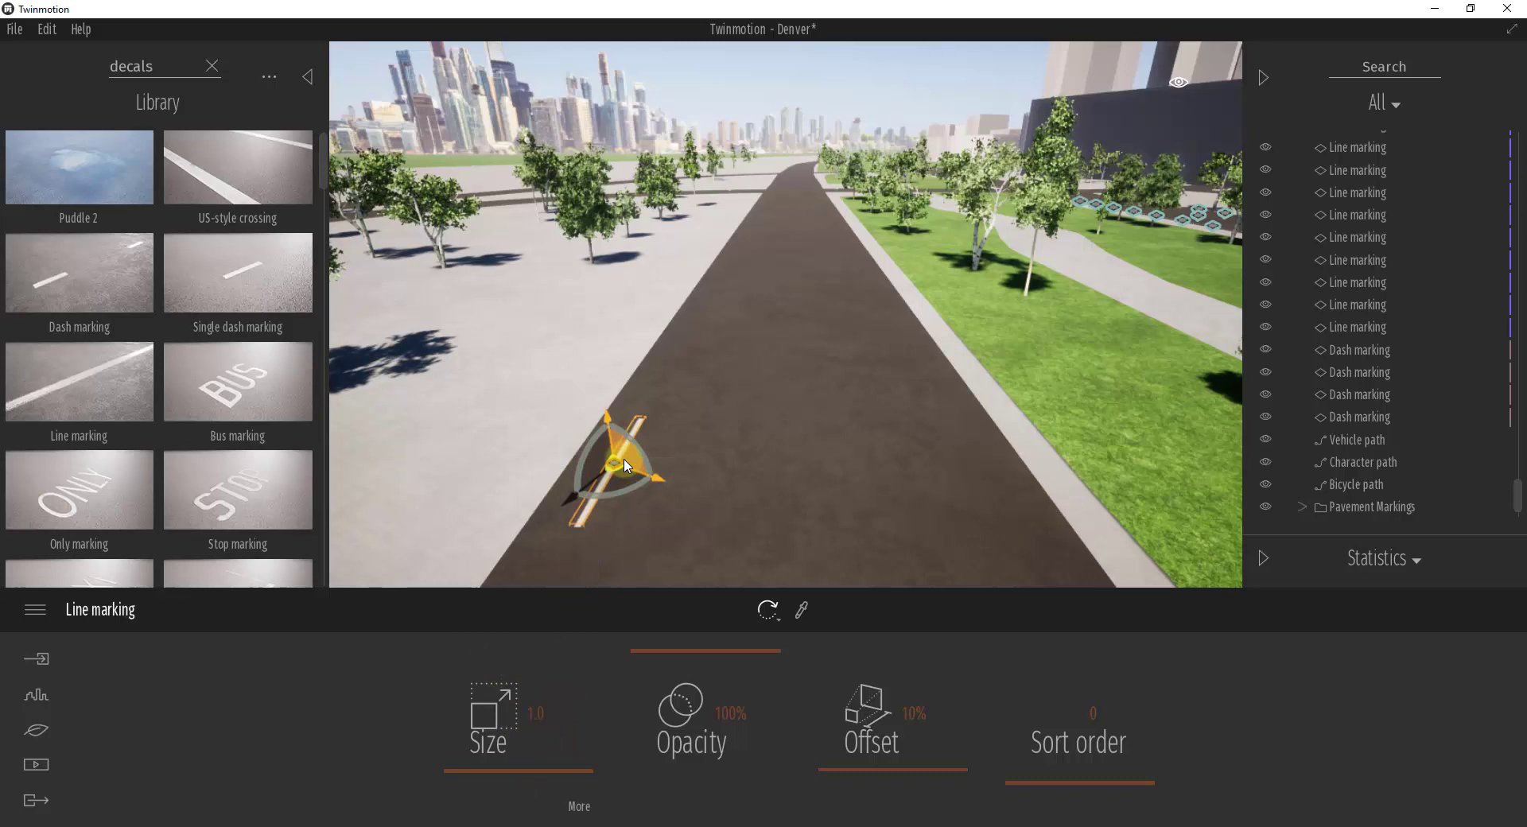
- Stretch the new line marking to a Scale Y of 20.0 and shift it slightly closer to the road edge
click(584, 807)
drag(857, 782, 861, 755)
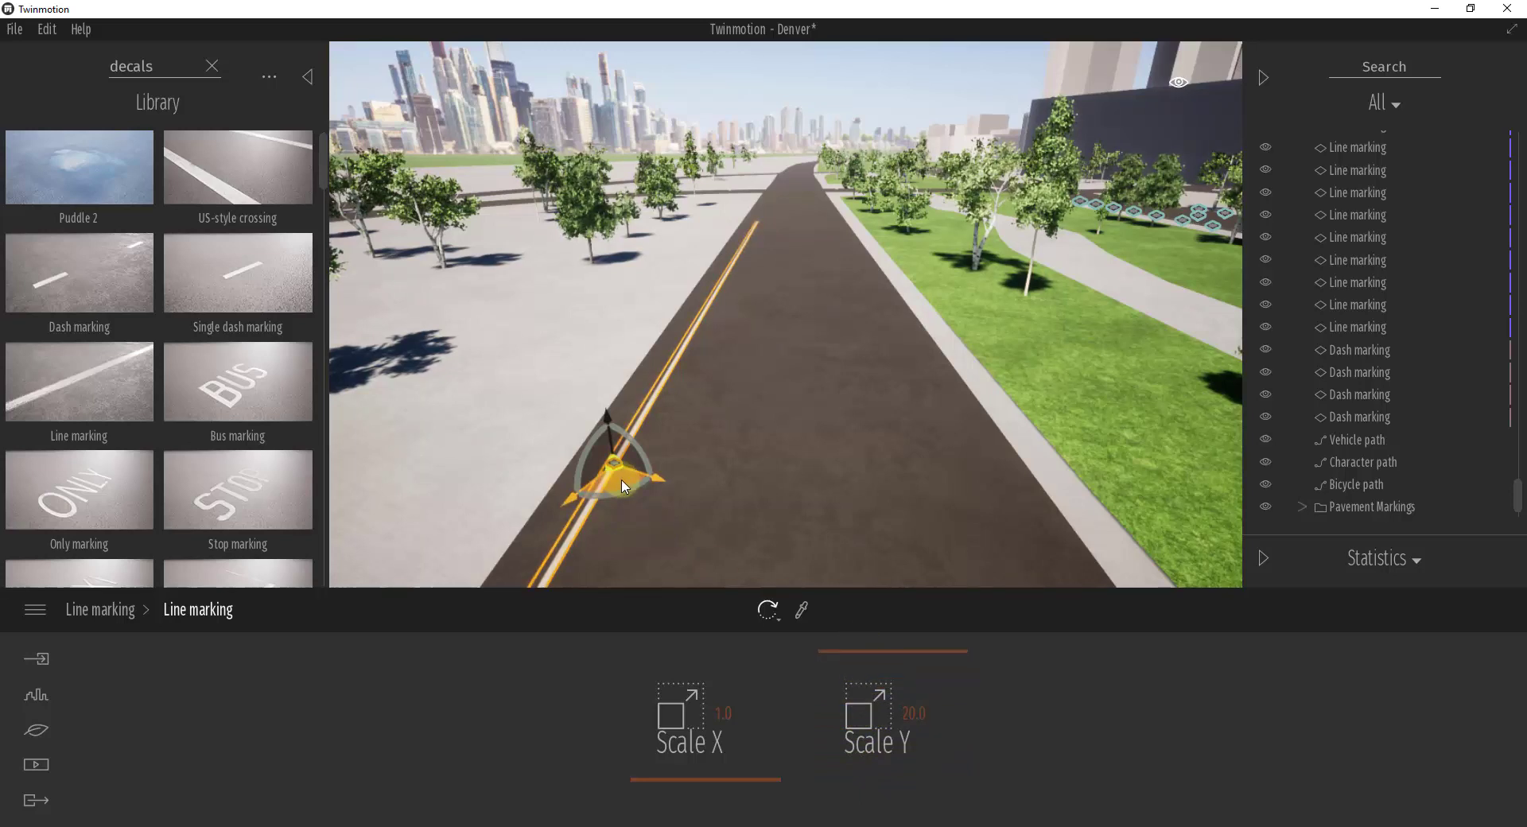
drag(623, 486, 613, 472)
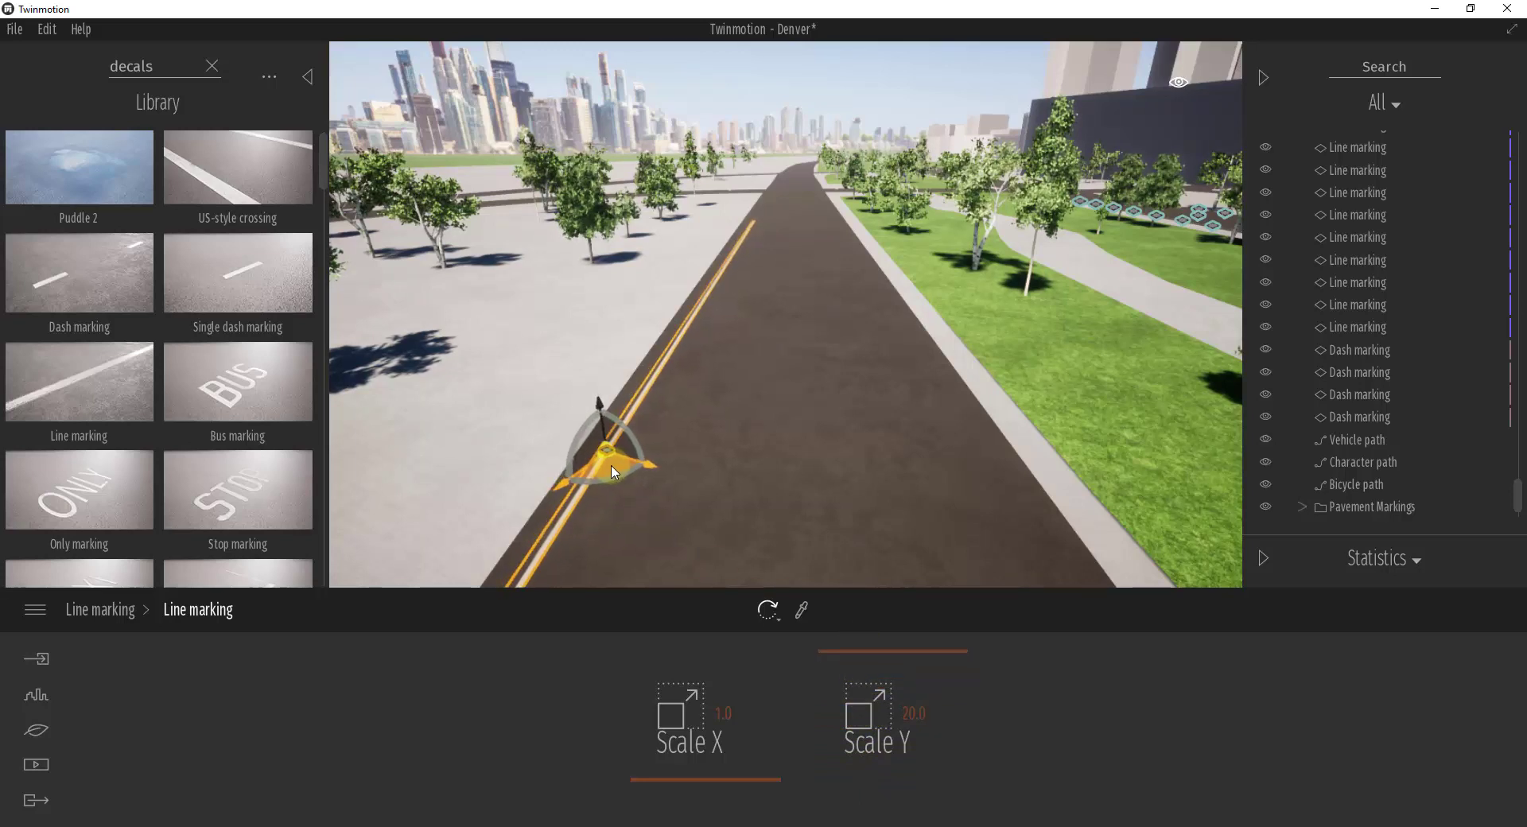
- Examine the stretched line marking close up and along the road, and return to its main properties
right_drag(598, 510, 598, 510)
key(w)
drag(598, 509, 599, 509)
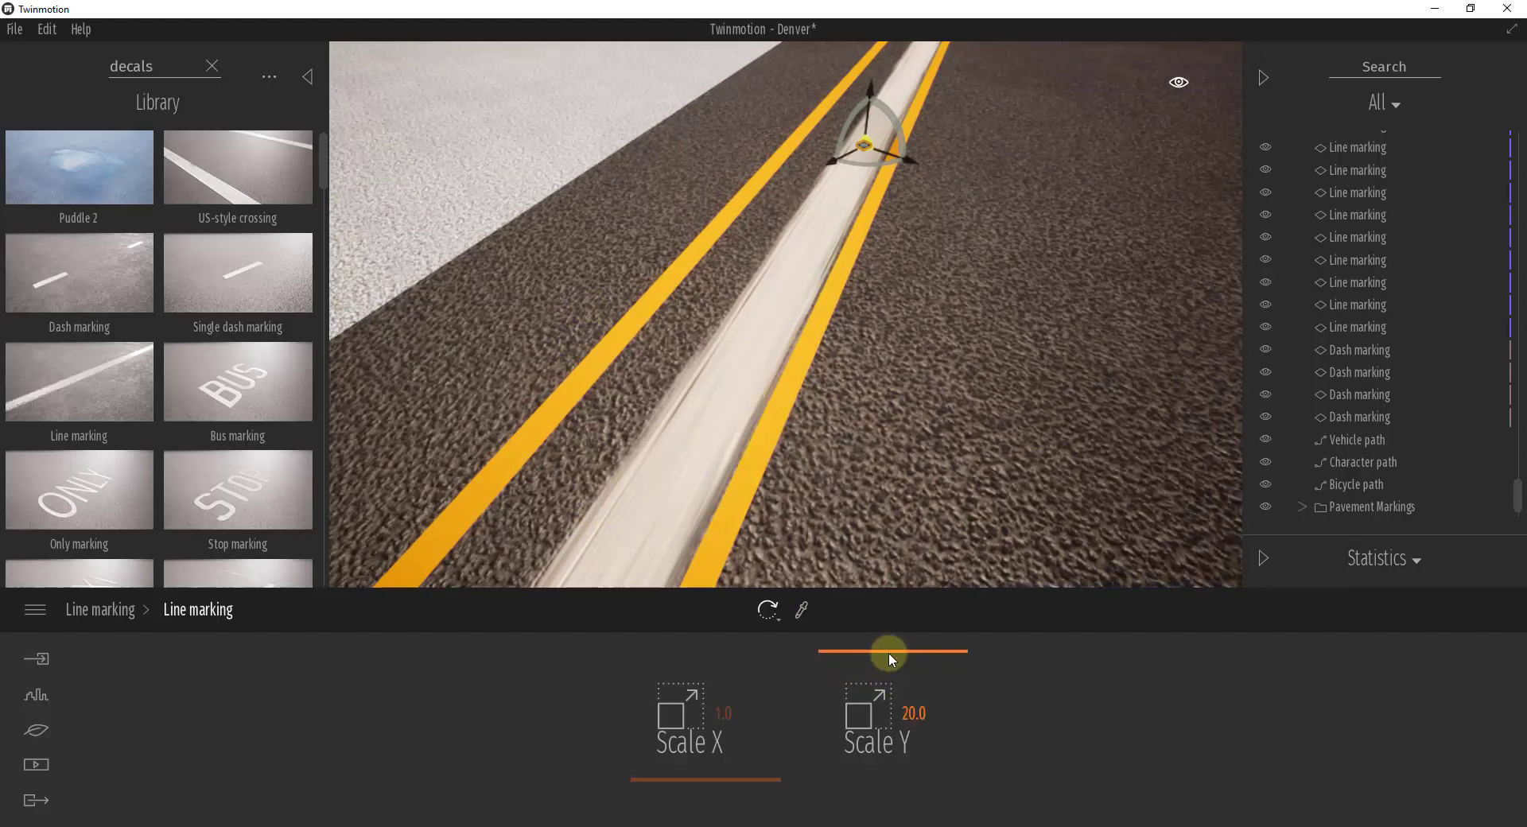
mouse_move(875, 654)
mouse_down()
mouse_move(880, 796)
mouse_move(880, 760)
mouse_move(983, 649)
mouse_move(895, 654)
mouse_move(895, 641)
mouse_up()
key(s)
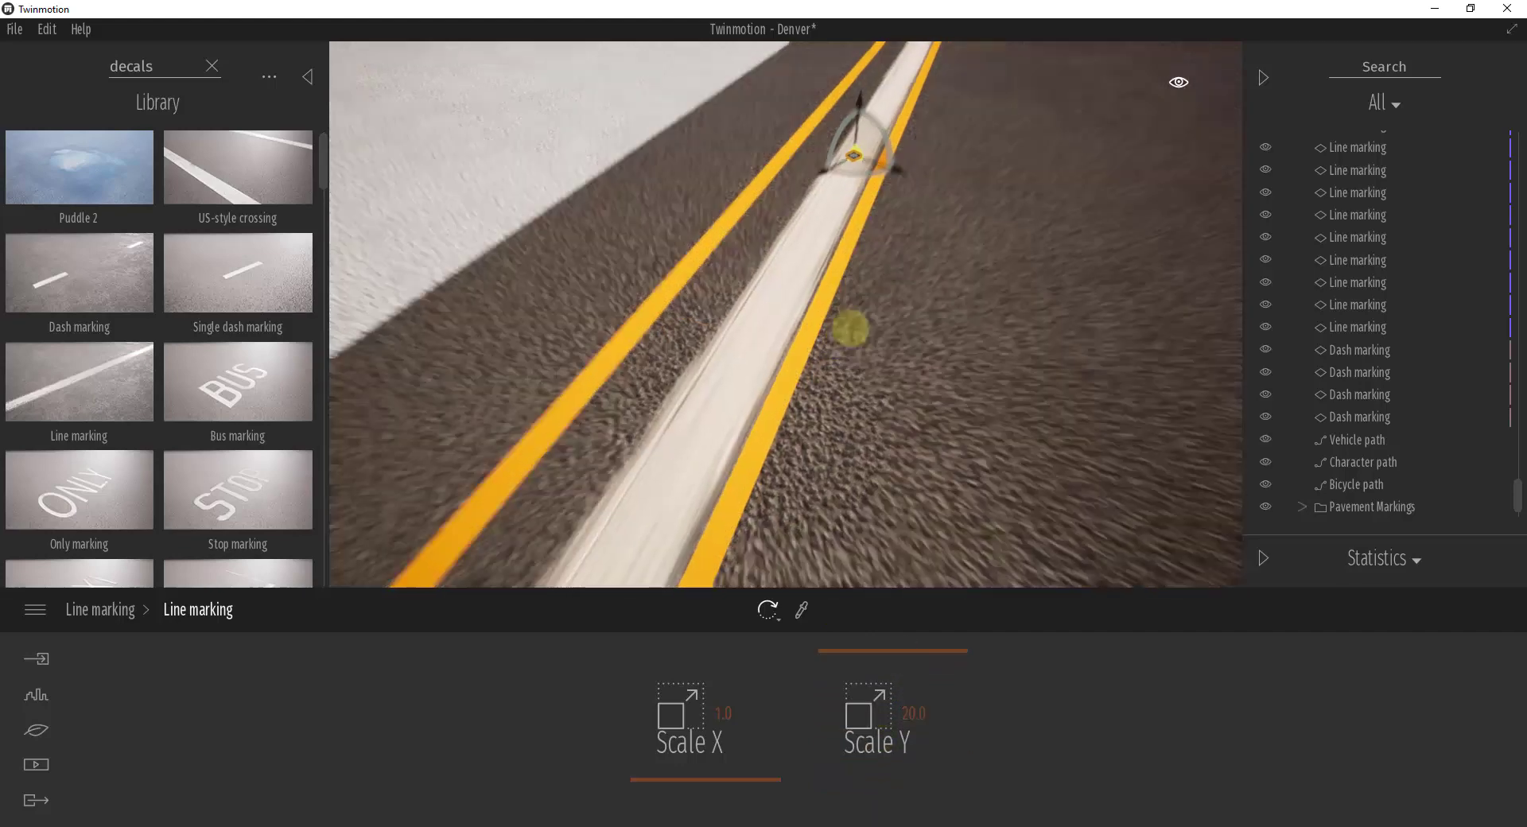
right_drag(849, 331, 849, 338)
scroll(849, 338, up, 4)
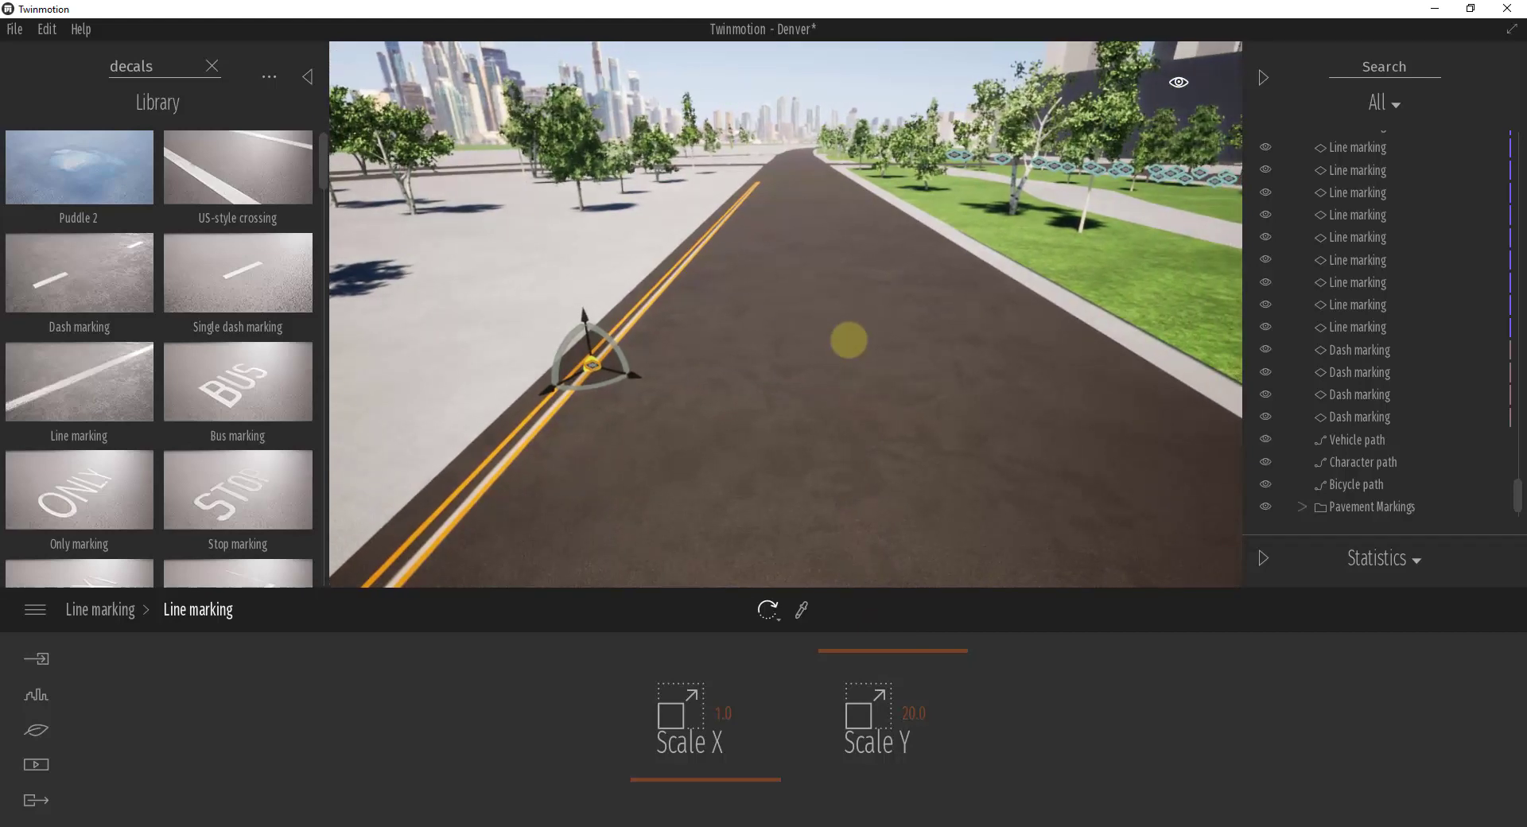
click(109, 621)
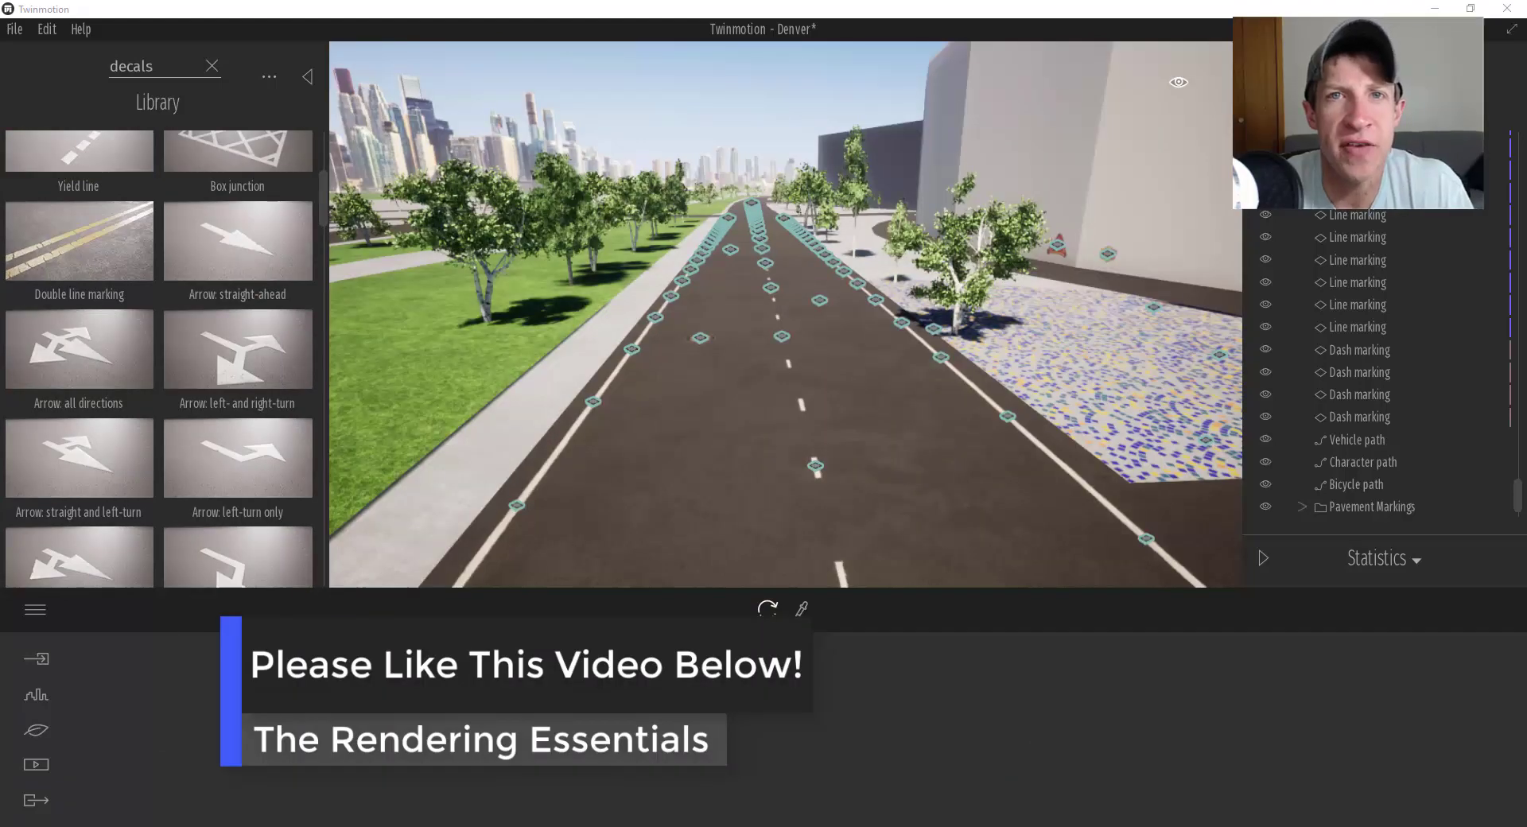